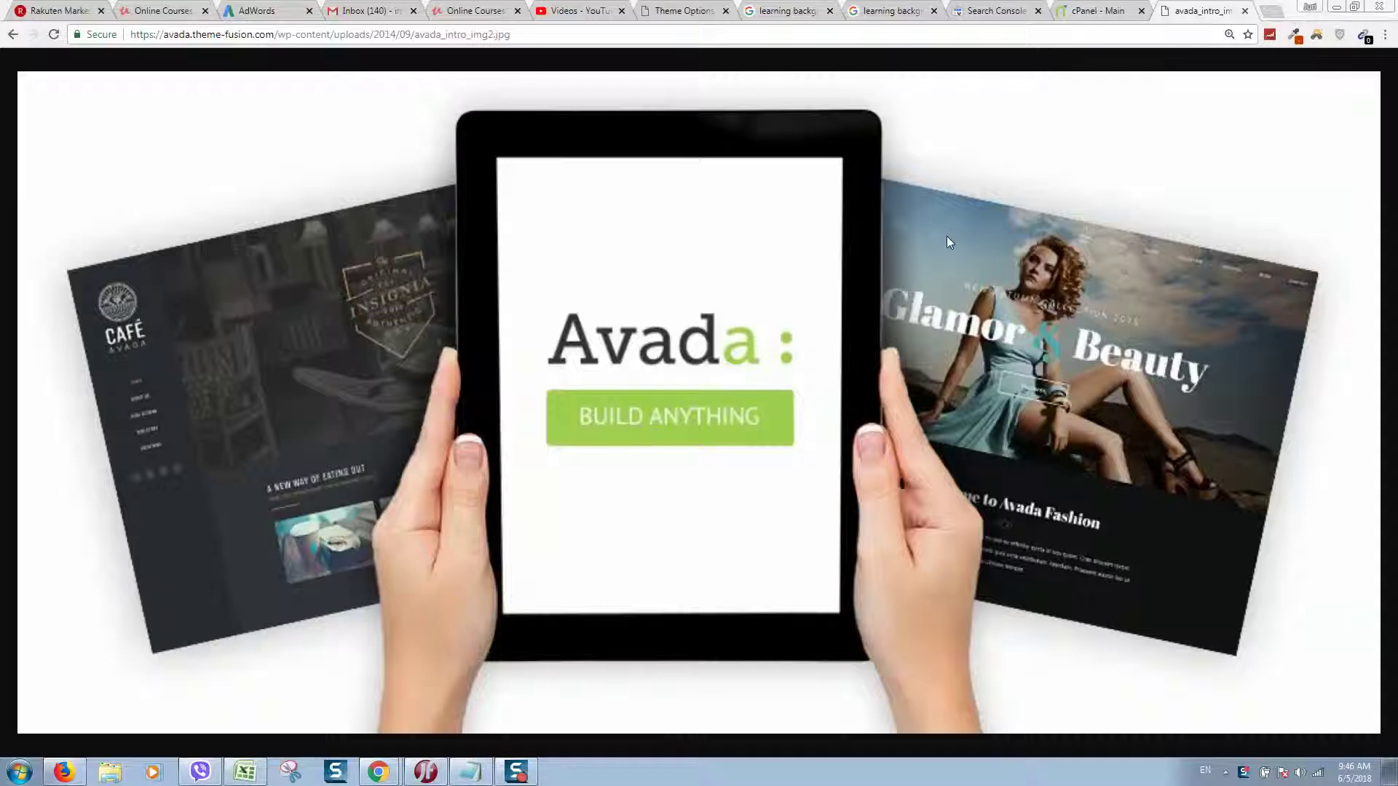
Step: Review Avada's Layout, Responsive, Colors, Logo, Footer and Menu options, then go to Appearance > Themes
click(699, 13)
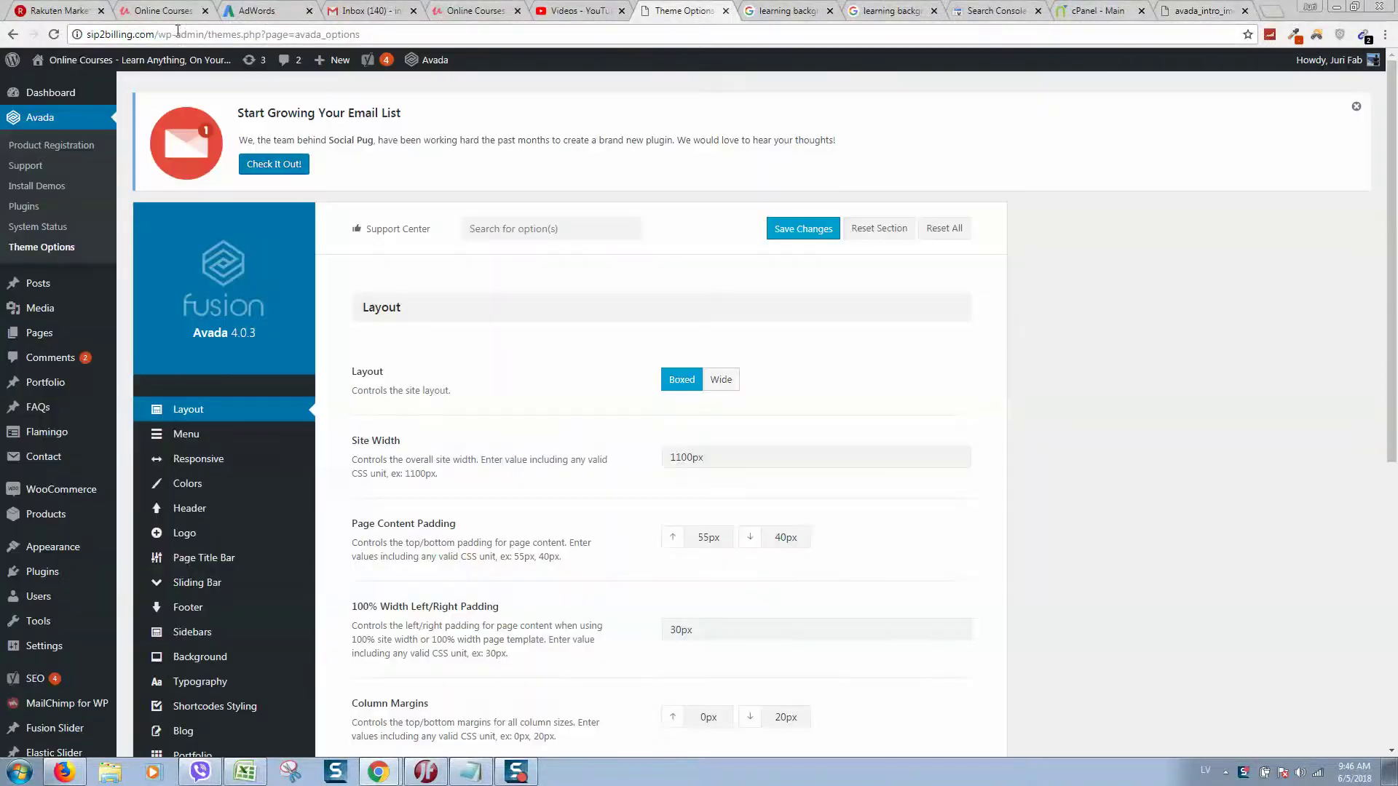
click(231, 459)
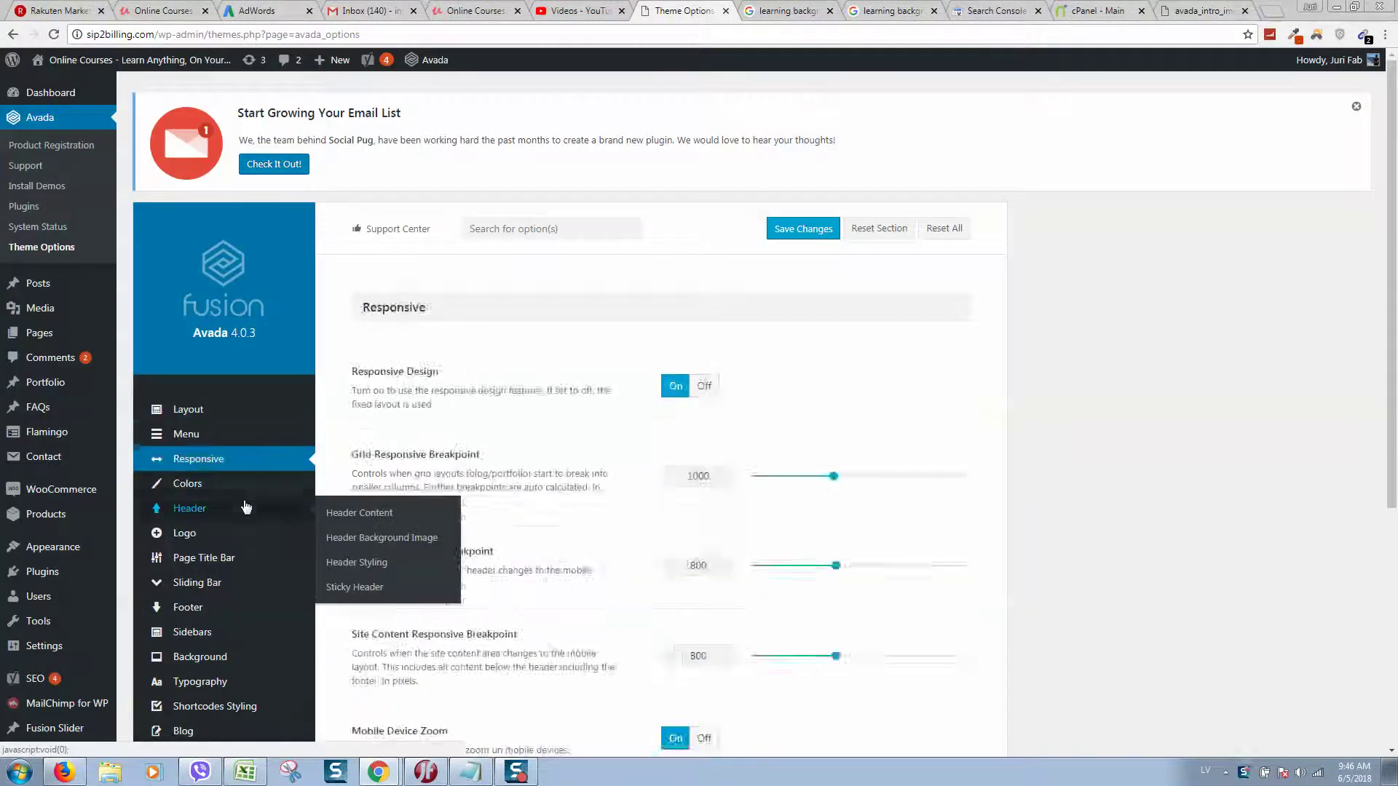
click(224, 483)
click(233, 529)
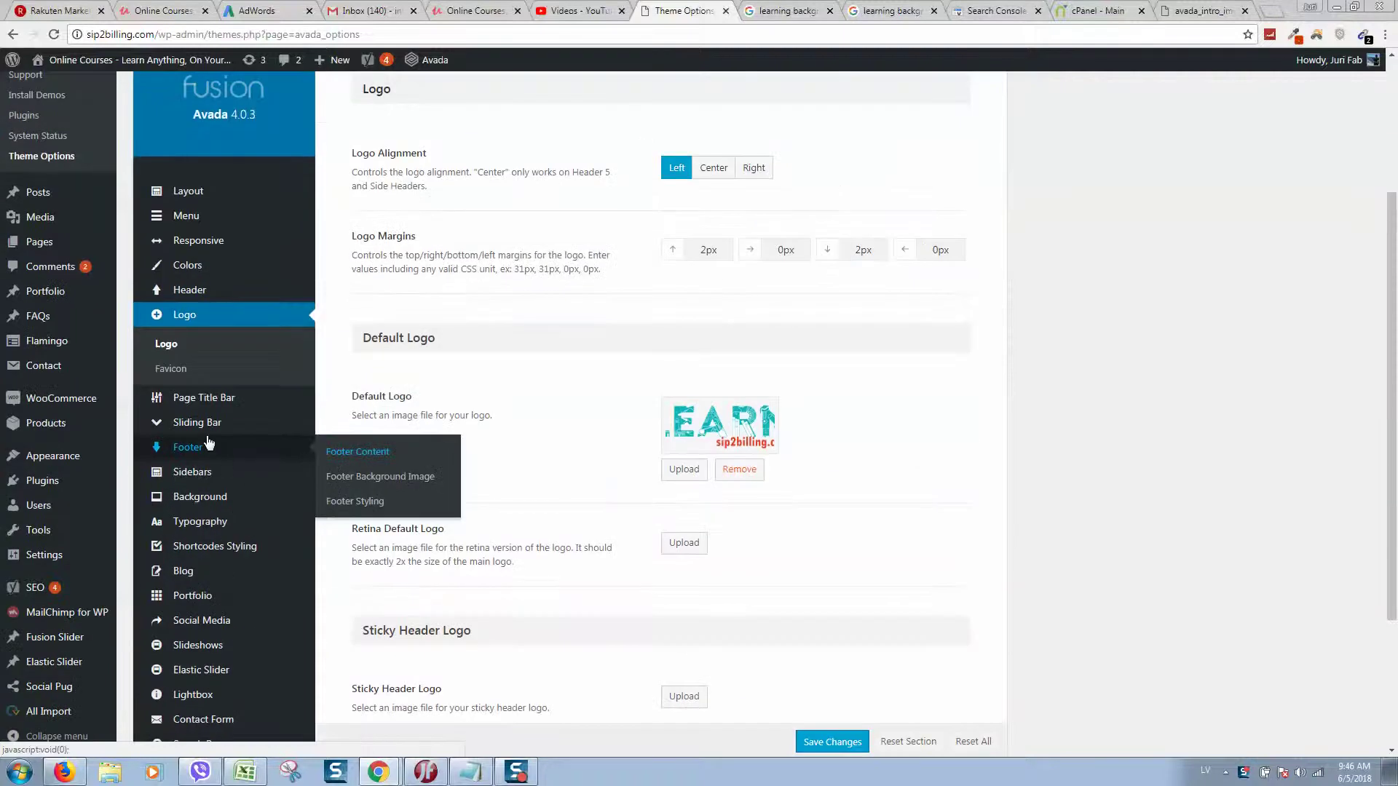
click(182, 446)
scroll(814, 530, up, 3)
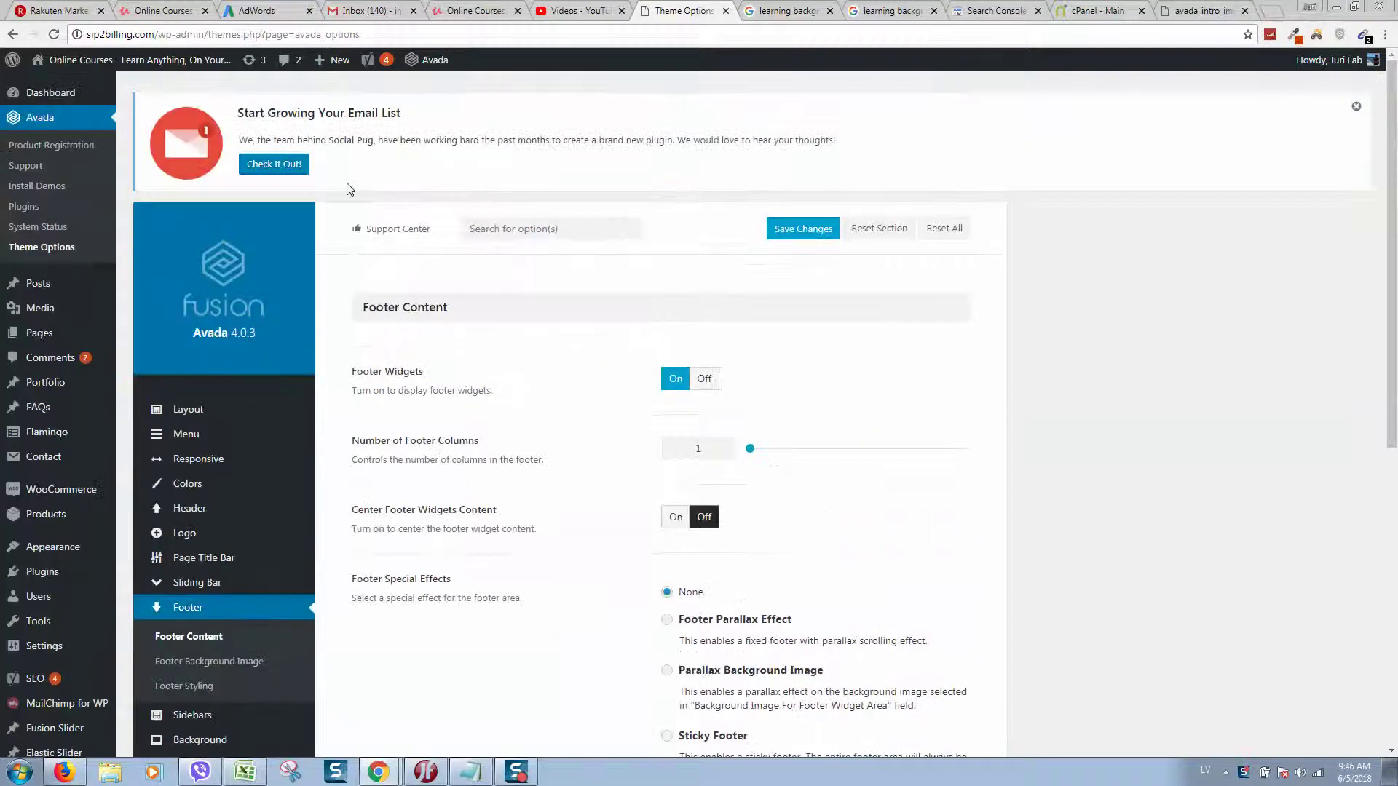
click(183, 433)
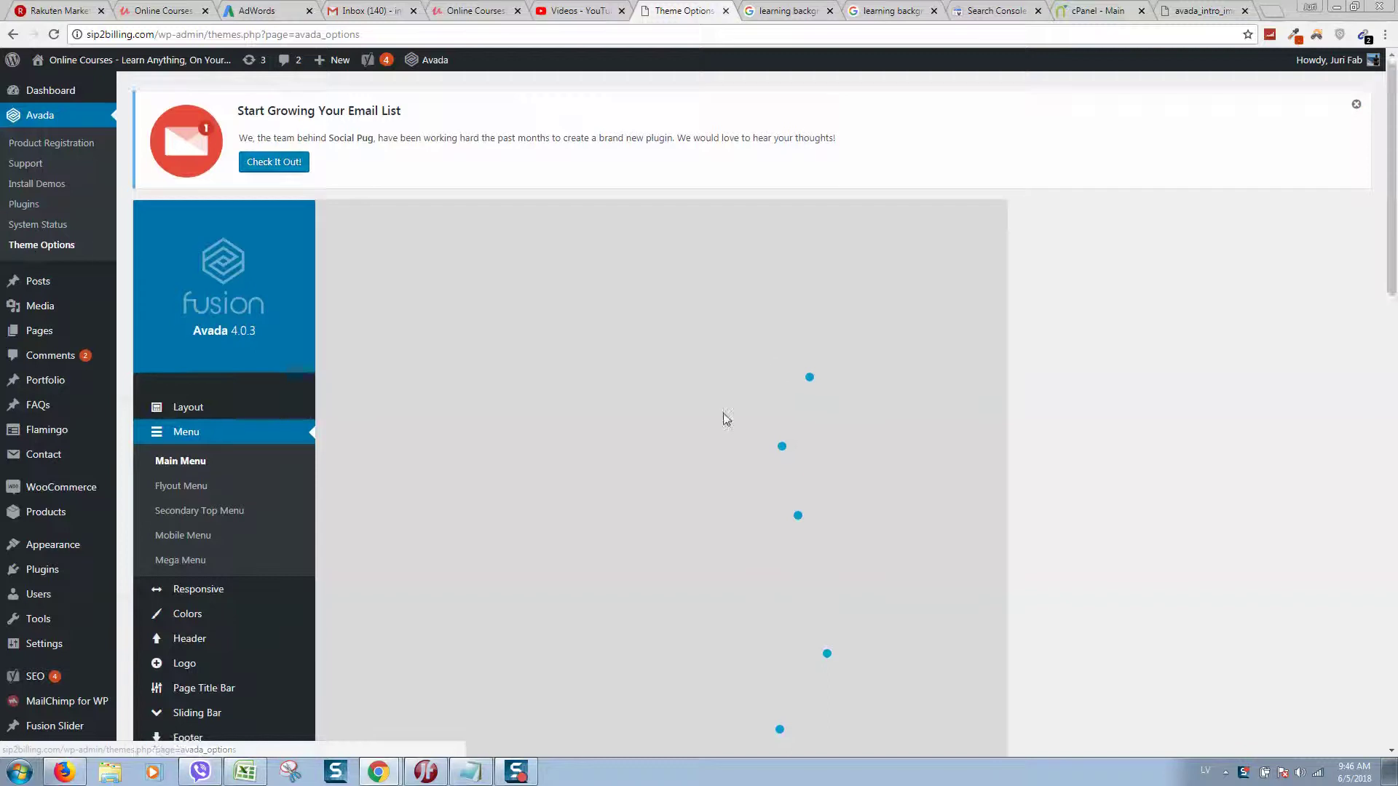
scroll(765, 419, down, 2)
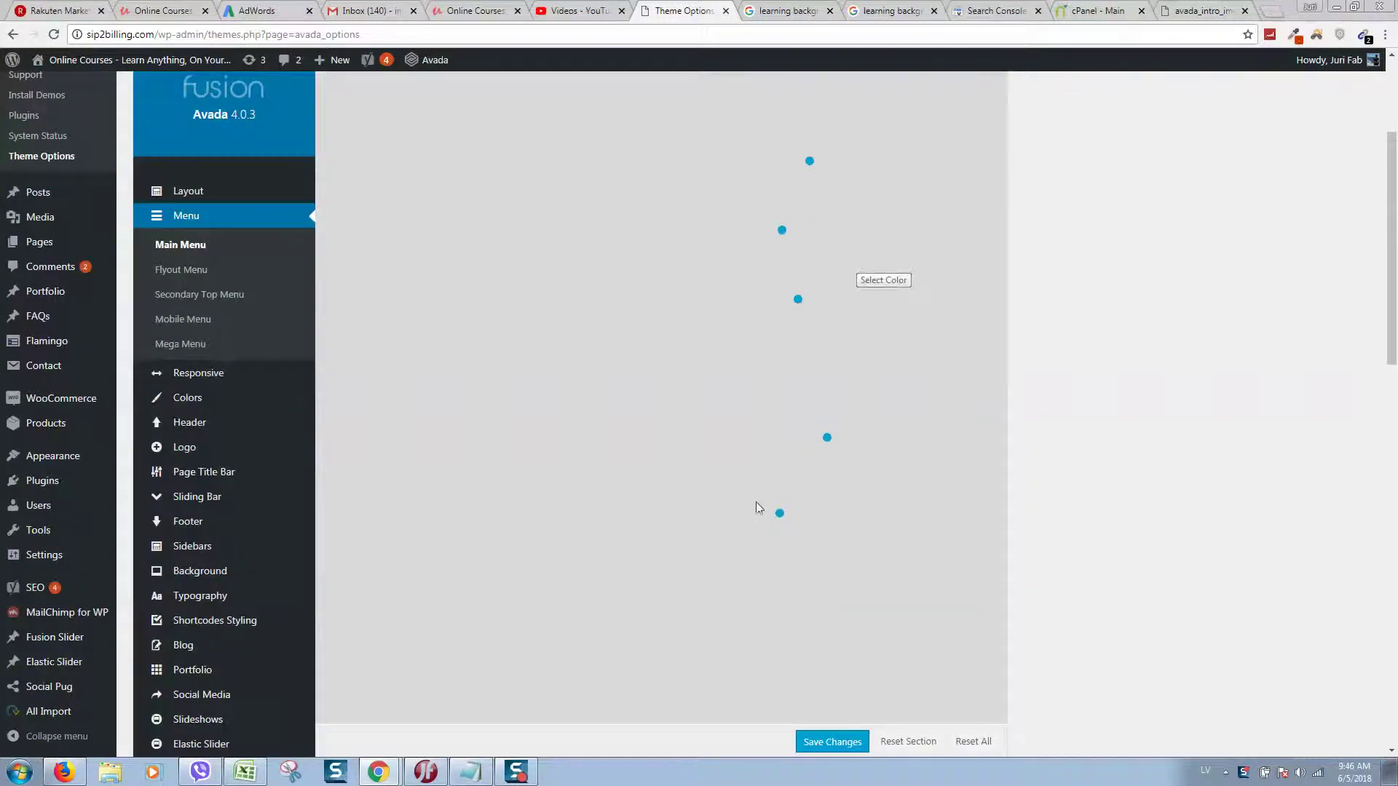
scroll(824, 308, up, 2)
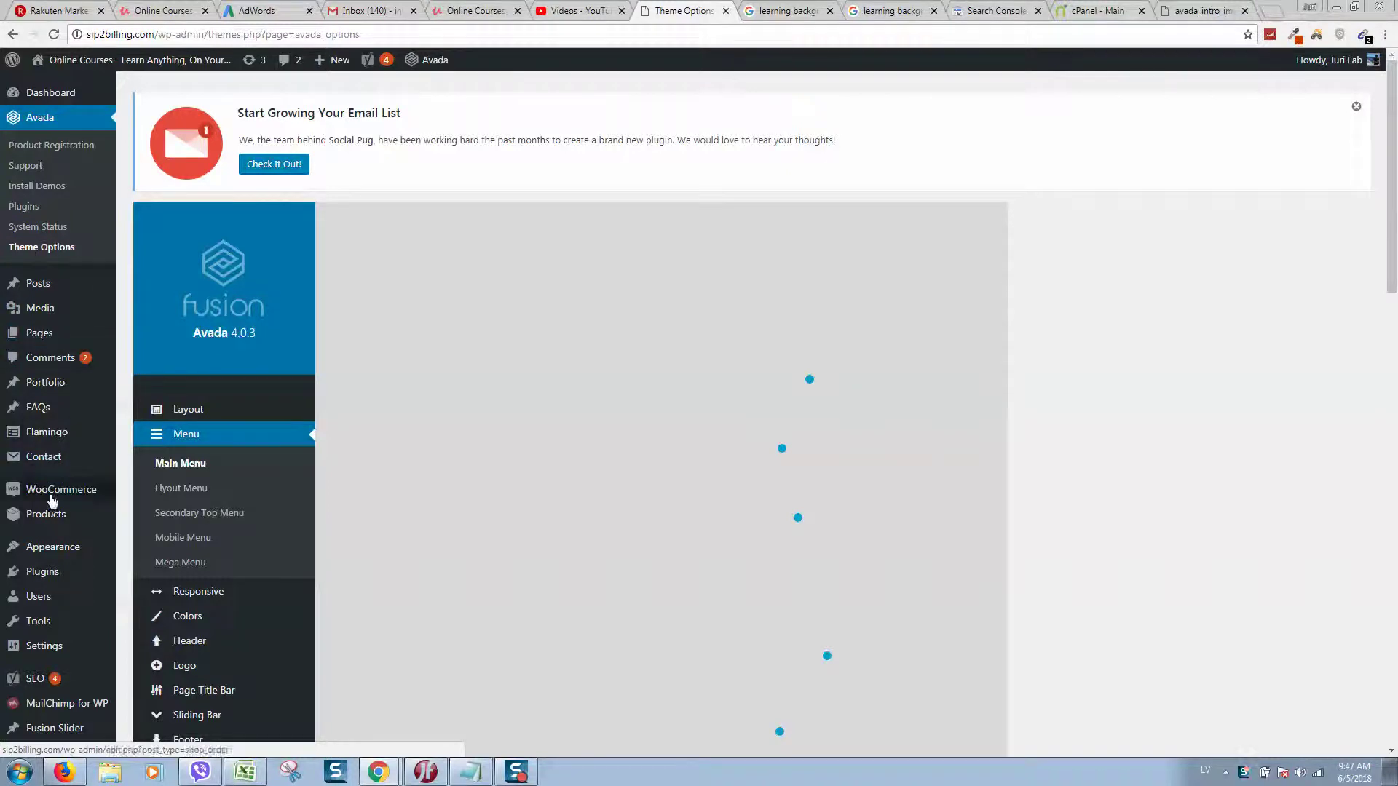
mouse_move(53, 455)
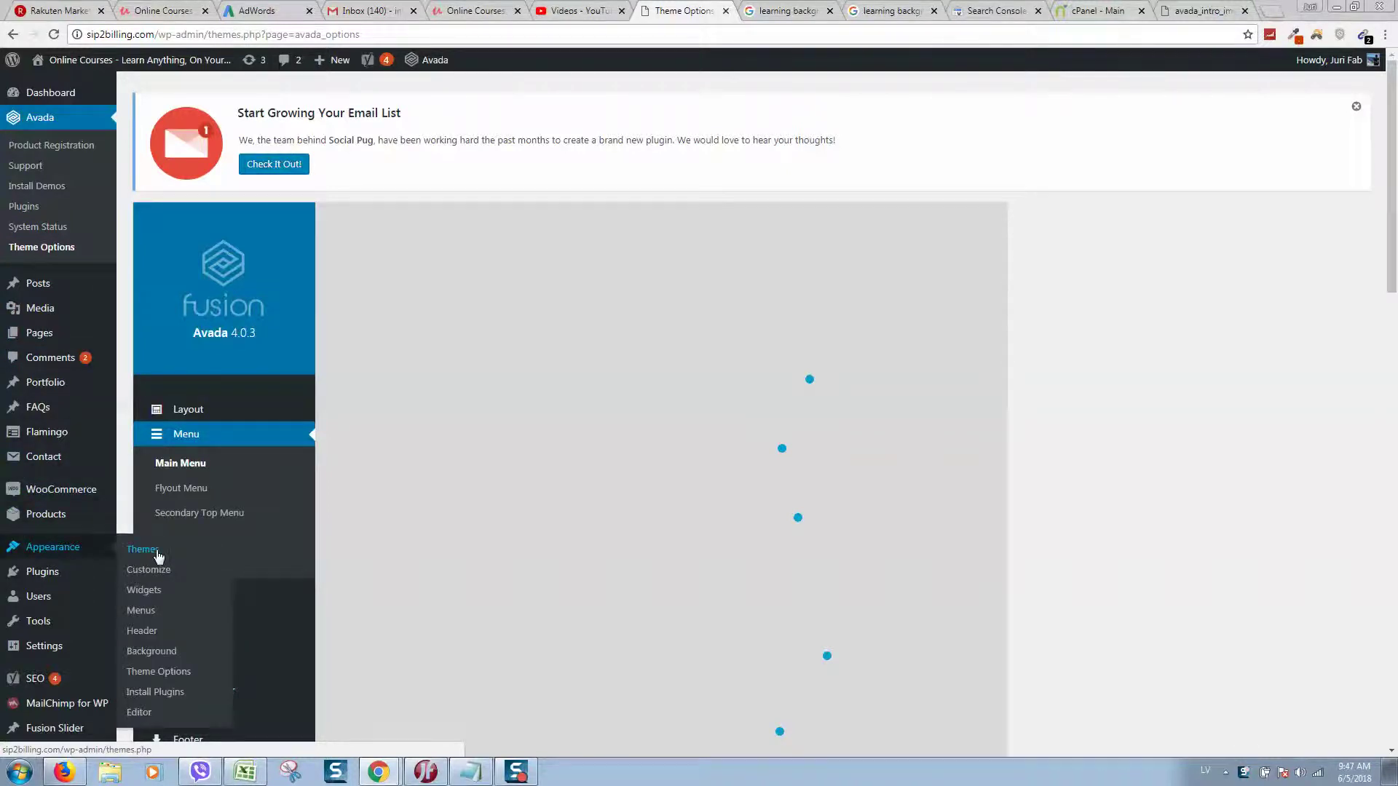
click(143, 549)
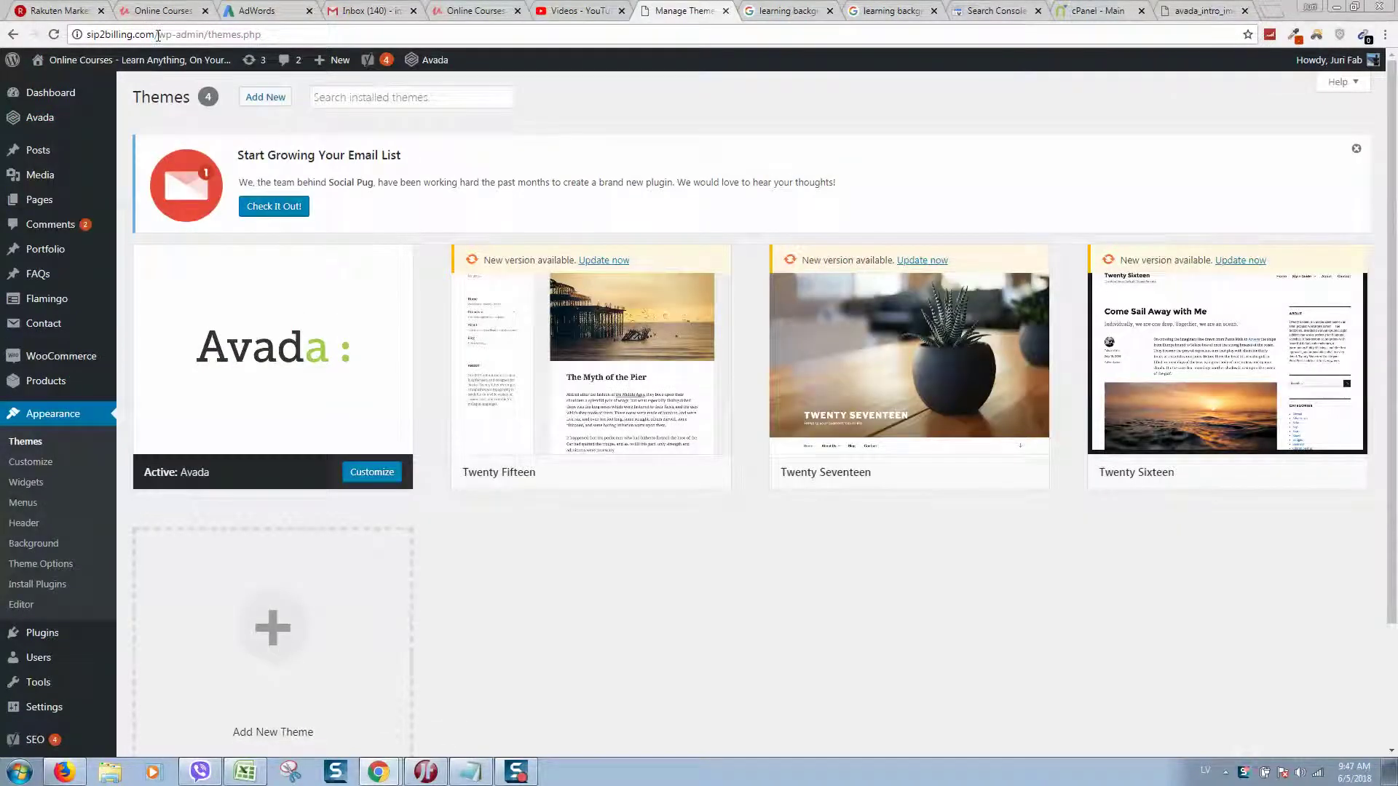
drag(158, 34, 262, 34)
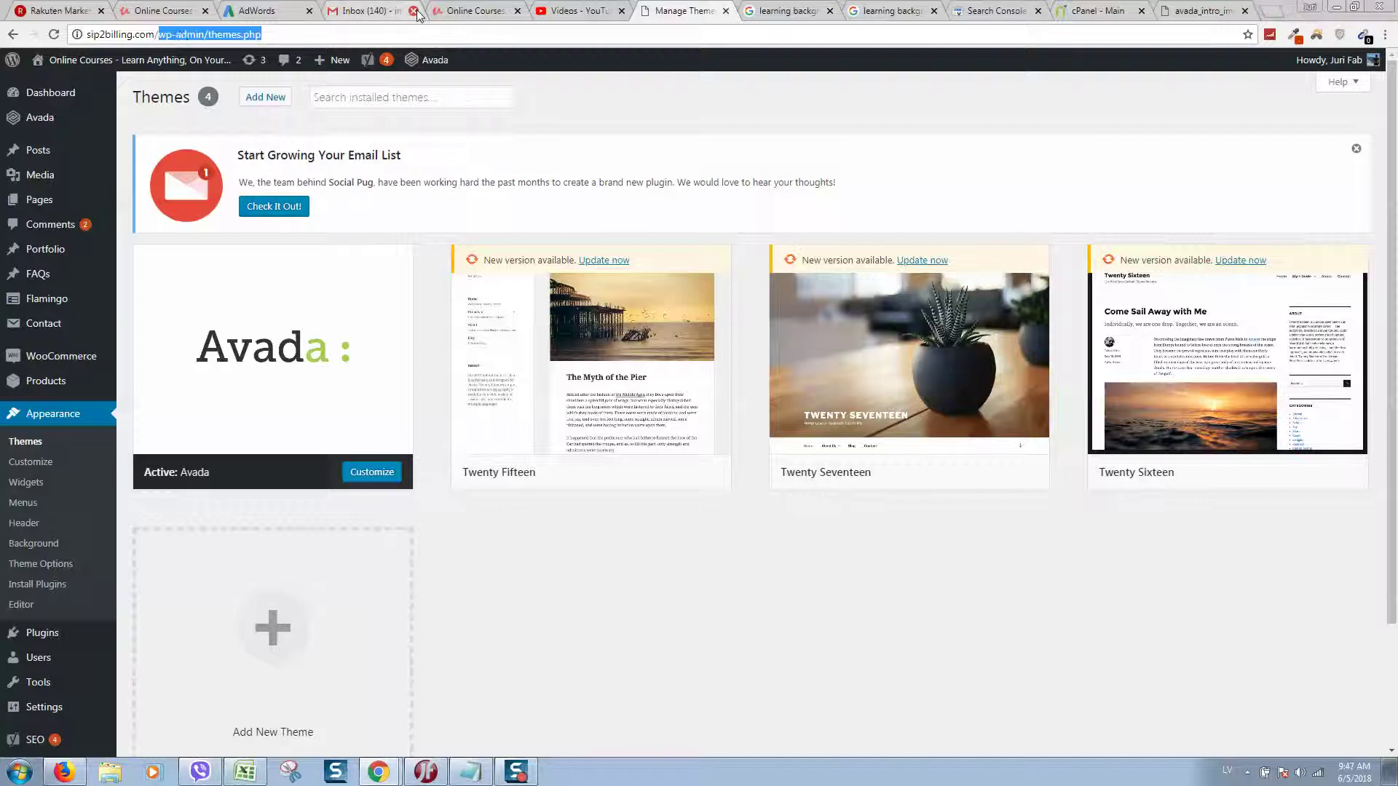
text(wp-login.)
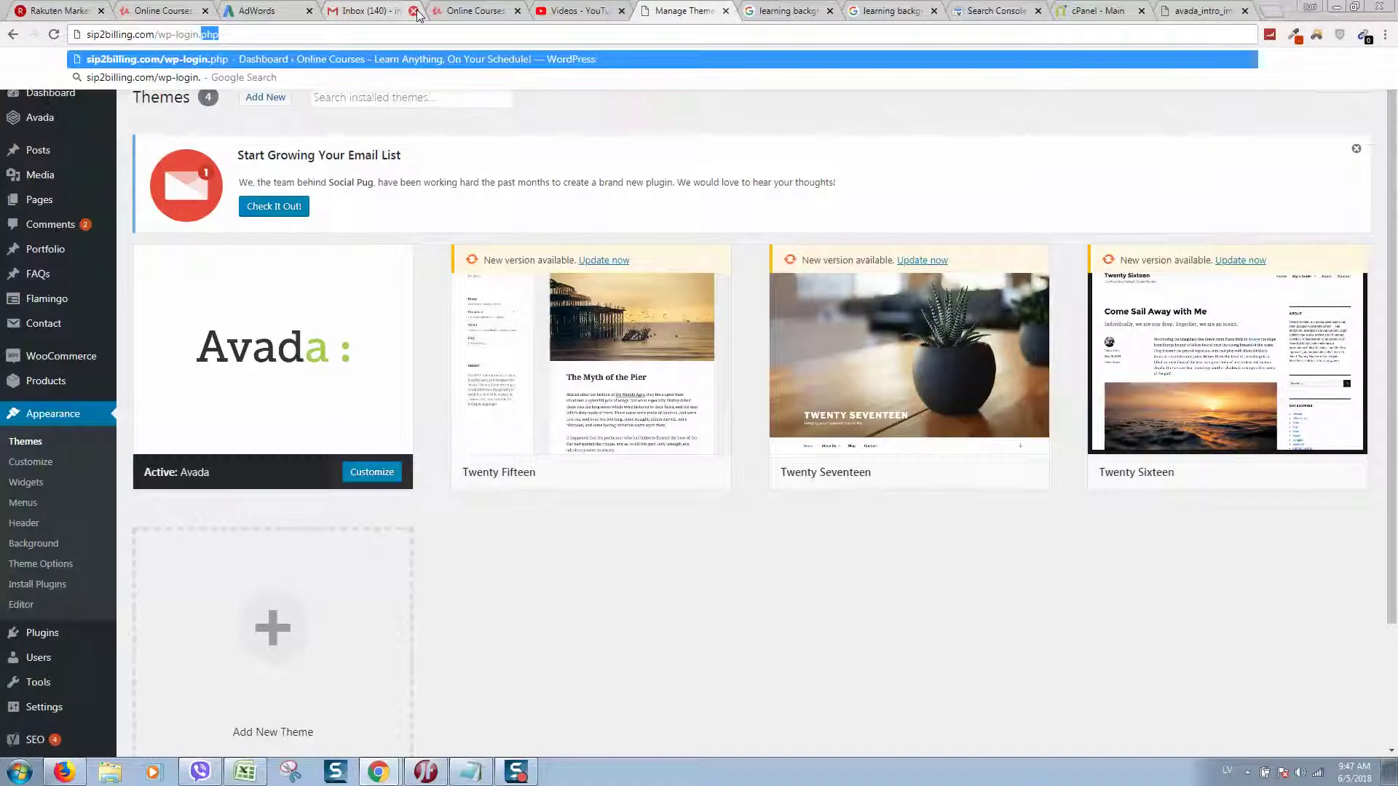
text(php)
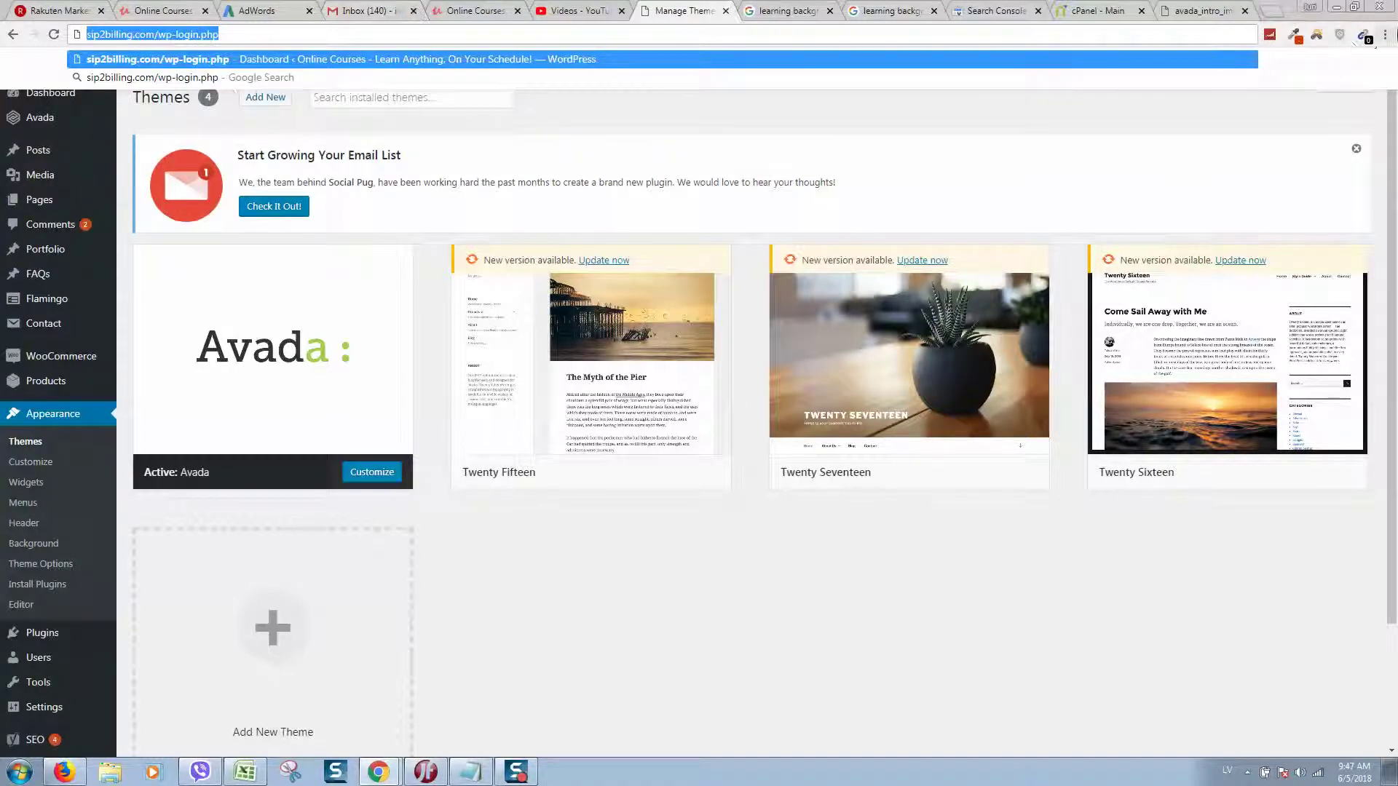
click(1382, 35)
click(1337, 86)
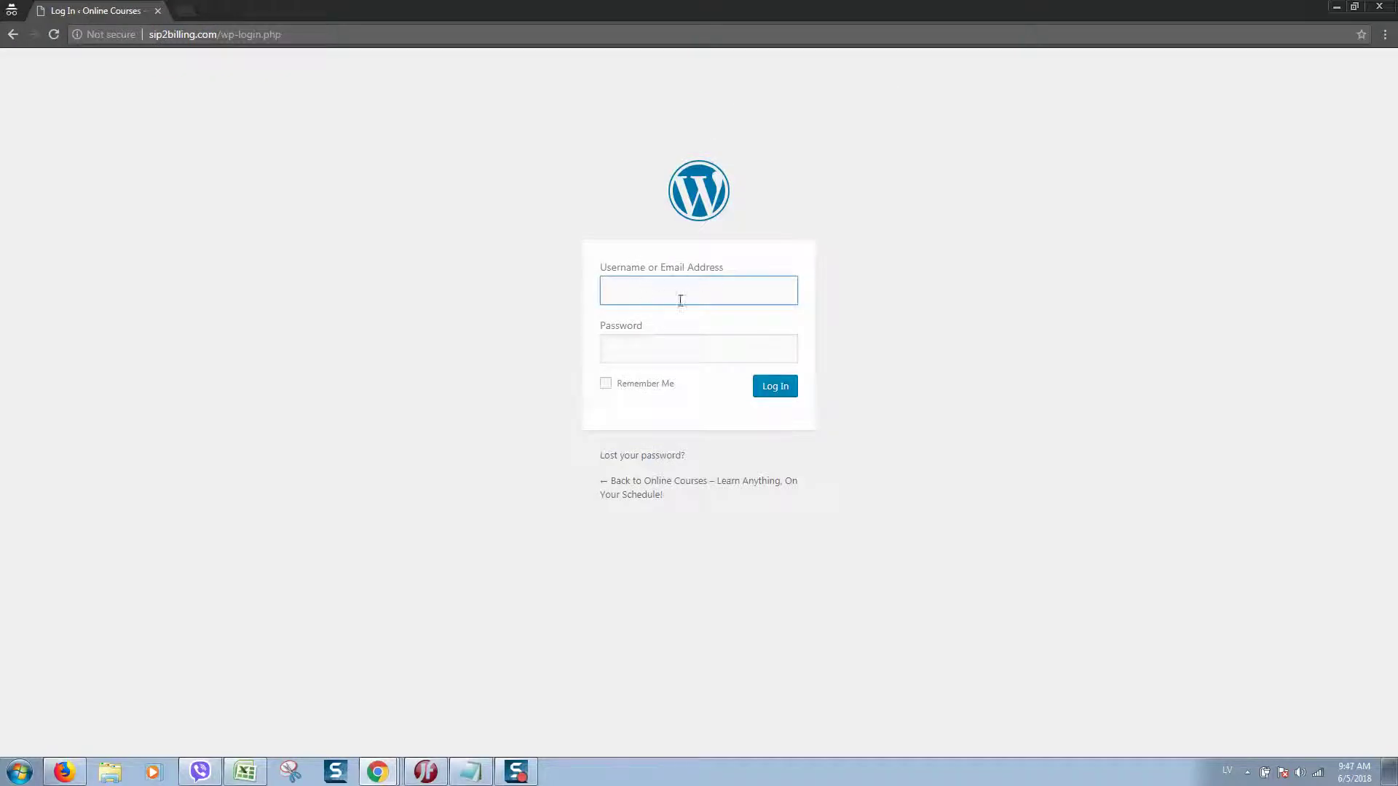
click(763, 345)
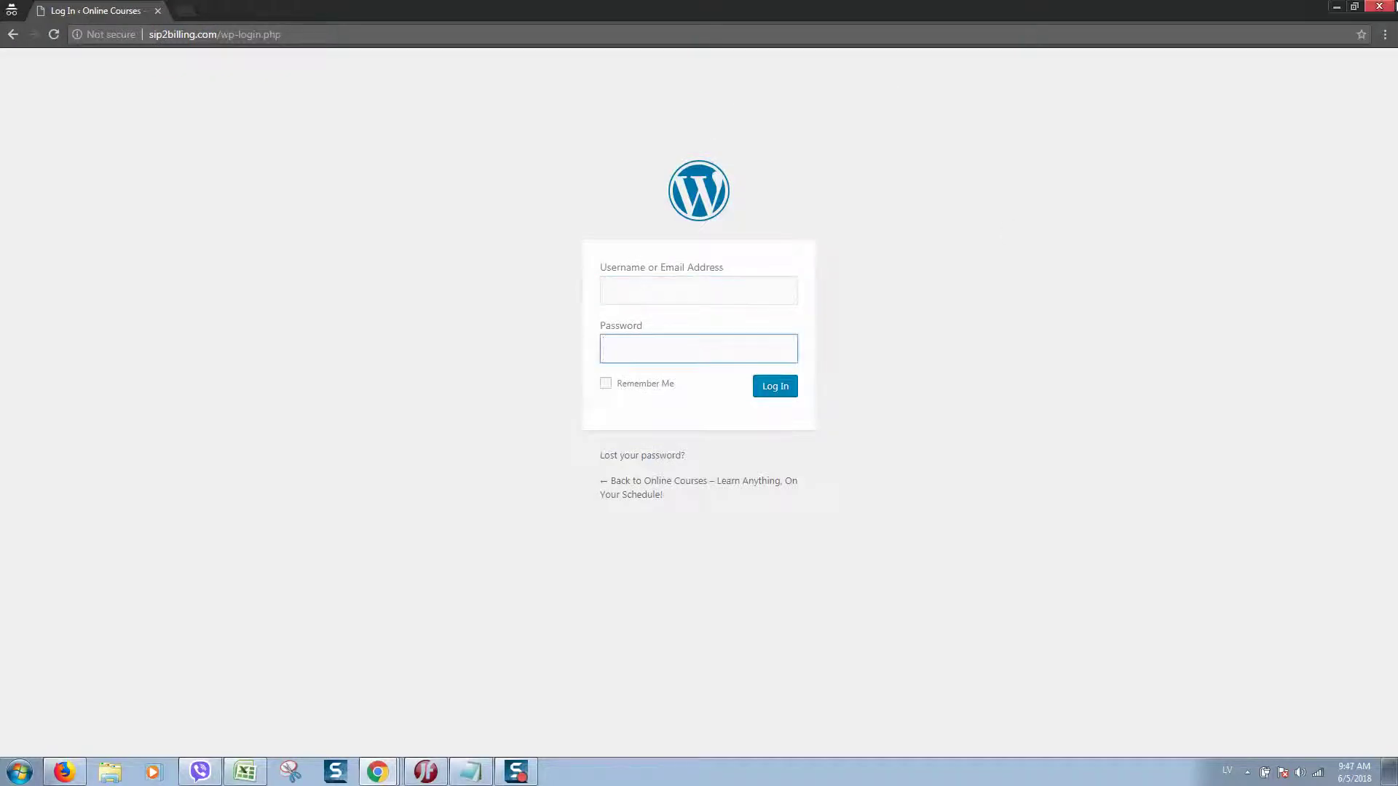
click(1380, 8)
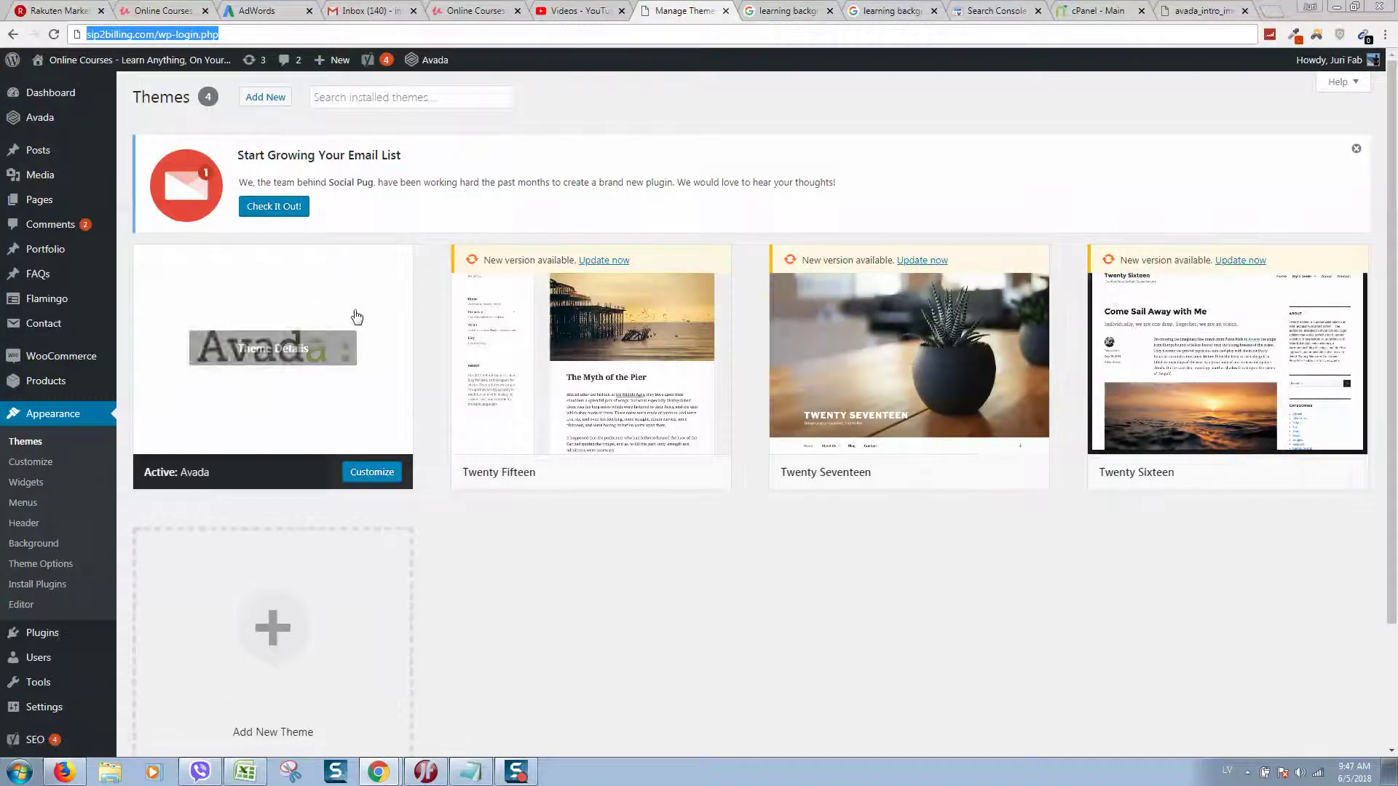
click(265, 97)
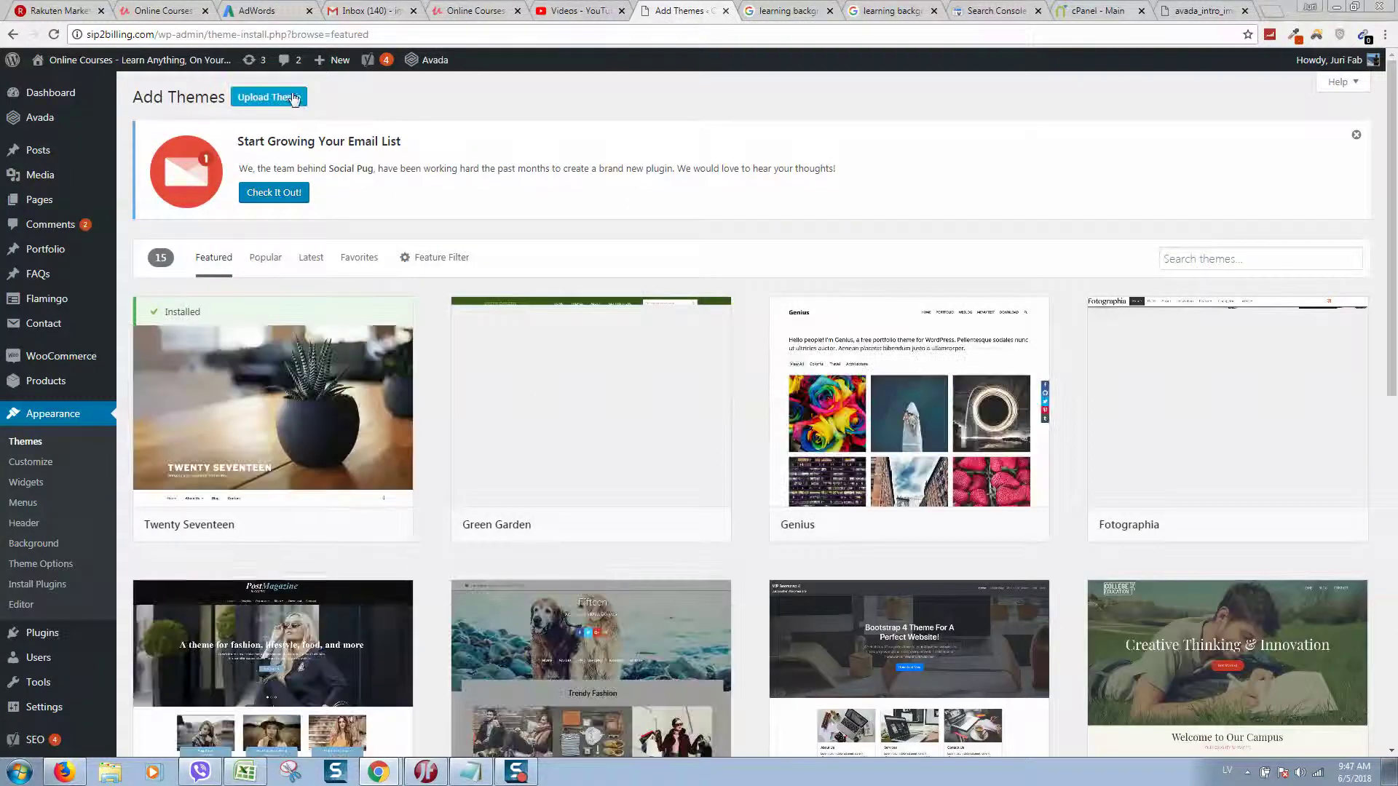
Step: Show the theme zip upload form on Add Themes, cancelling the file browser so no file is chosen
click(285, 98)
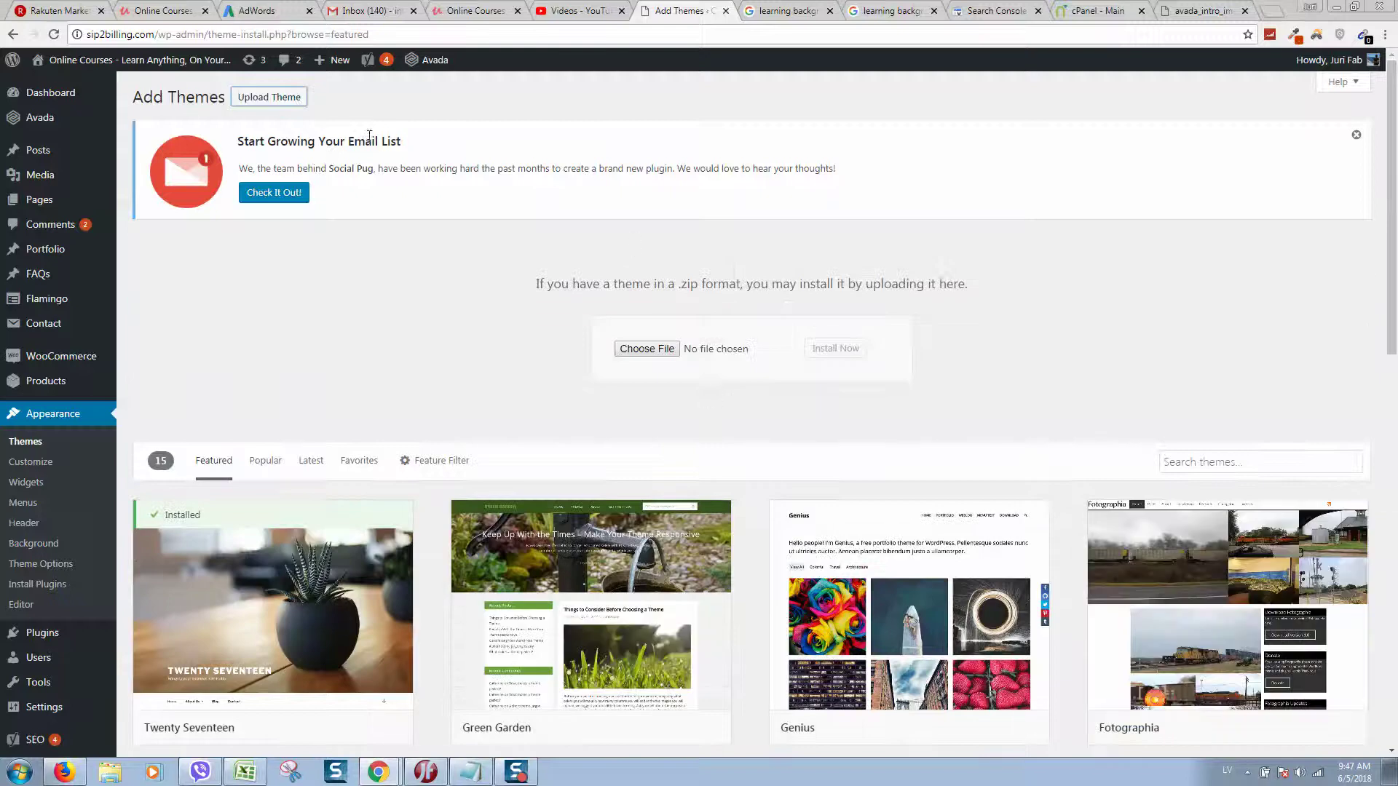
click(646, 349)
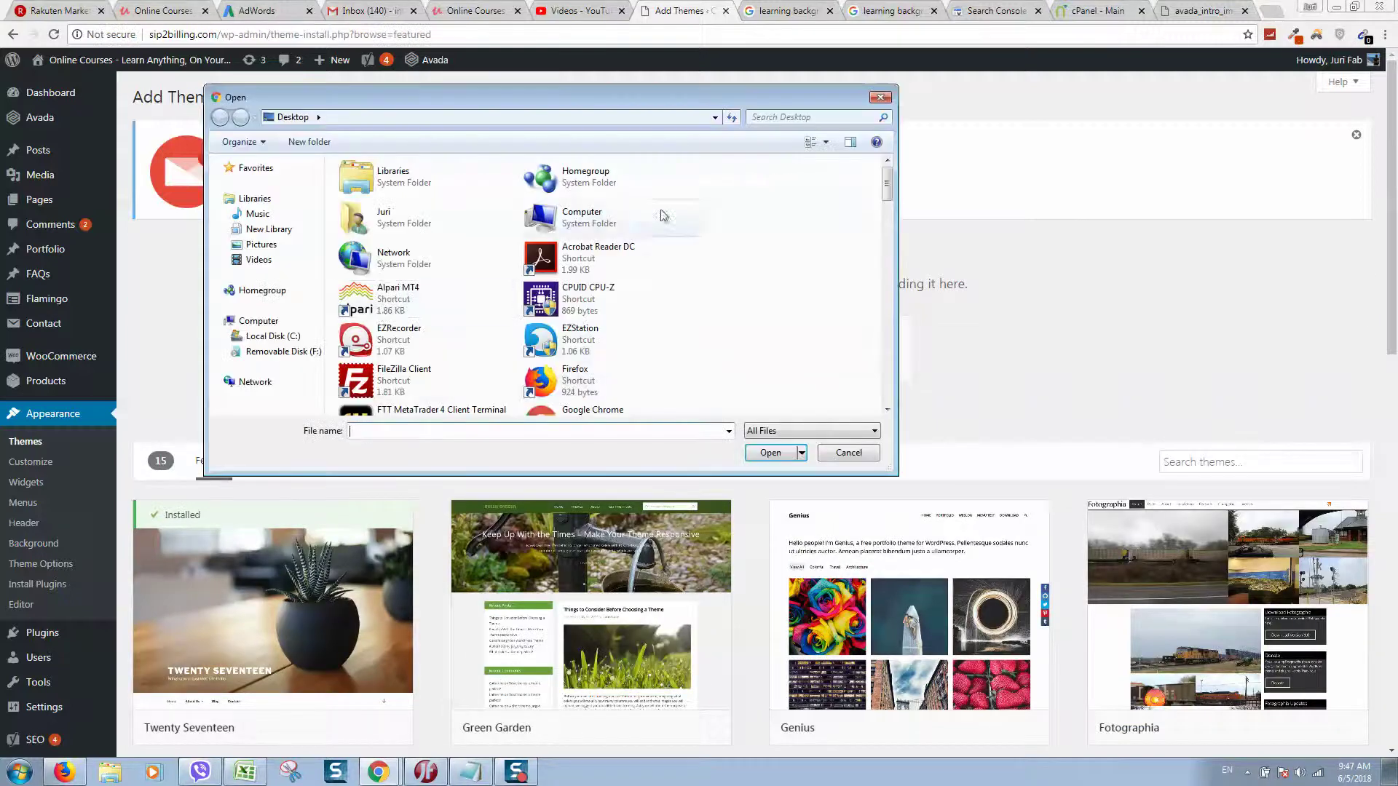
click(879, 97)
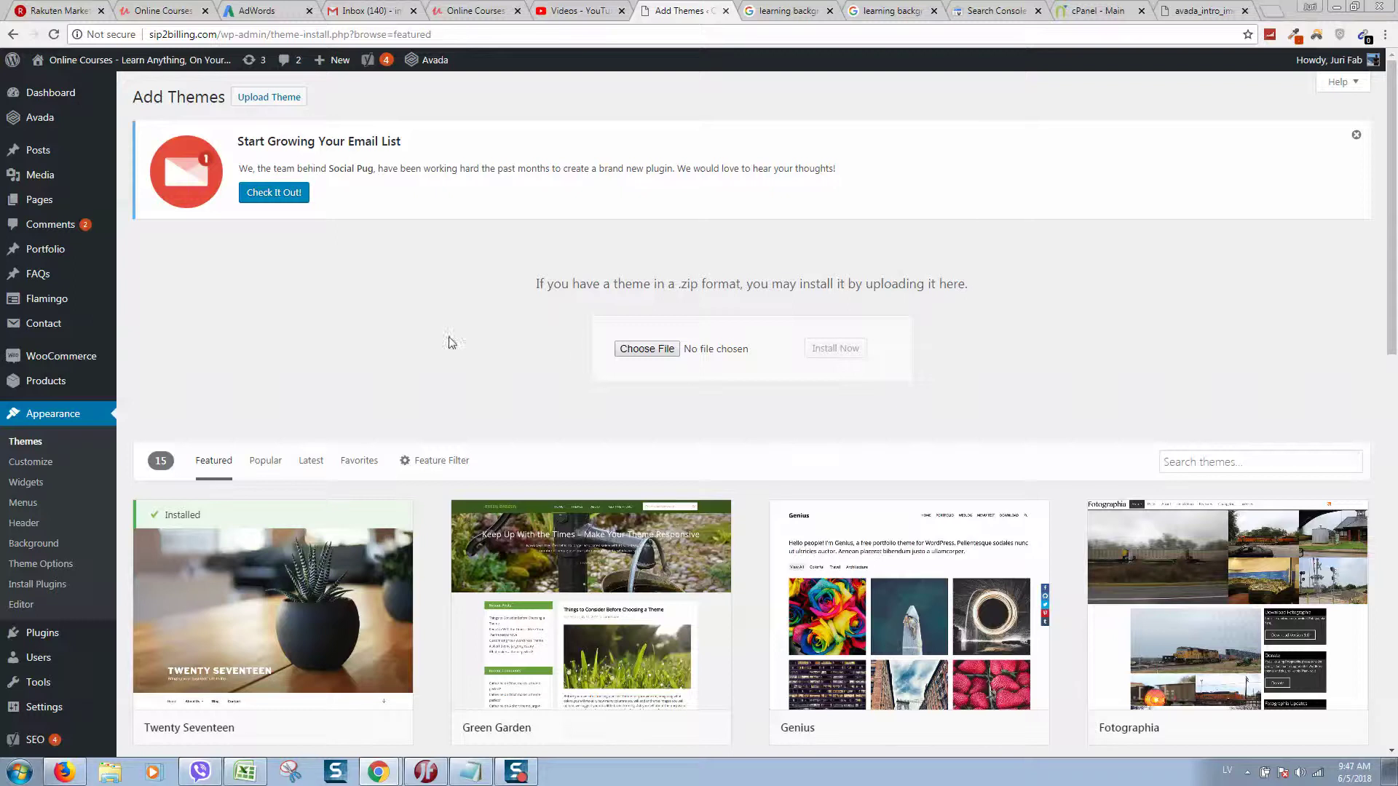
scroll(447, 342, down, 2)
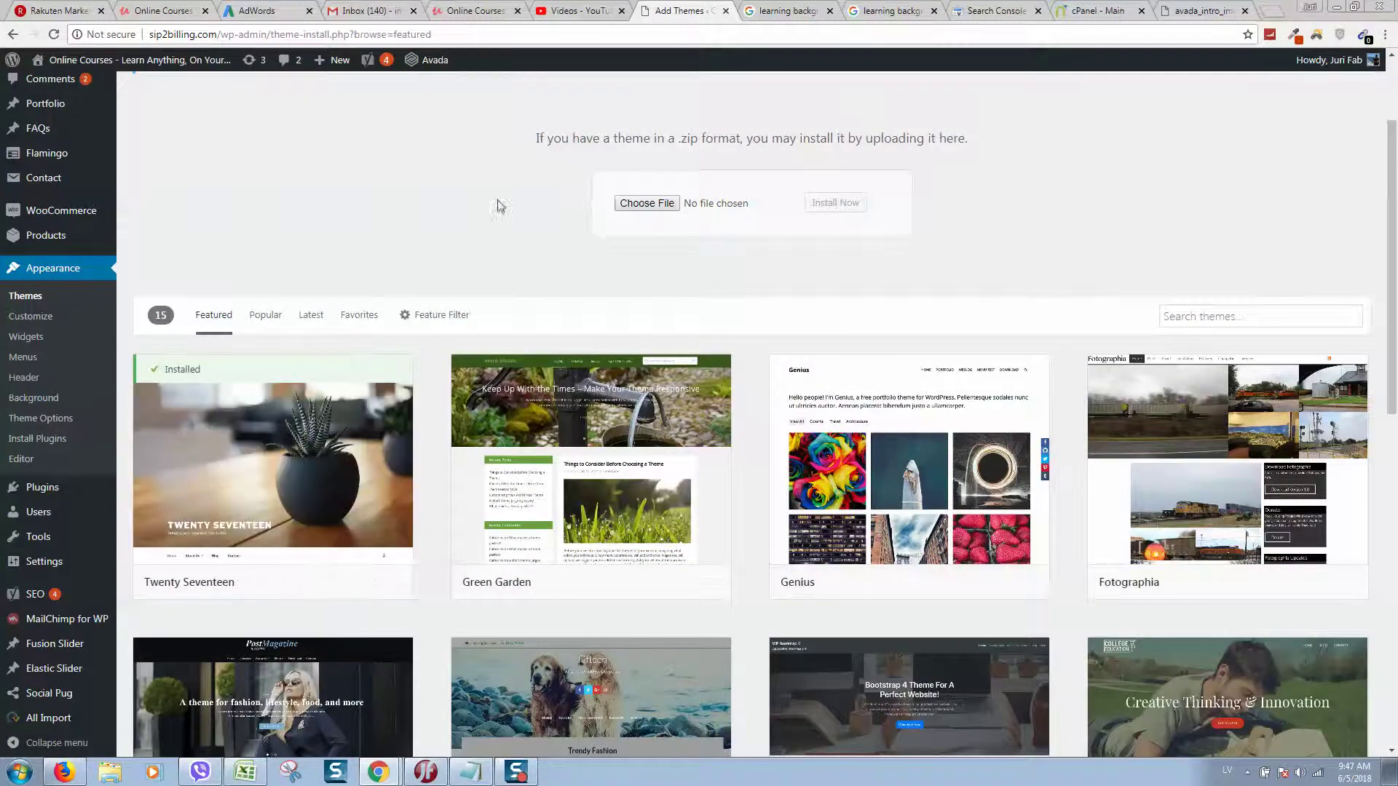
scroll(768, 244, up, 2)
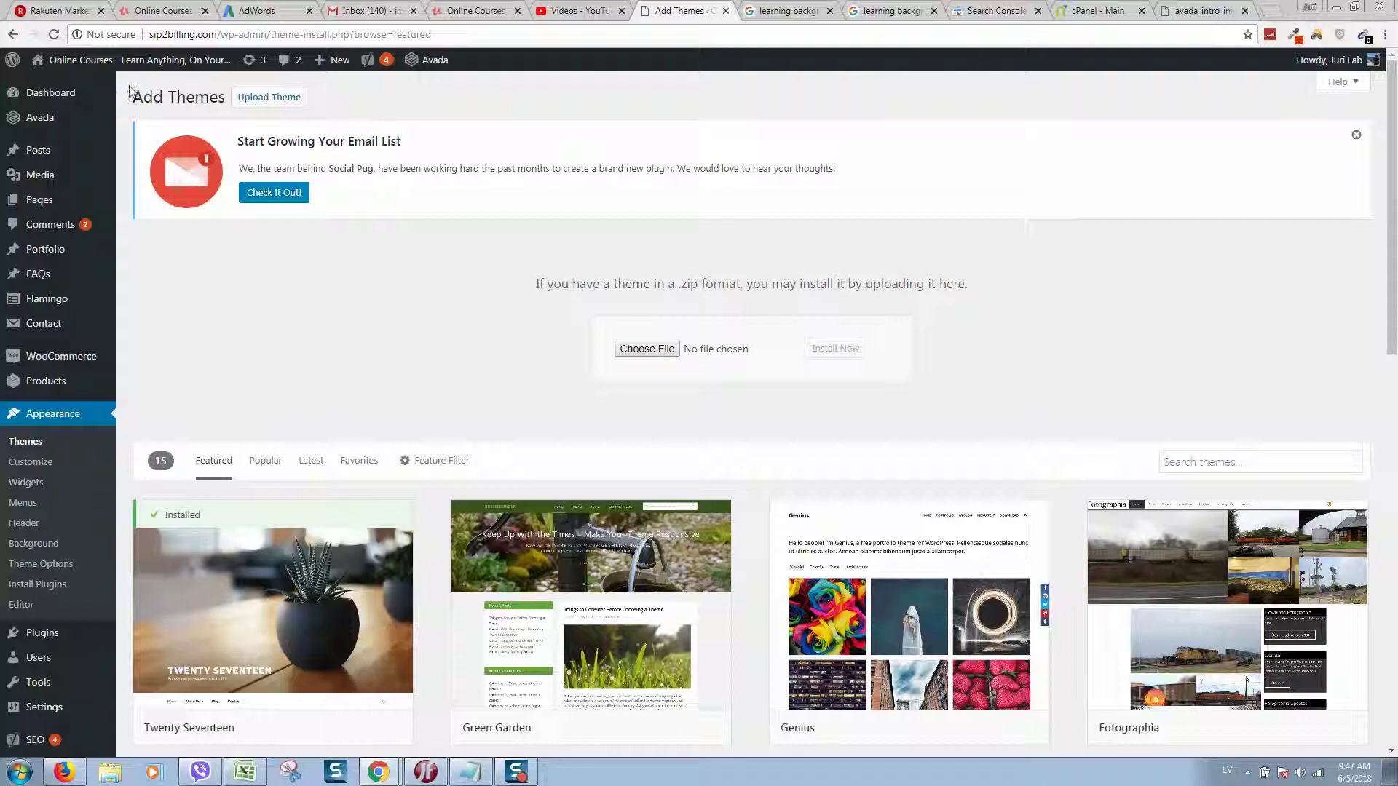
mouse_move(129, 90)
mouse_down()
mouse_move(293, 98)
mouse_move(225, 97)
mouse_up()
click(684, 385)
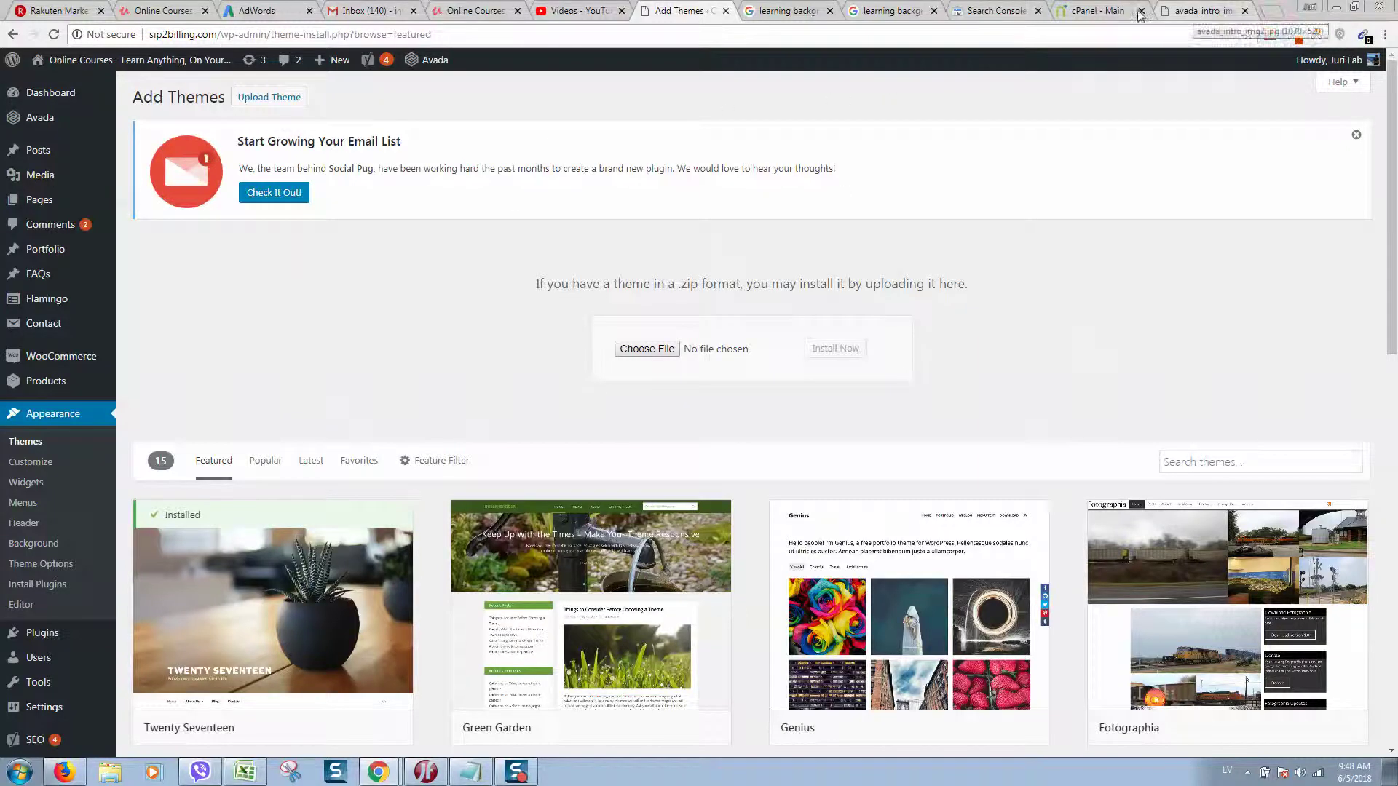
Step: Go to the cPanel dashboard and open Addon Domains under Domains
click(1105, 11)
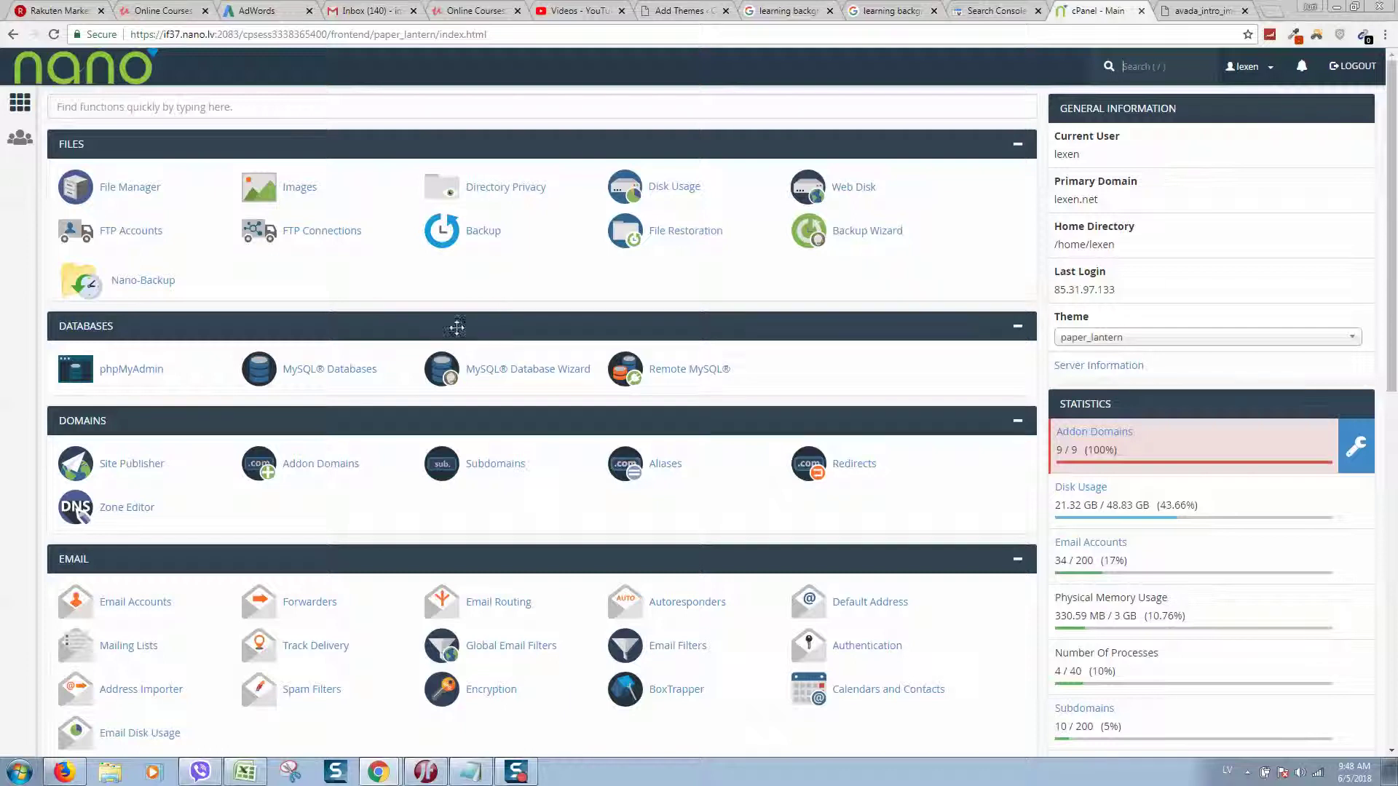
scroll(224, 261, down, 2)
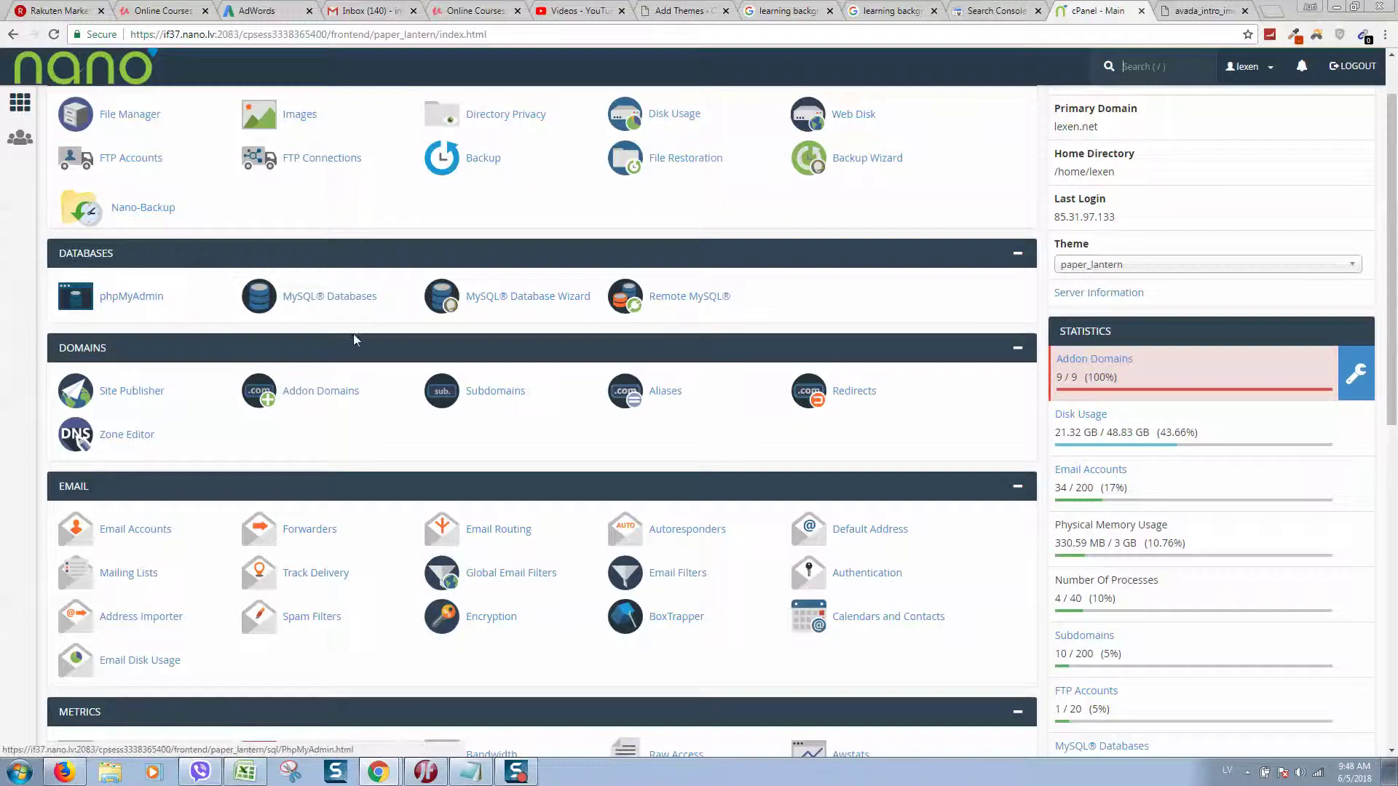
scroll(353, 338, up, 2)
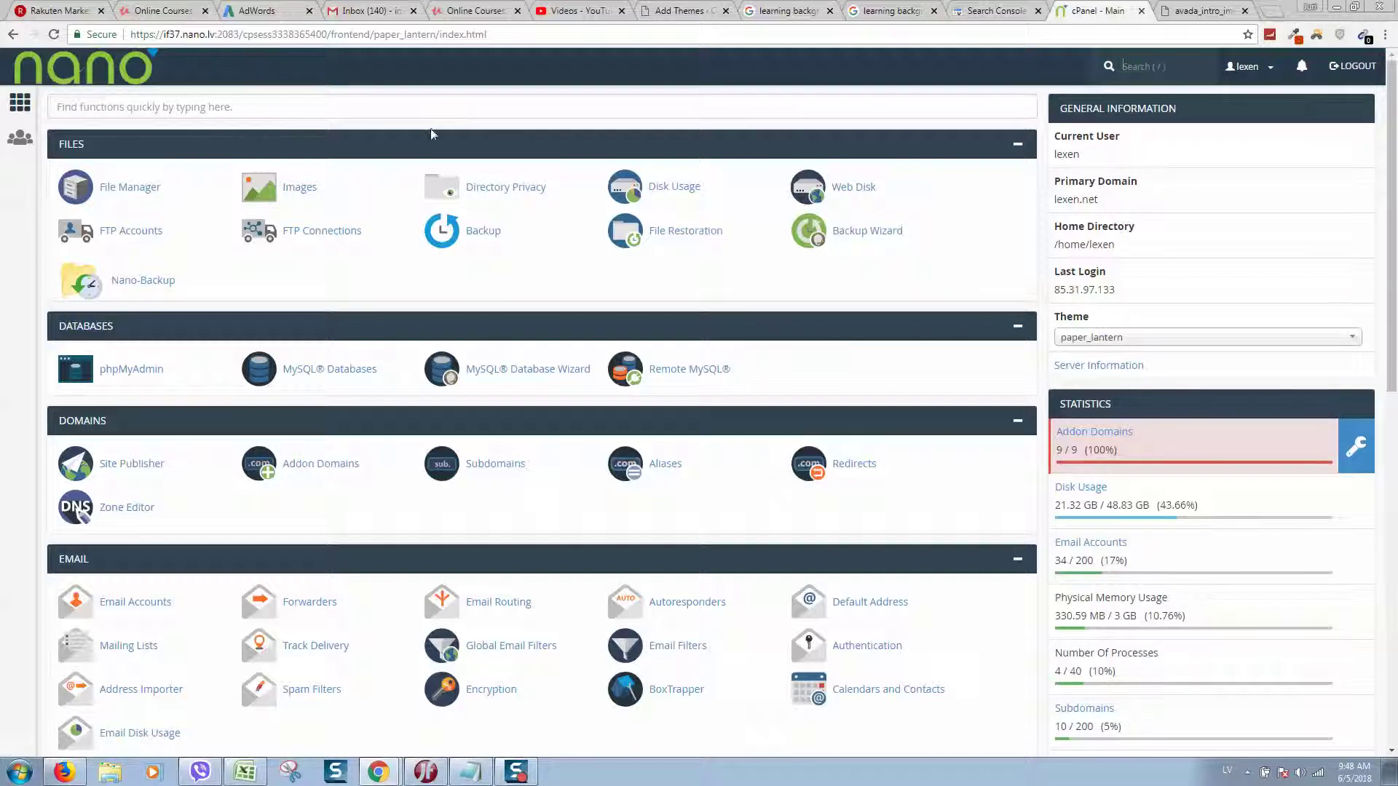
click(642, 15)
click(1087, 12)
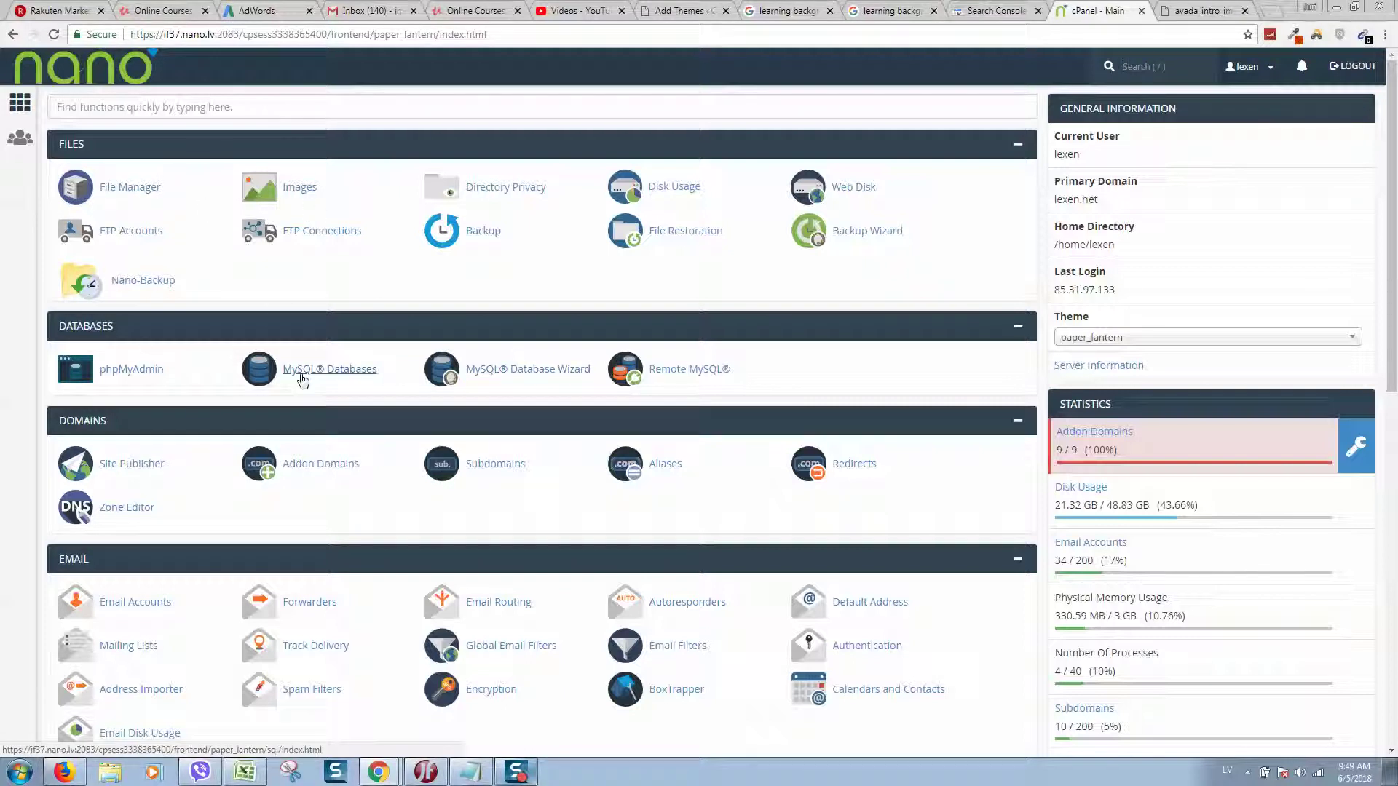
scroll(169, 383, down, 1)
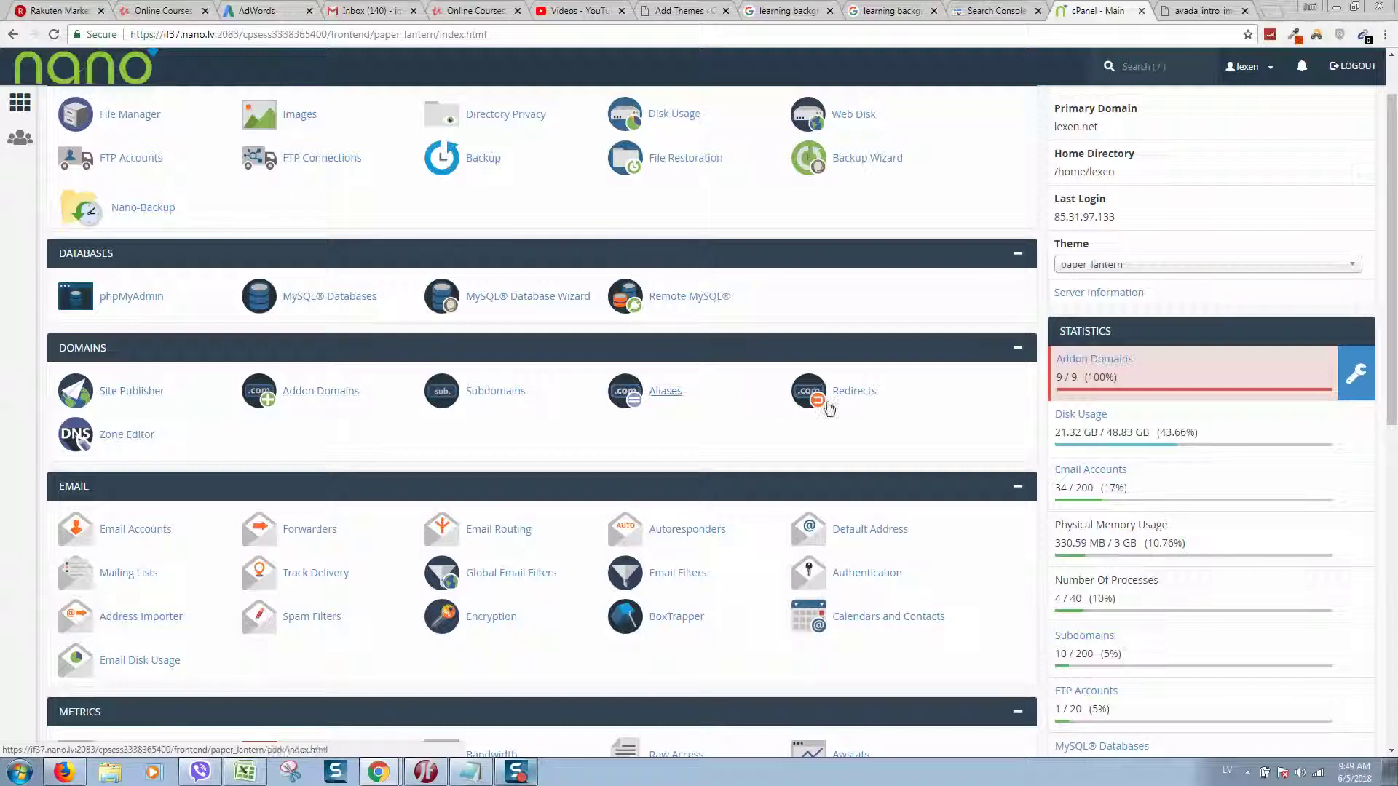
scroll(107, 306, up, 1)
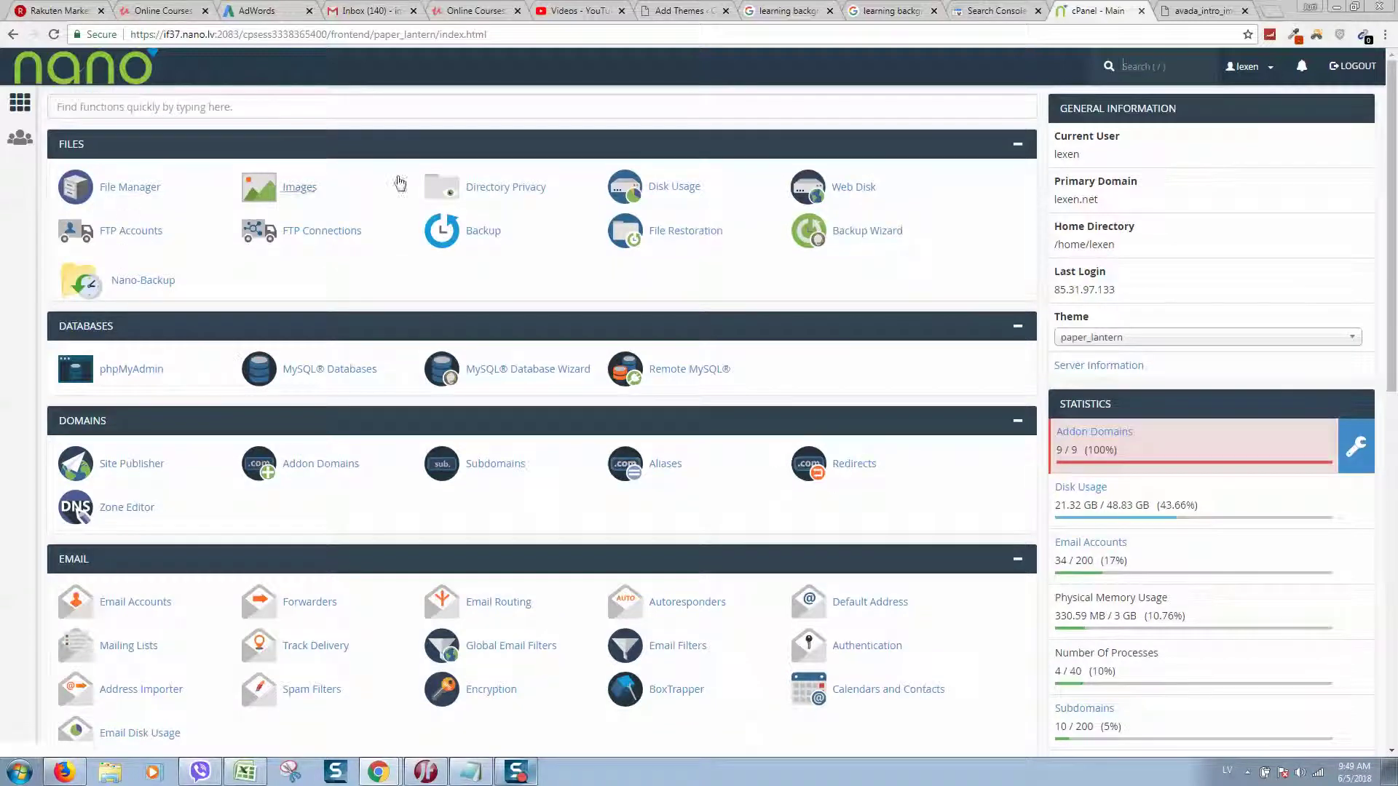
scroll(327, 262, down, 2)
scroll(219, 306, down, 1)
scroll(132, 316, down, 1)
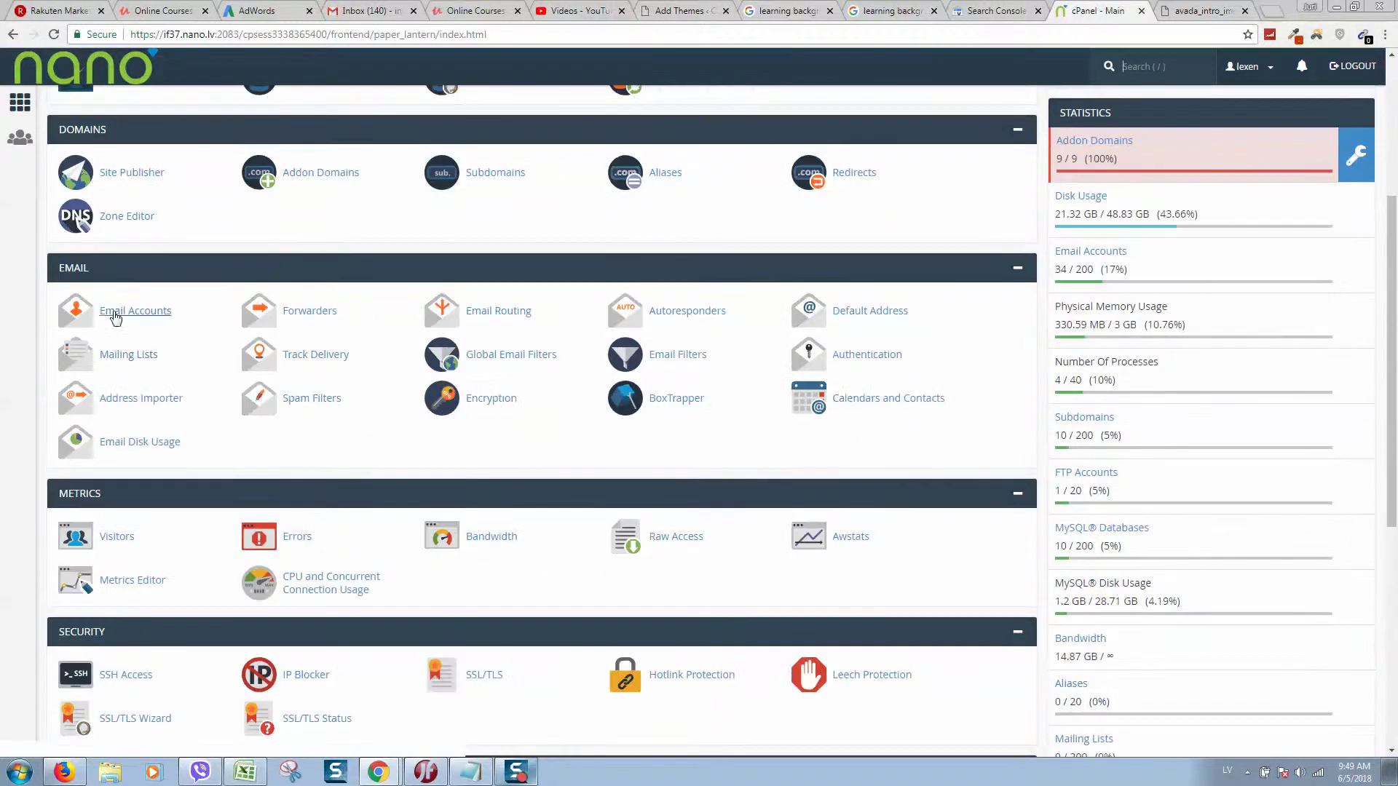
scroll(168, 393, down, 1)
scroll(406, 375, up, 2)
scroll(212, 353, up, 2)
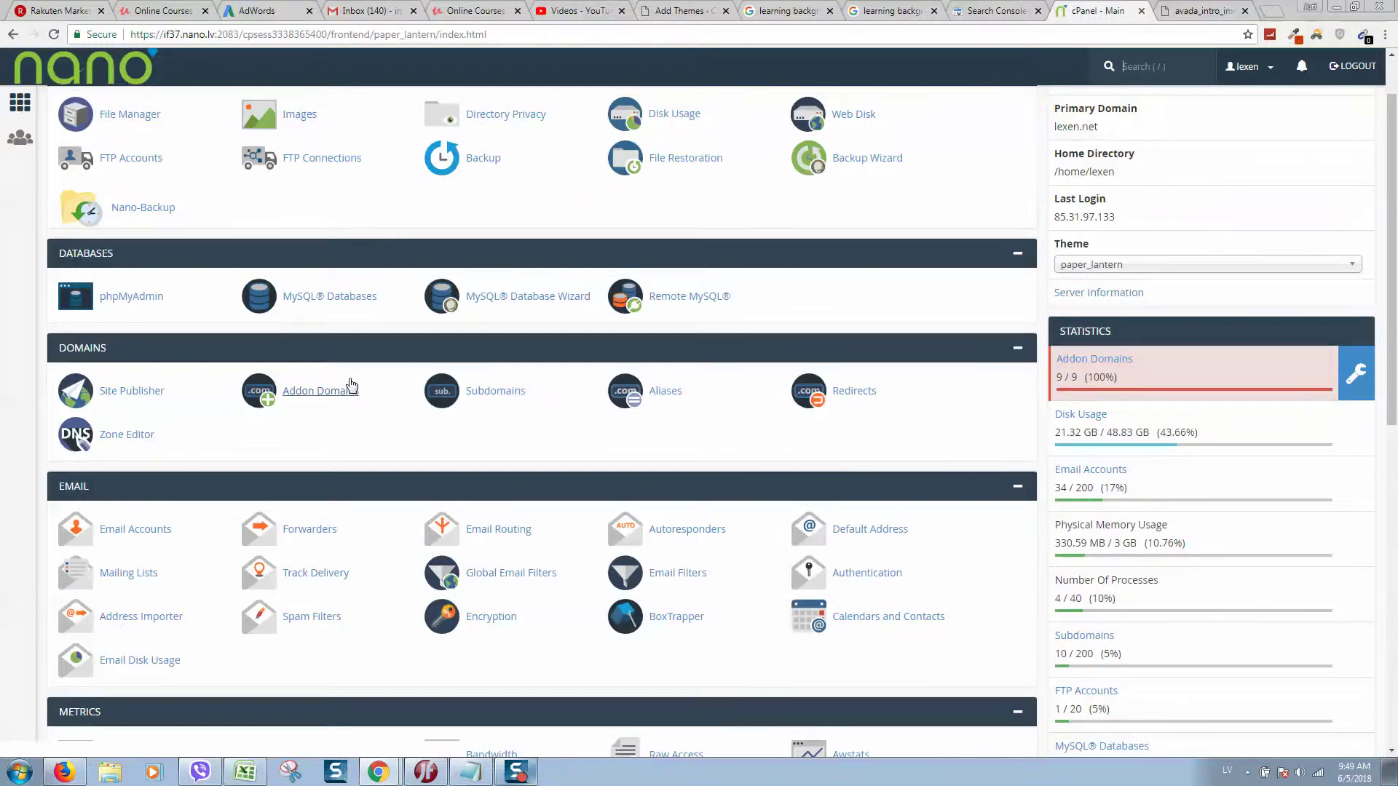
click(350, 390)
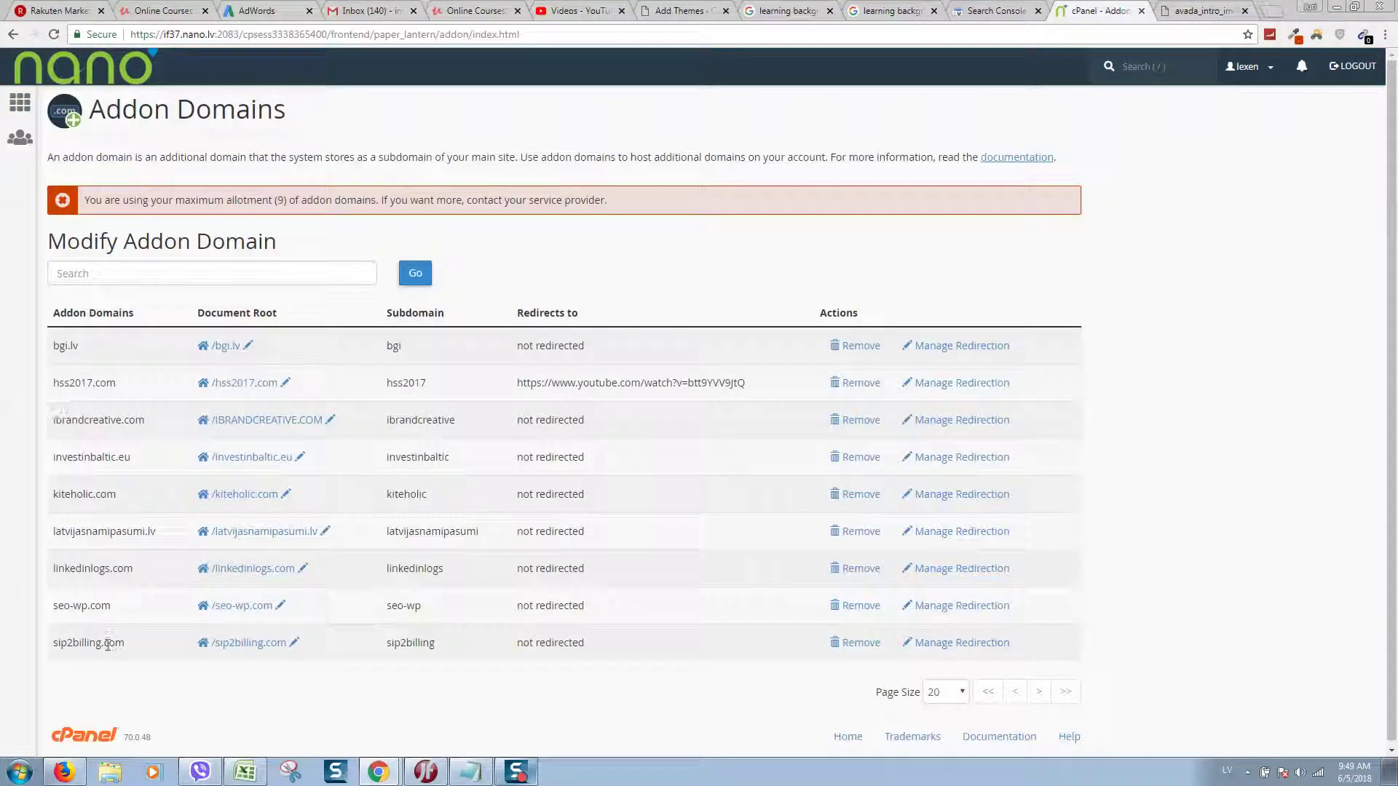
Step: Open sip2billing.com's document root in File Manager and navigate into wp-content/themes
drag(128, 647, 76, 656)
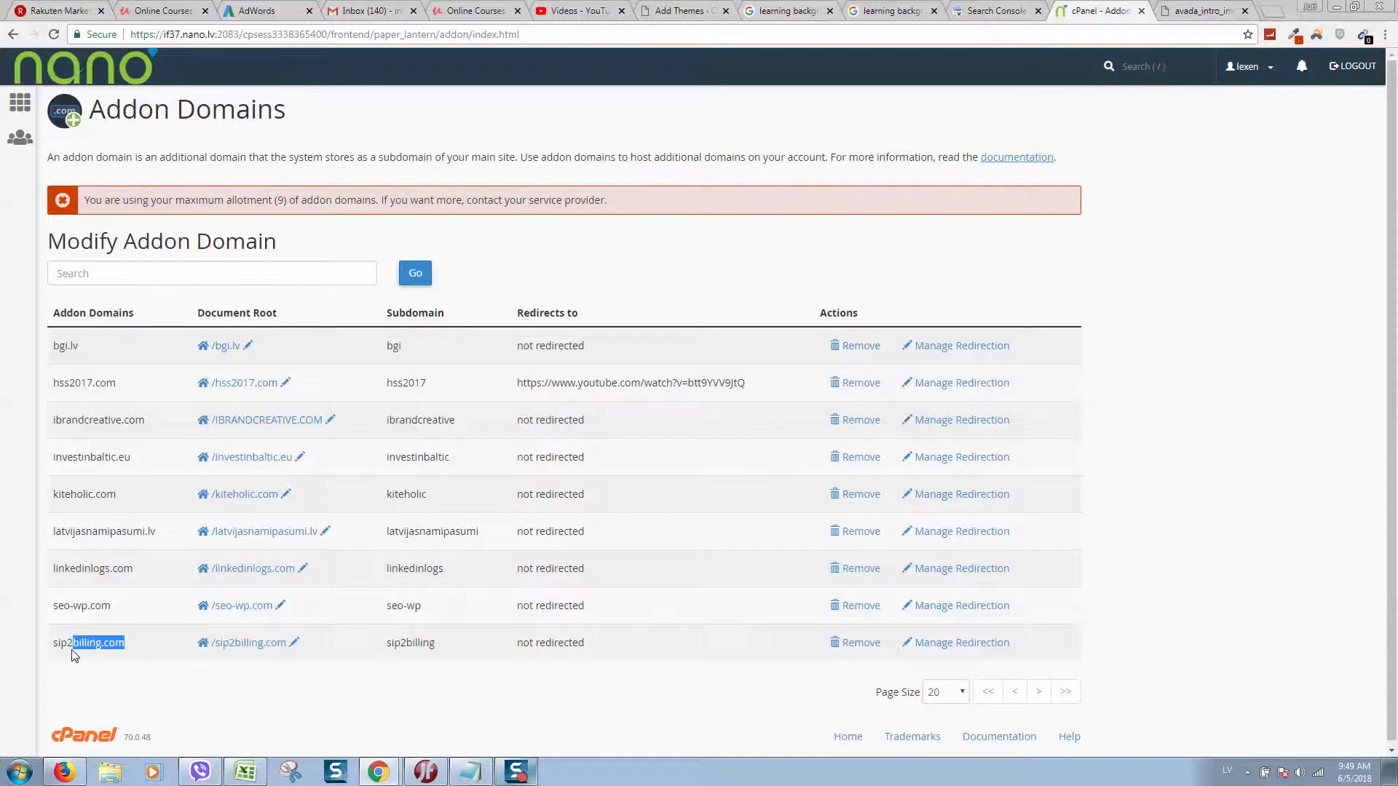
click(164, 662)
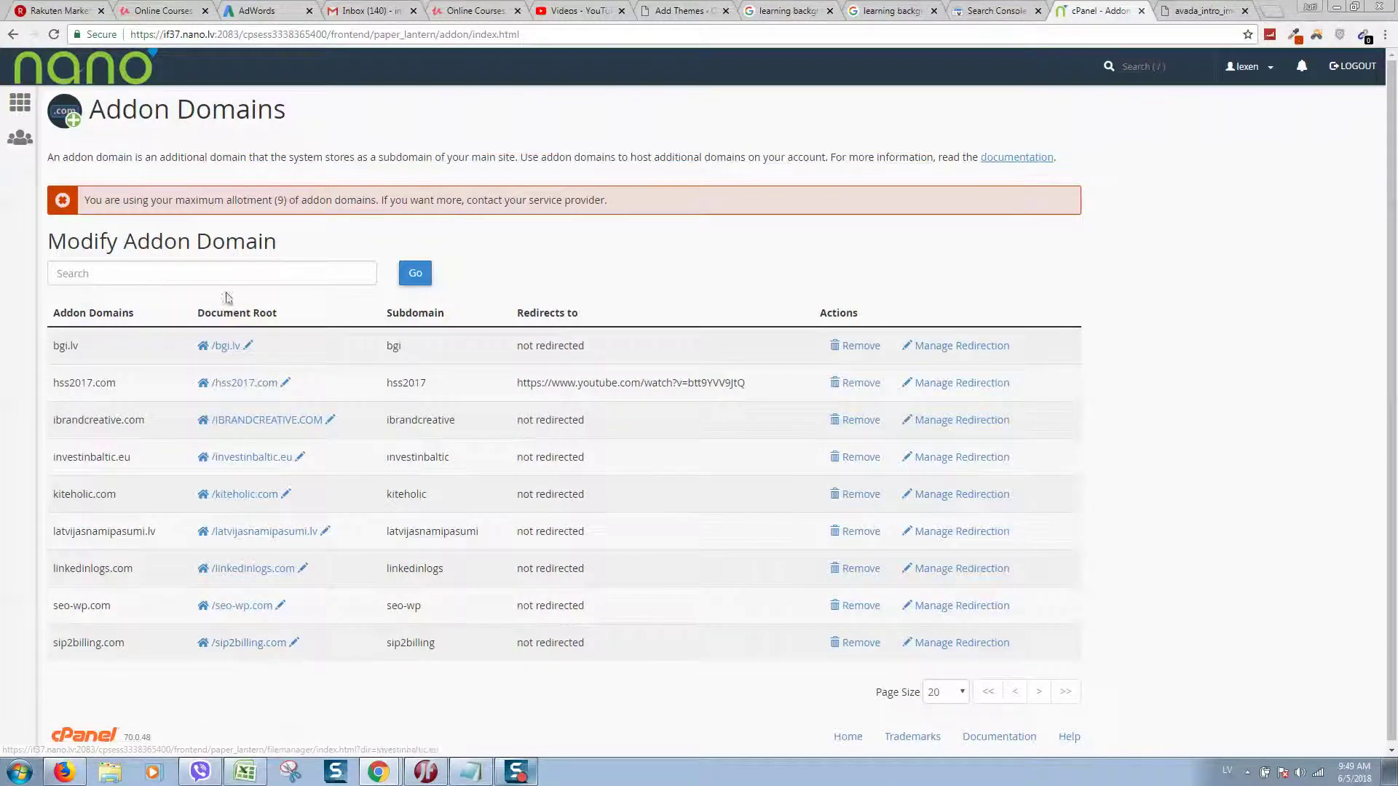
click(250, 642)
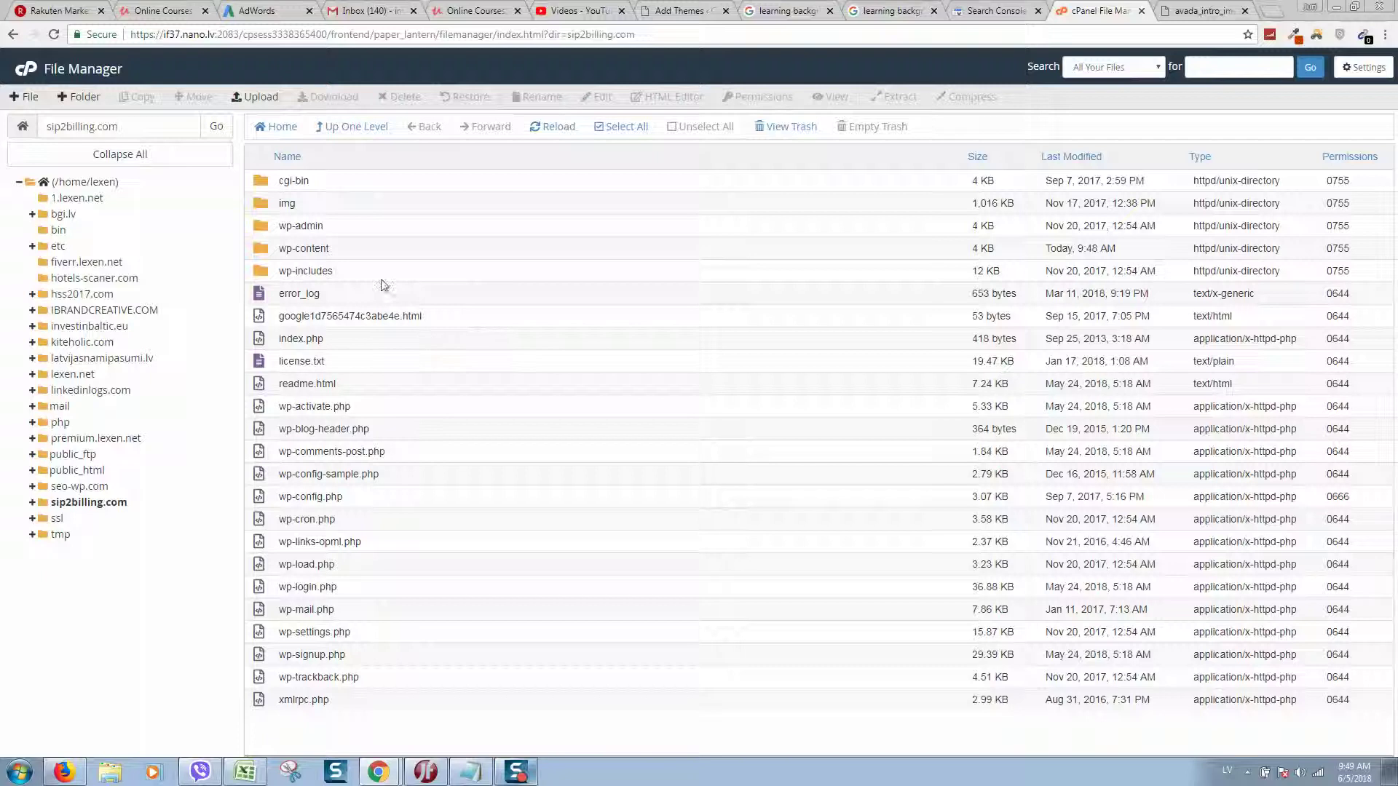
click(352, 250)
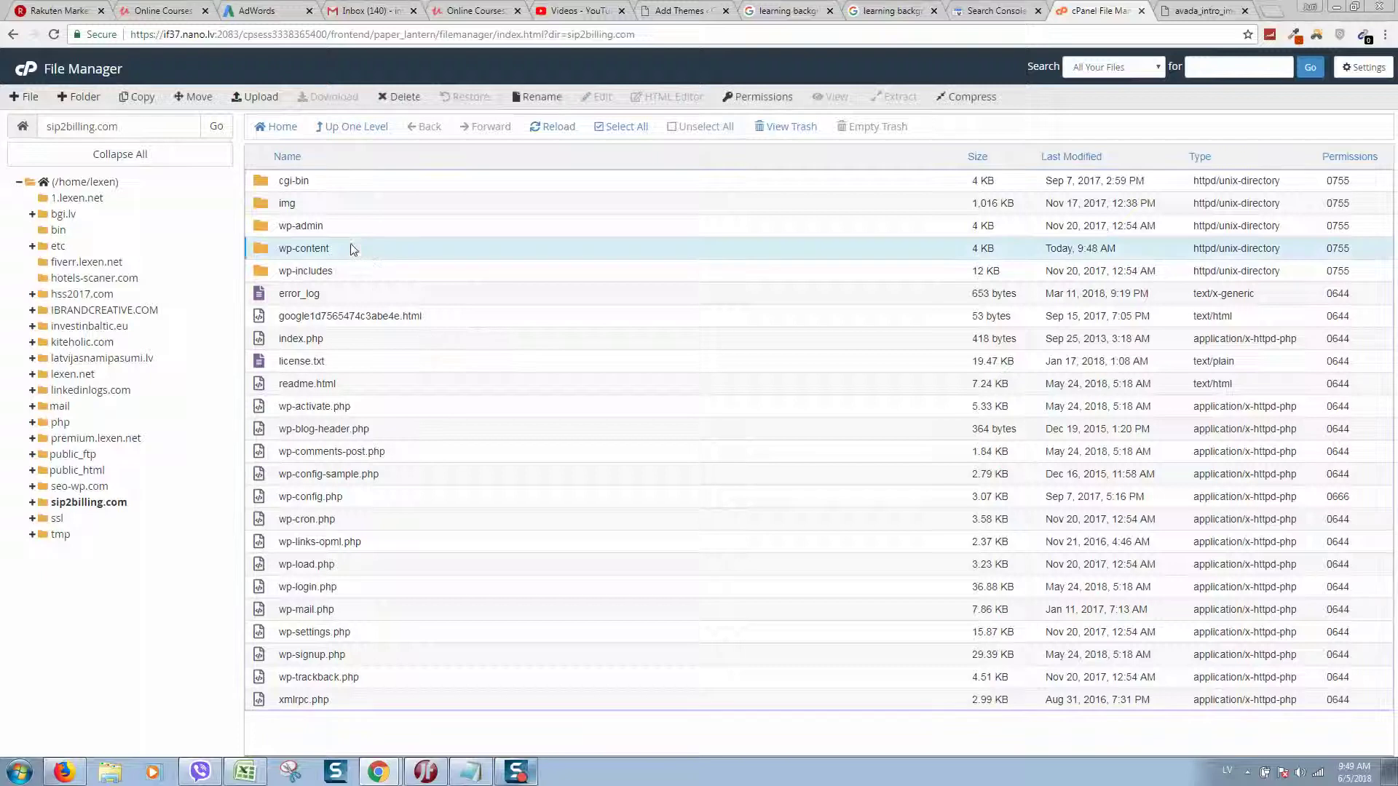
double_click(390, 253)
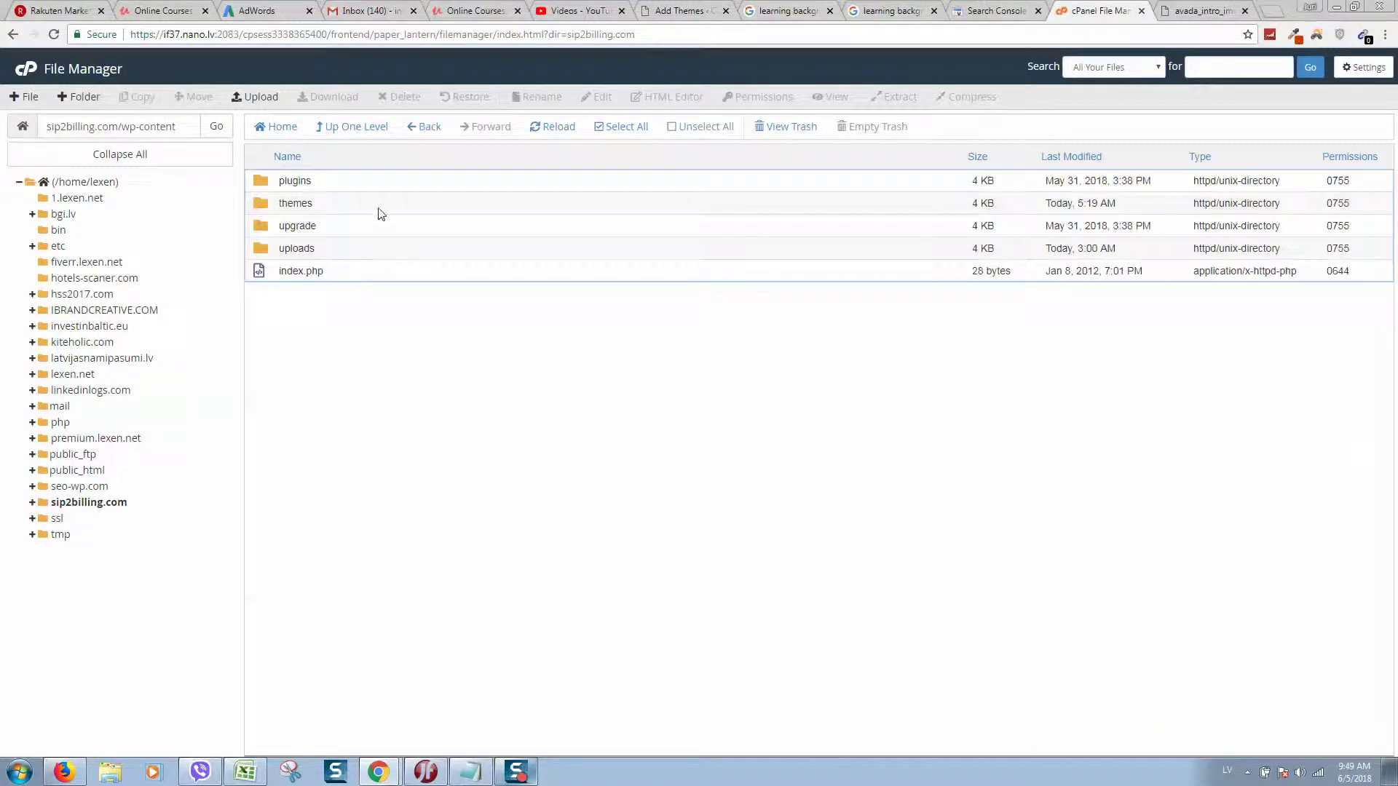
double_click(376, 204)
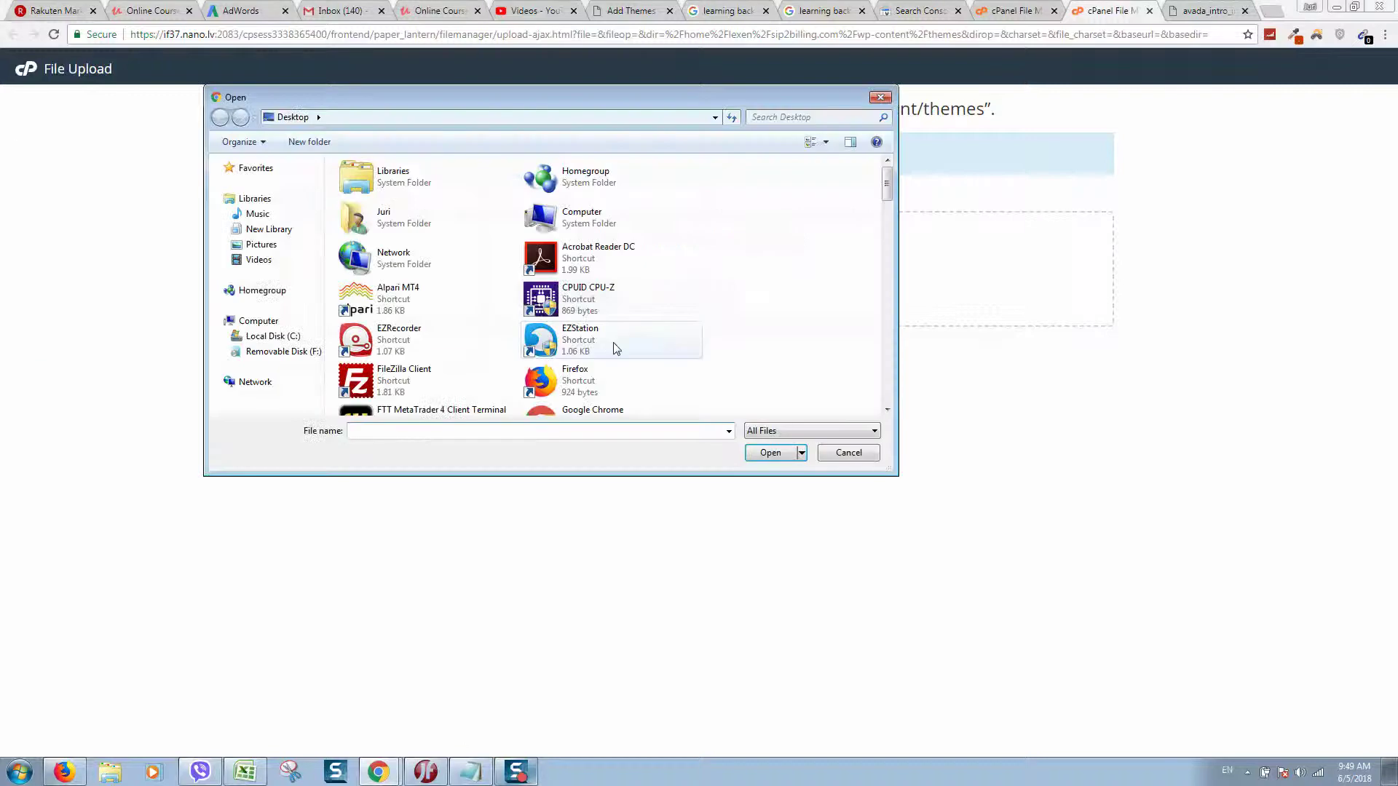
Step: In the Open dialog browse Removable Disk (F:) > WordPress and select the Avada archive
click(405, 223)
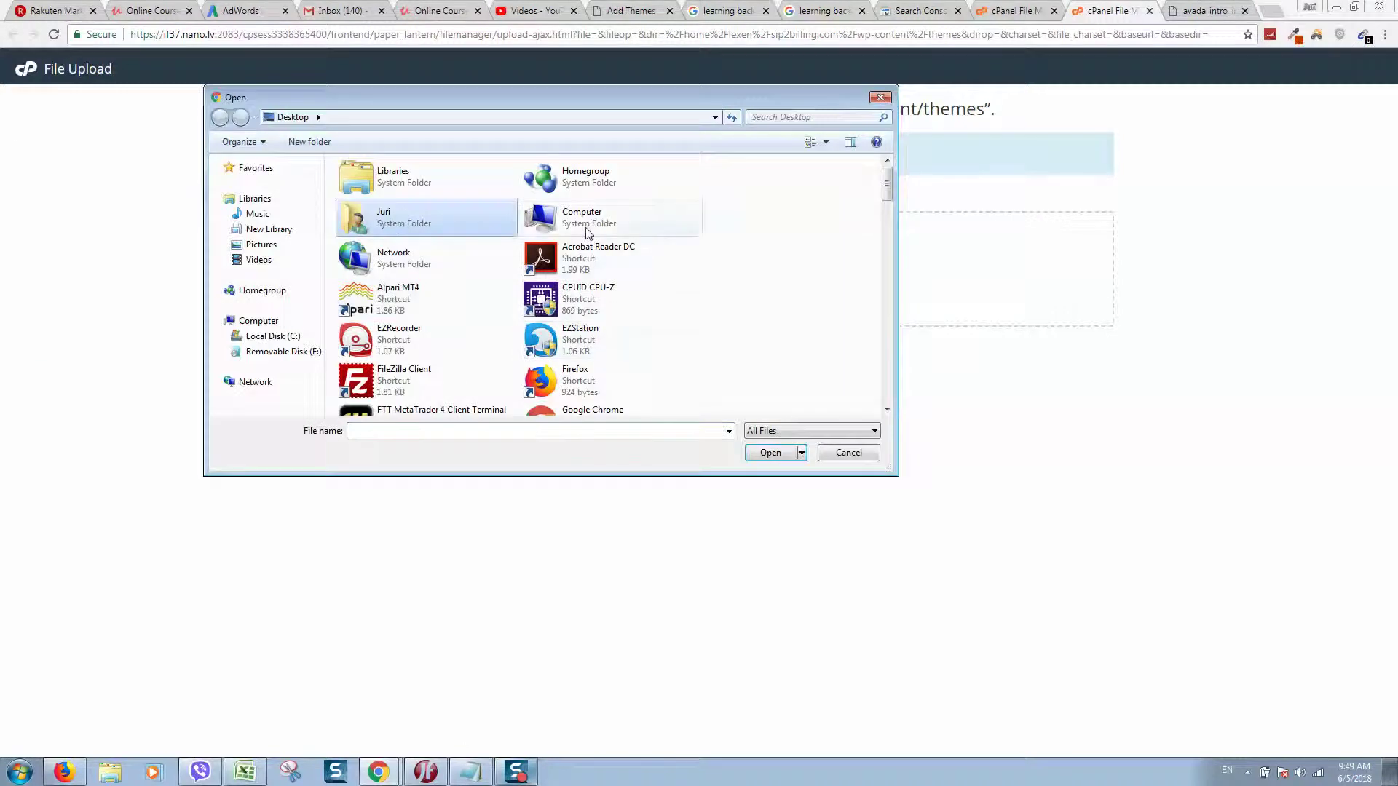
double_click(655, 229)
double_click(607, 257)
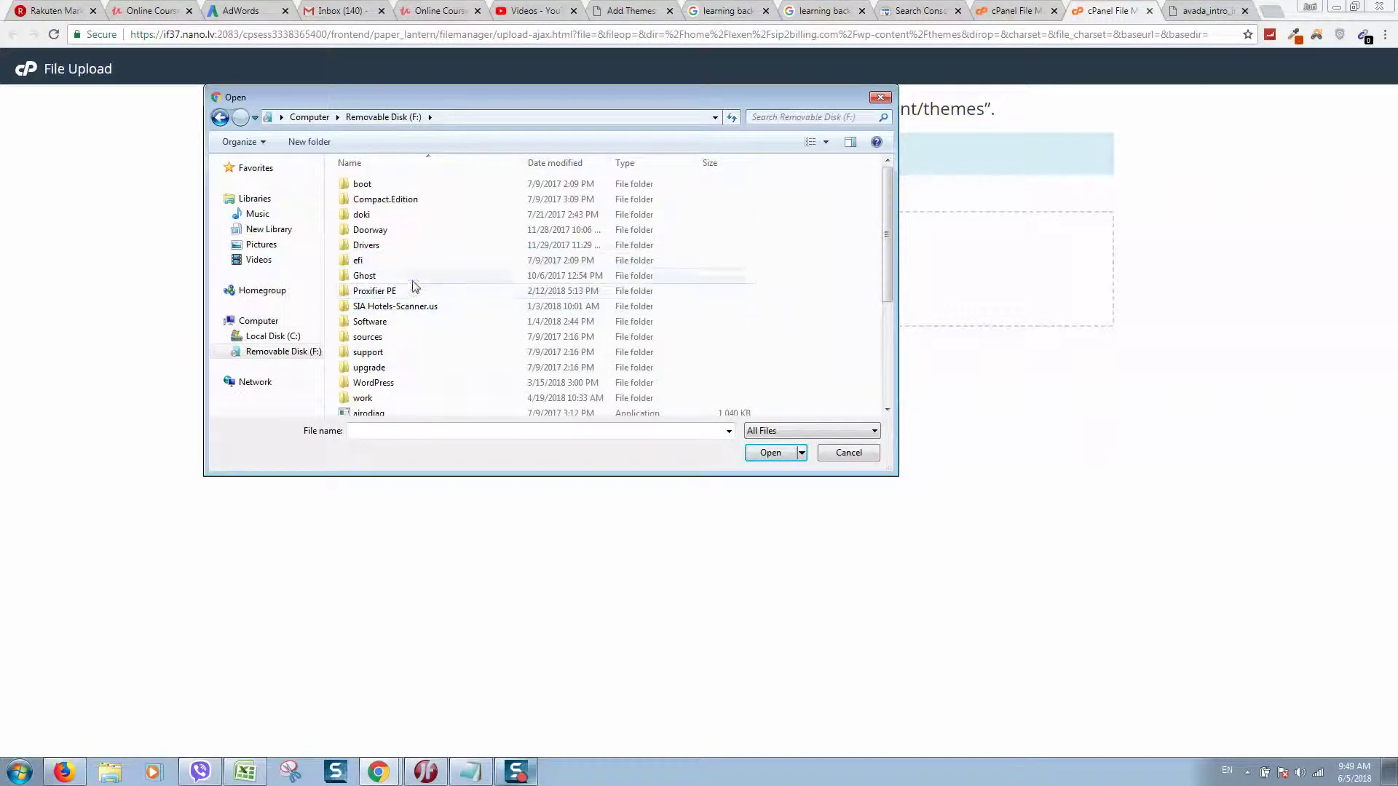
click(414, 357)
click(414, 383)
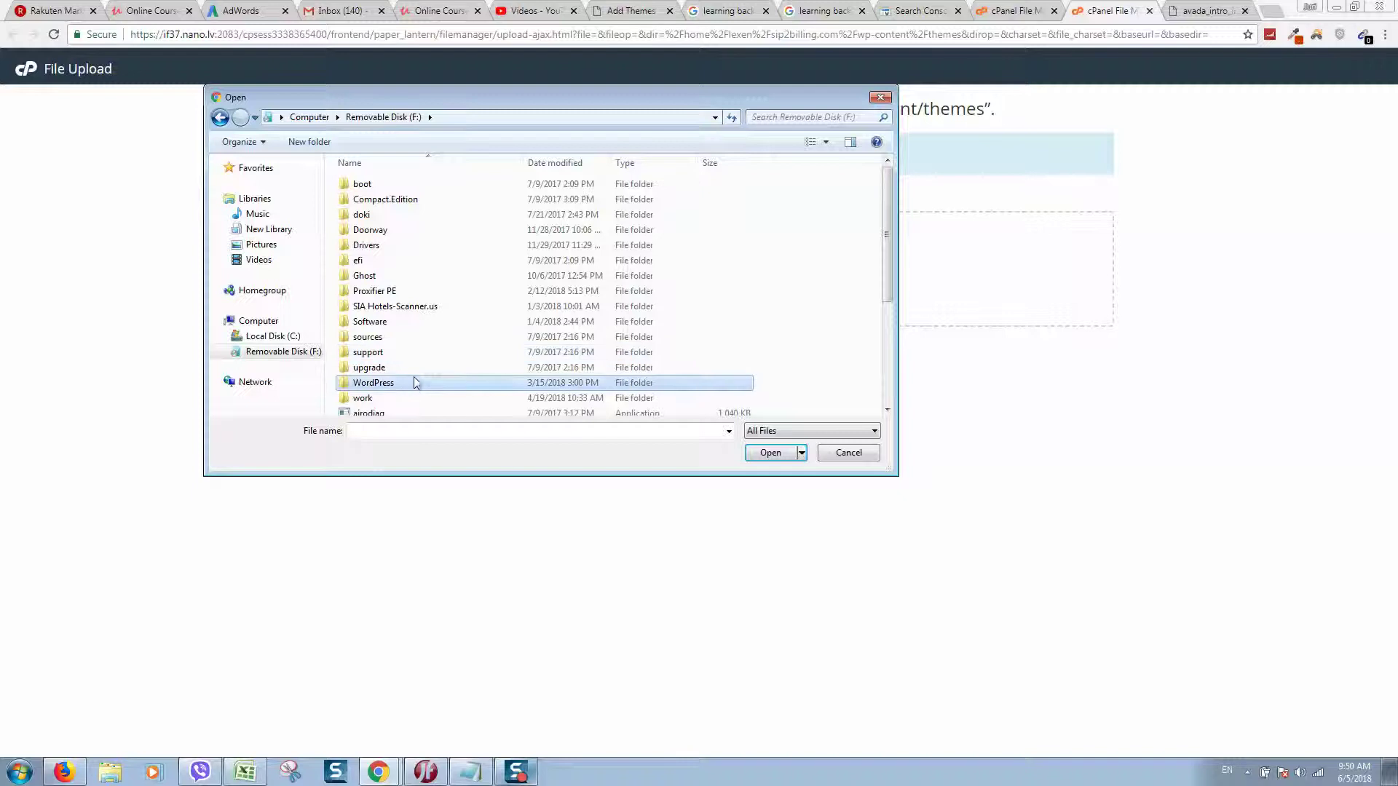
double_click(414, 382)
click(449, 321)
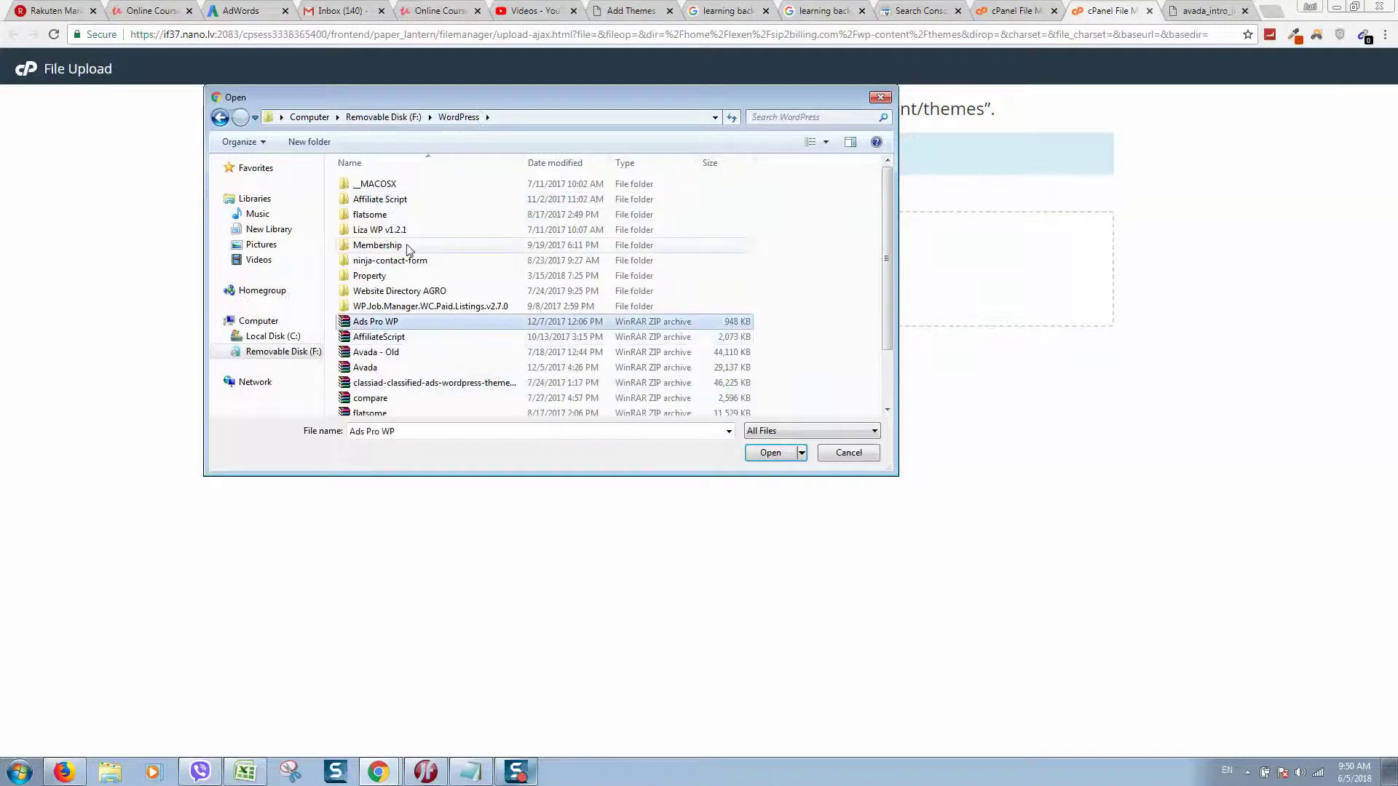
click(437, 337)
click(415, 368)
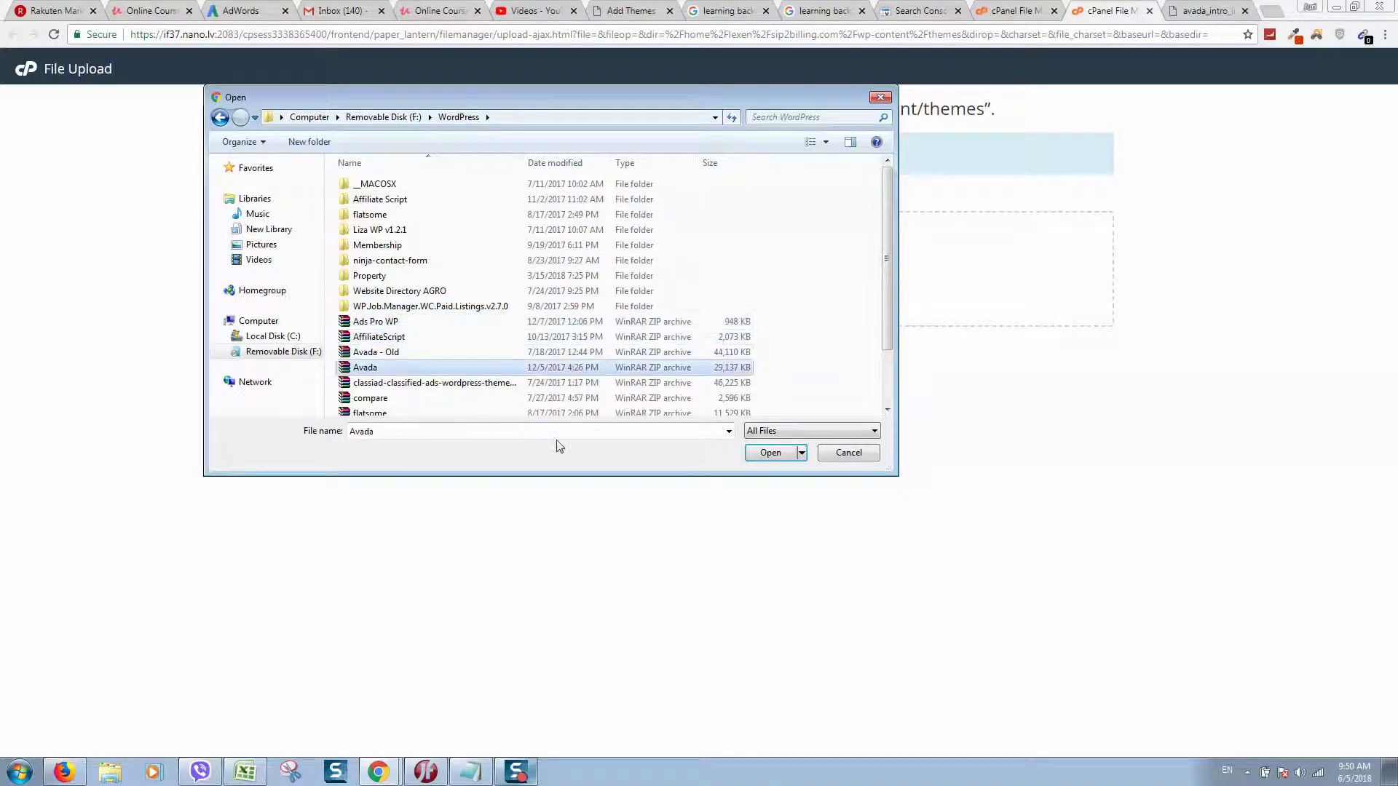
Step: Upload Avada.zip into the themes folder and close the finished upload page
click(768, 453)
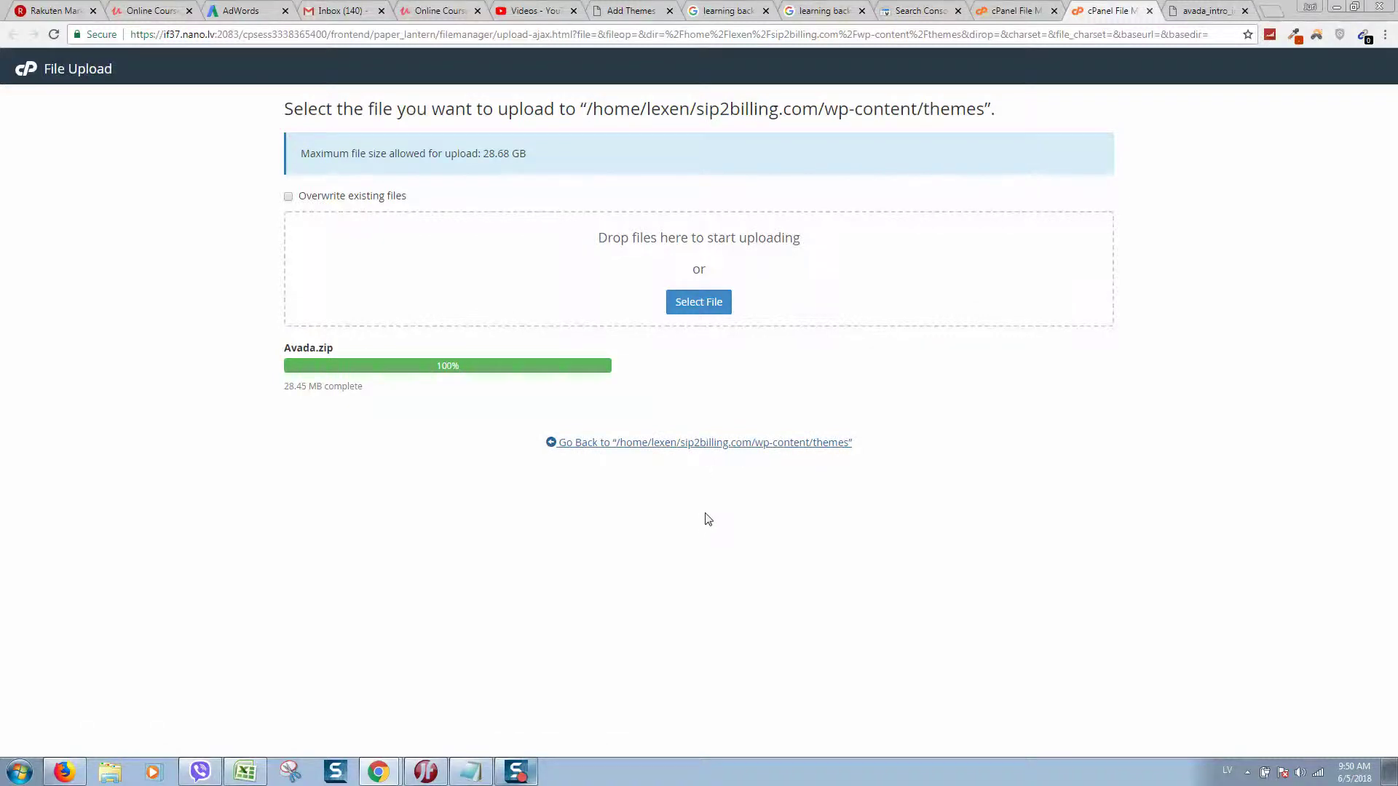
key(ctrl+w)
Step: Rename the existing Avada theme folder to Avada2 via its context menu
click(341, 183)
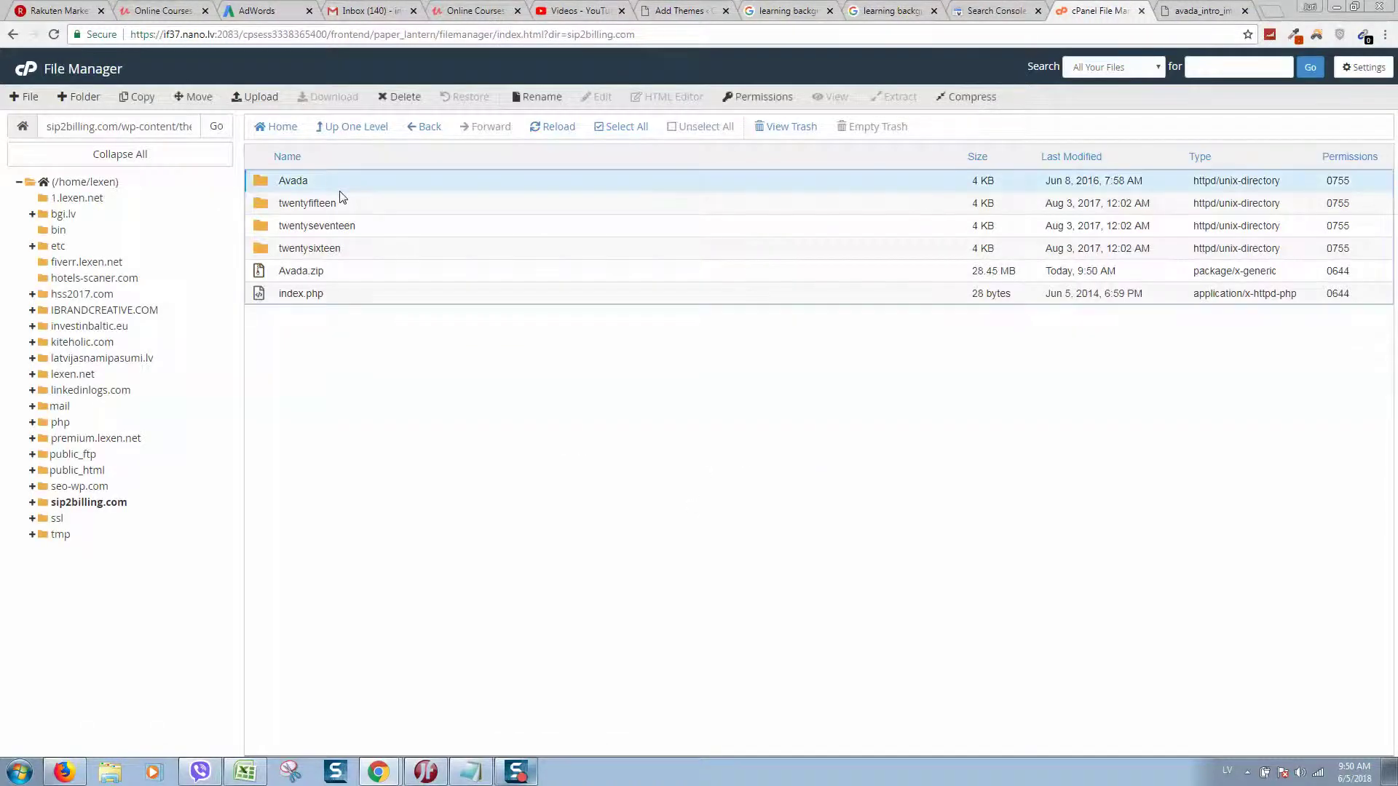
right_click(317, 176)
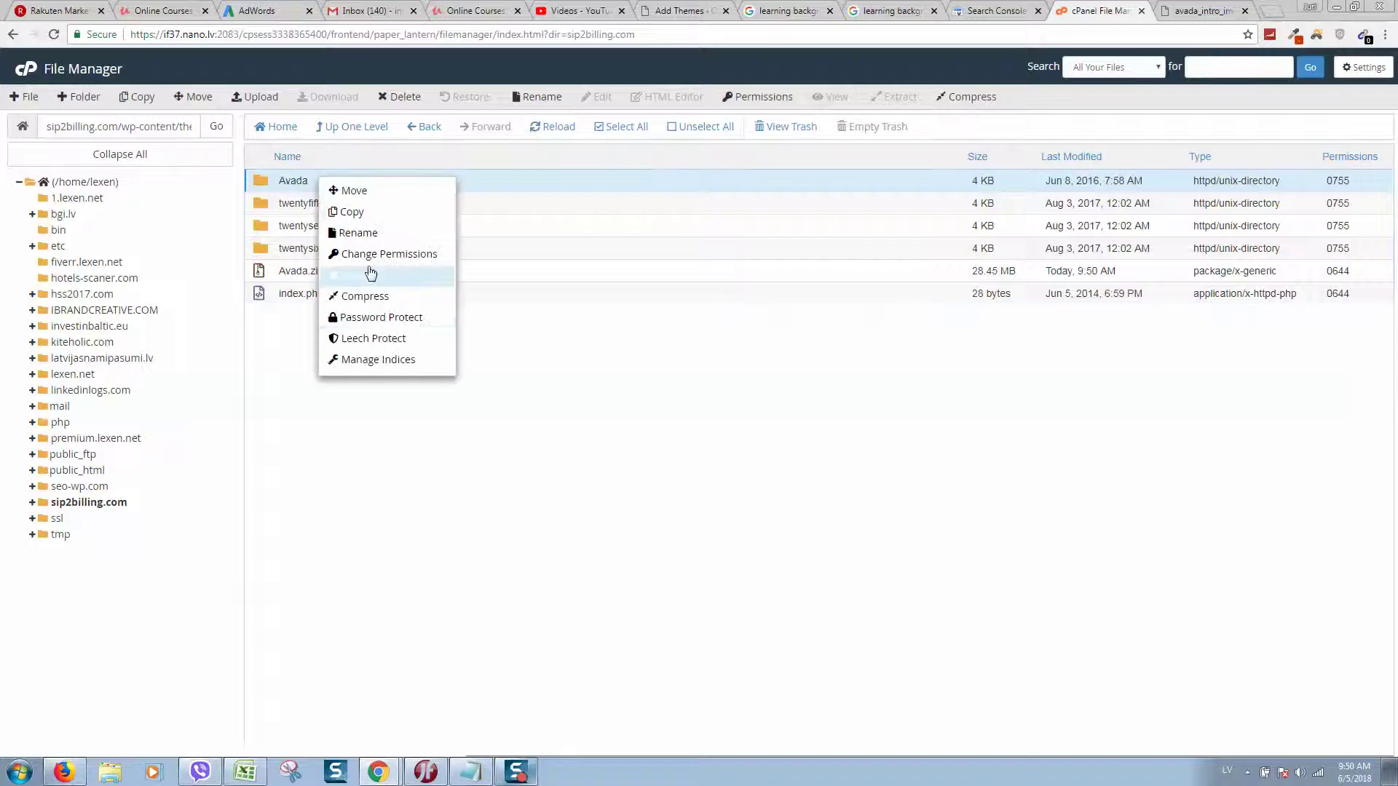
click(377, 230)
text(2)
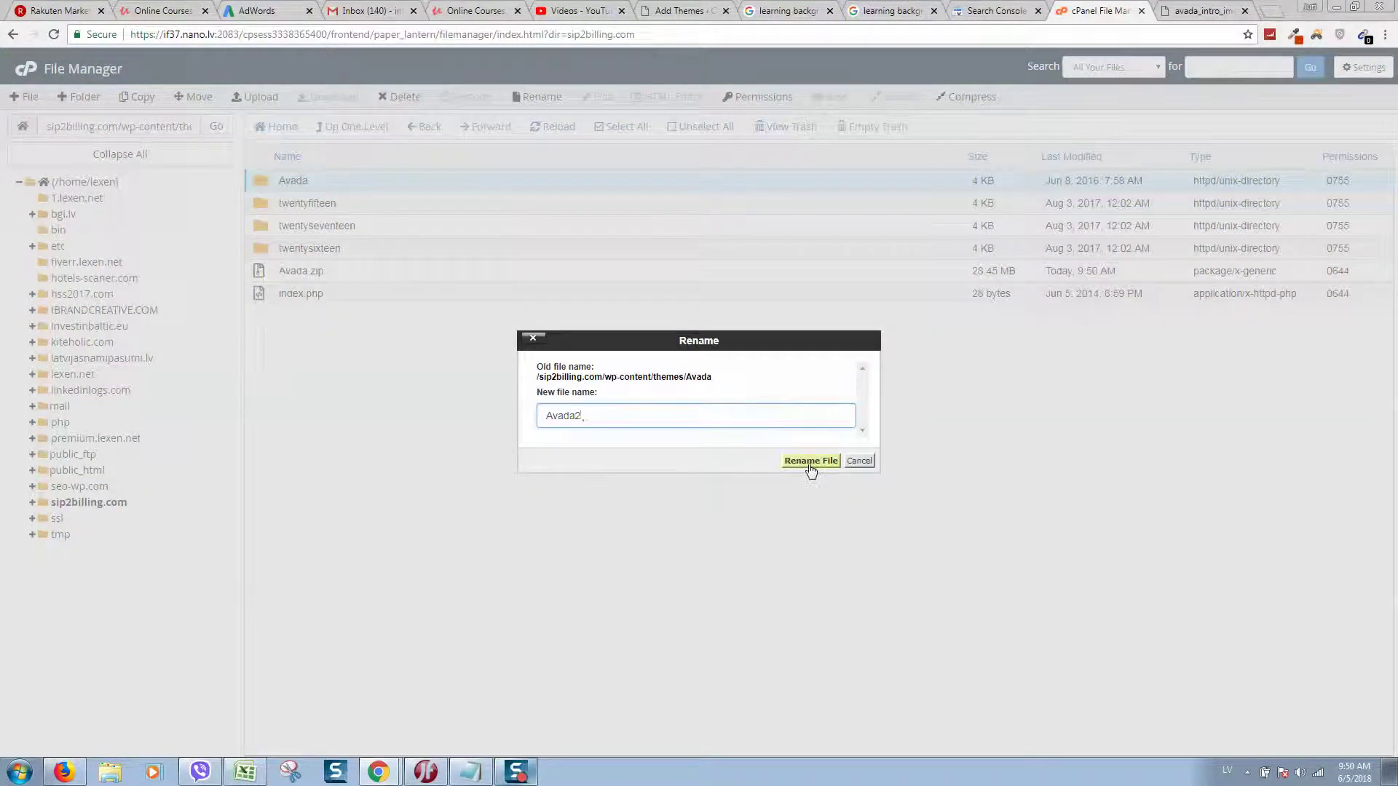
click(811, 461)
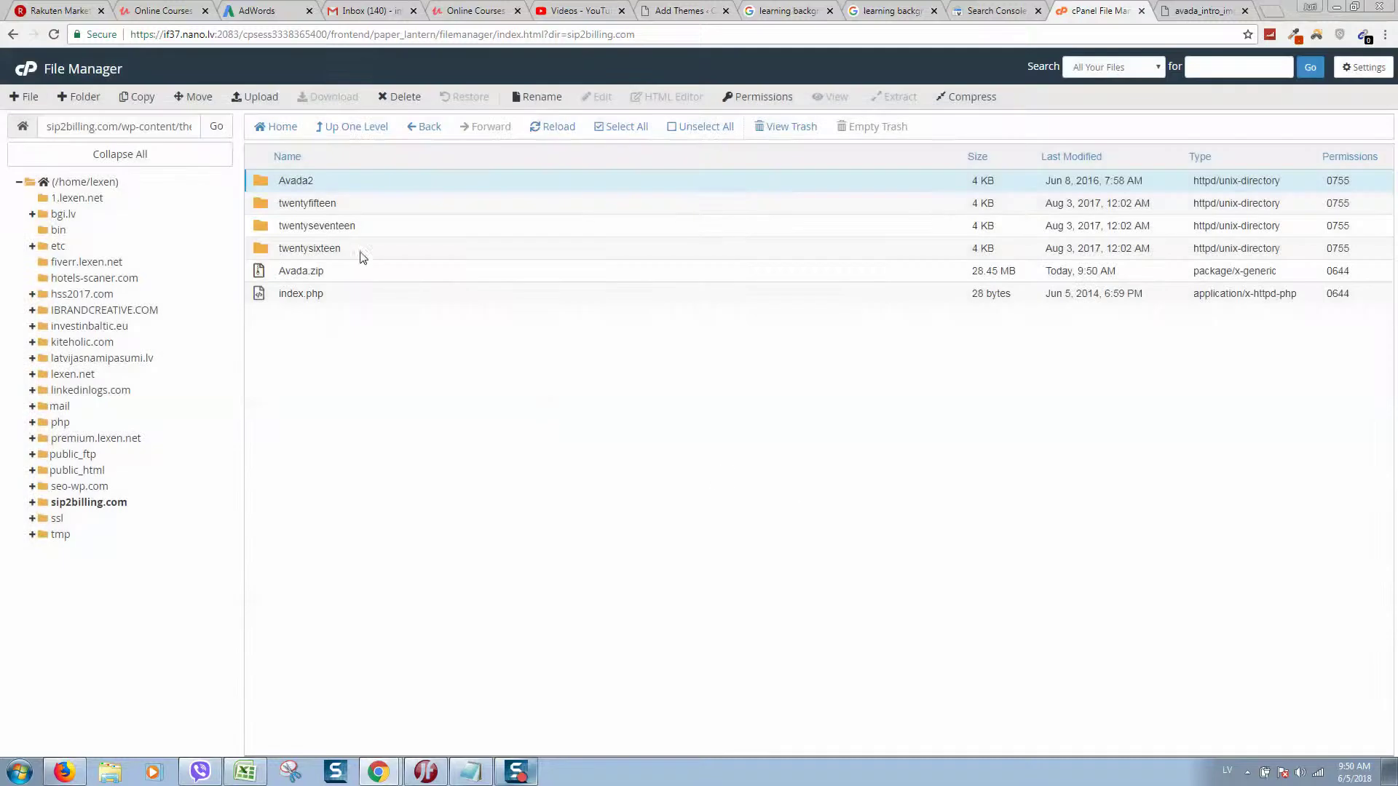
Step: Extract Avada.zip into /sip2billing.com/wp-content/themes and dismiss the extraction results
click(289, 275)
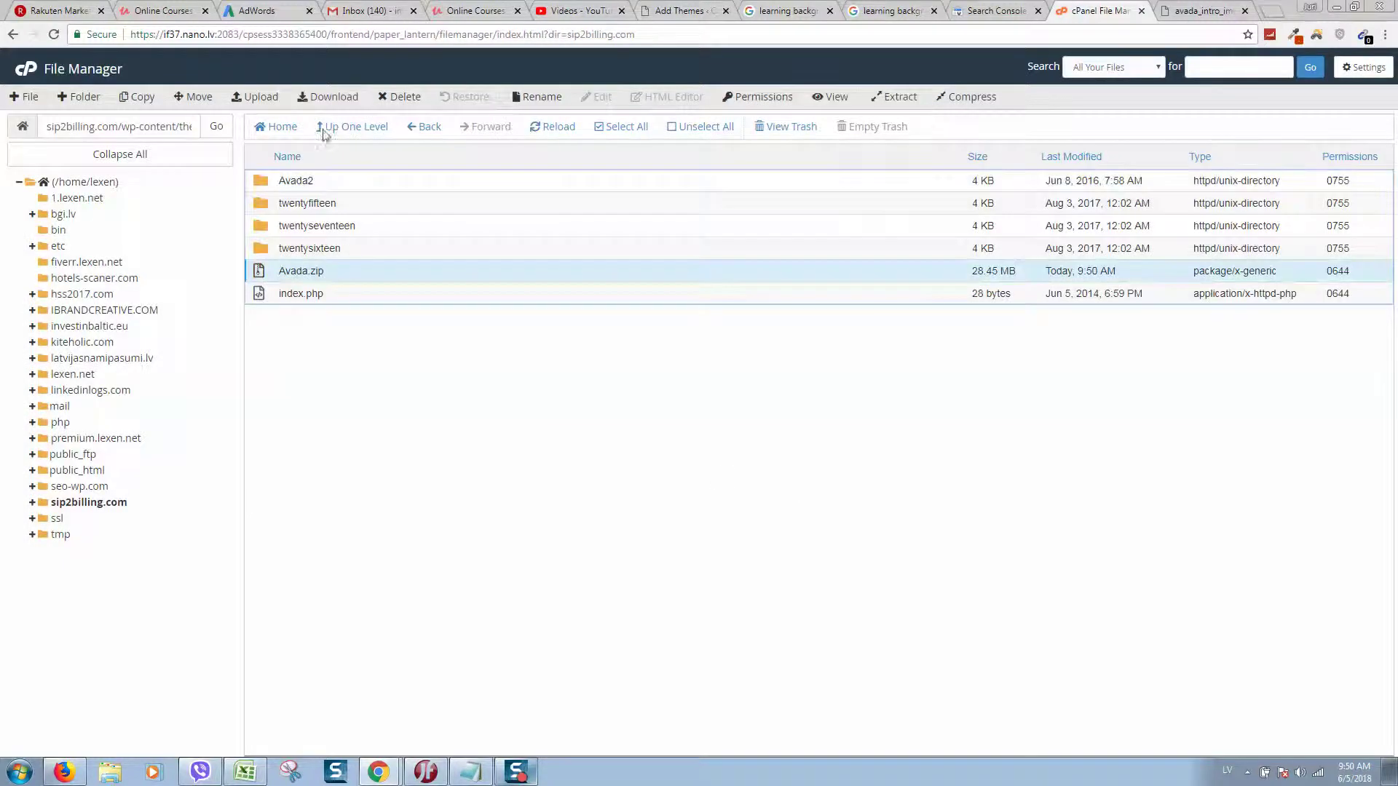
click(900, 99)
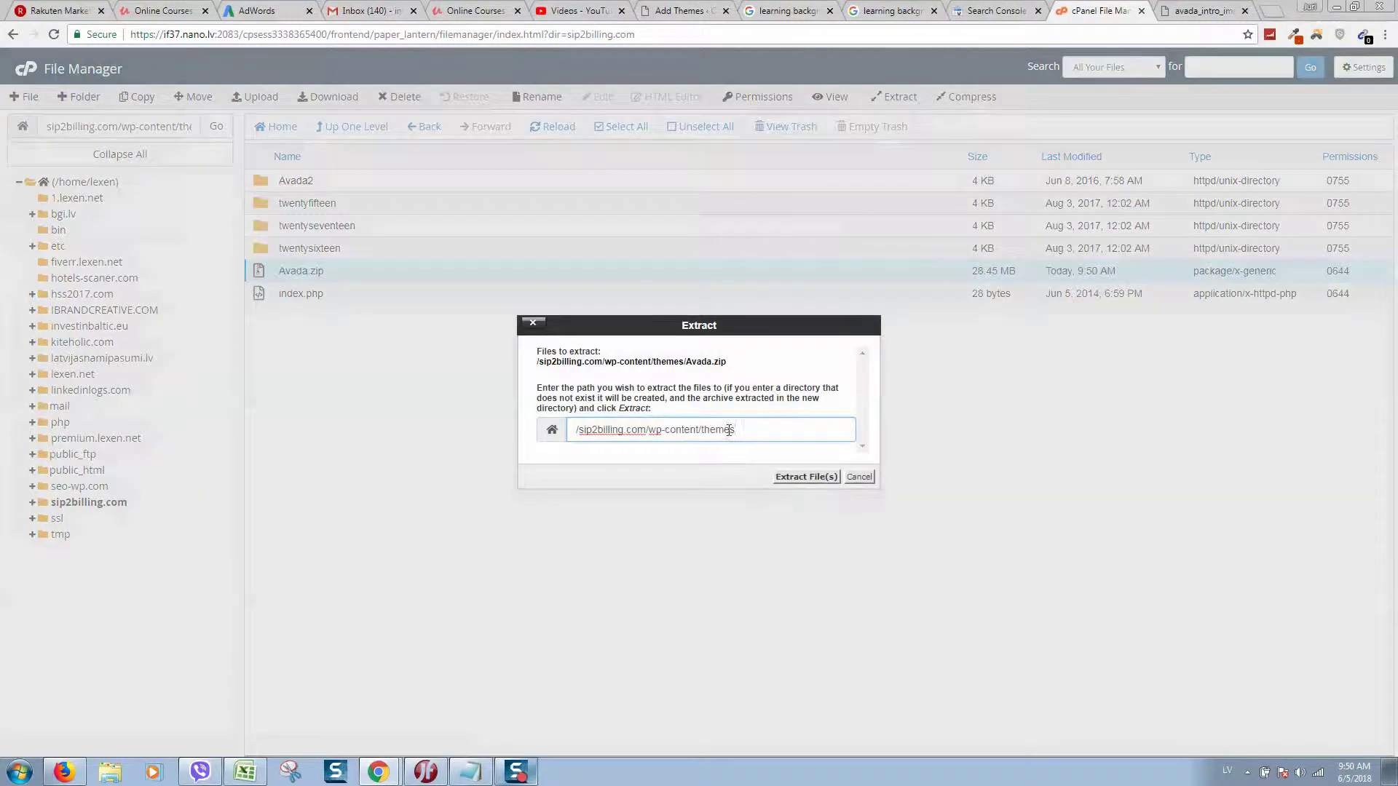
drag(774, 422, 448, 424)
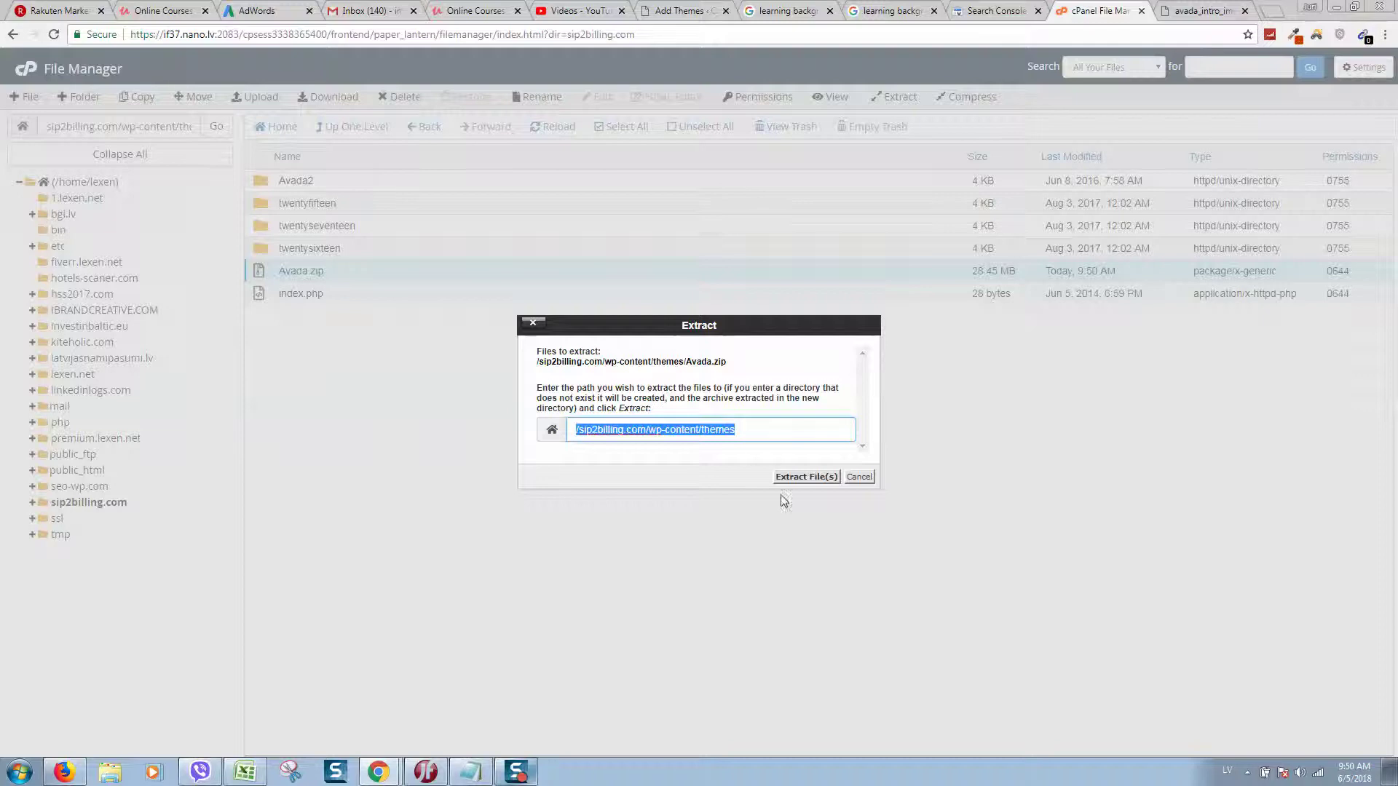
click(806, 478)
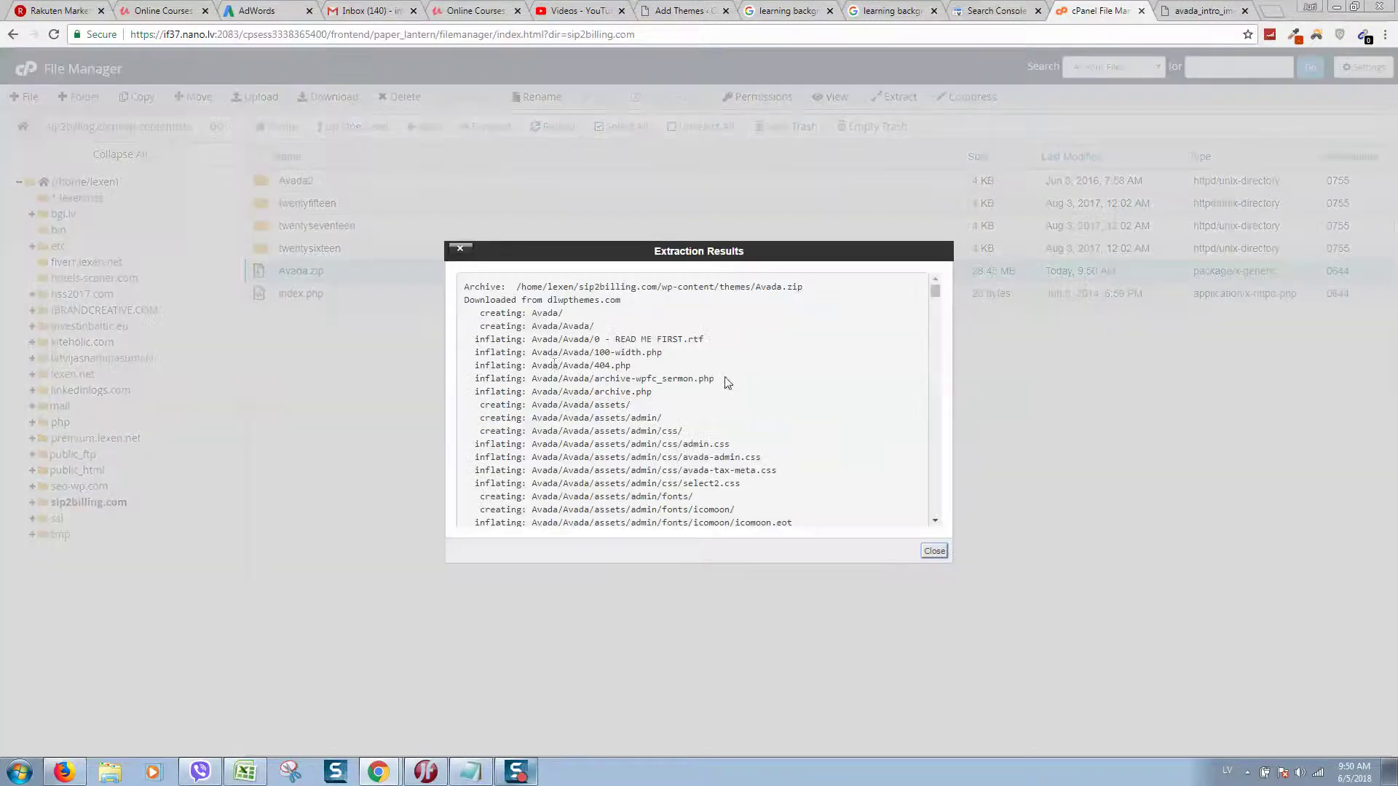
scroll(693, 358, down, 2)
scroll(692, 358, down, 5)
scroll(692, 358, down, 5)
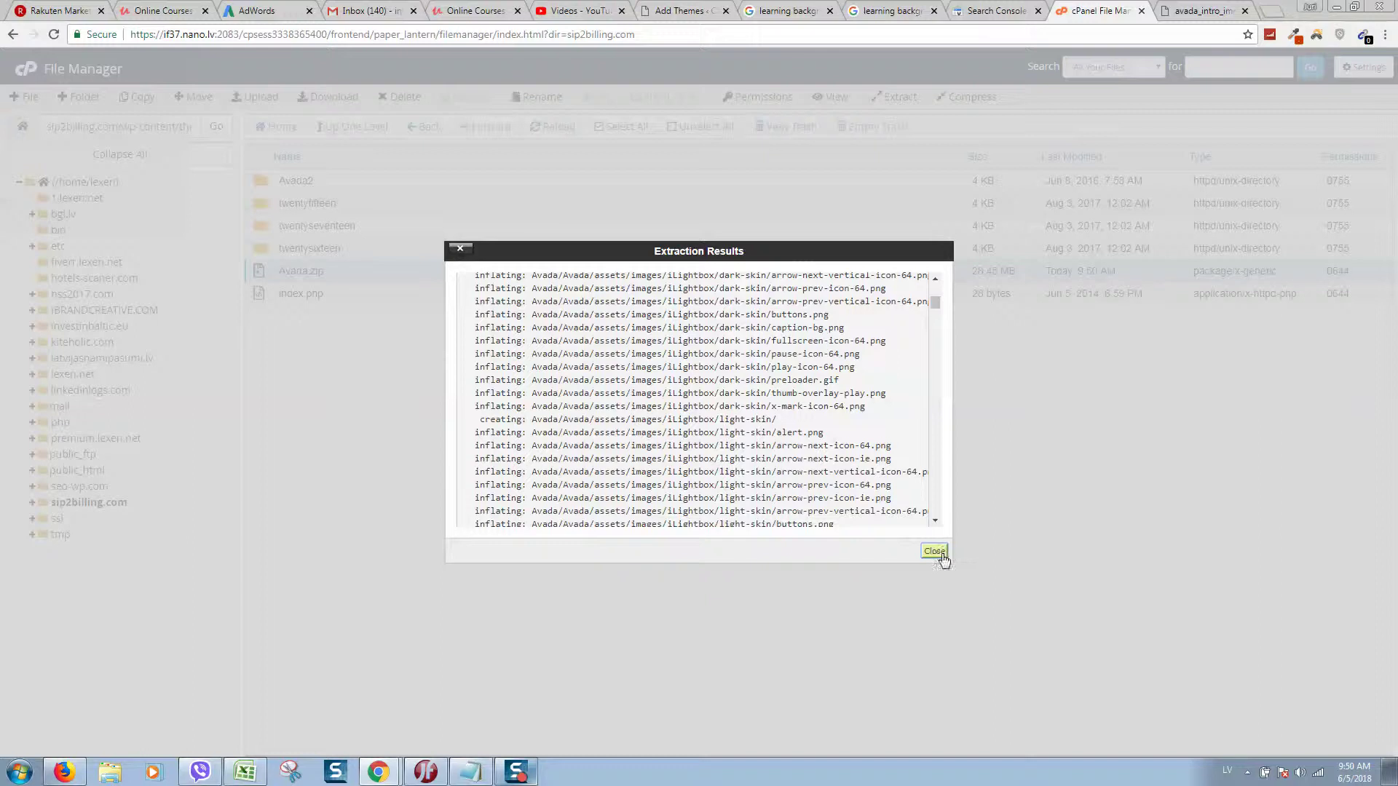
click(936, 553)
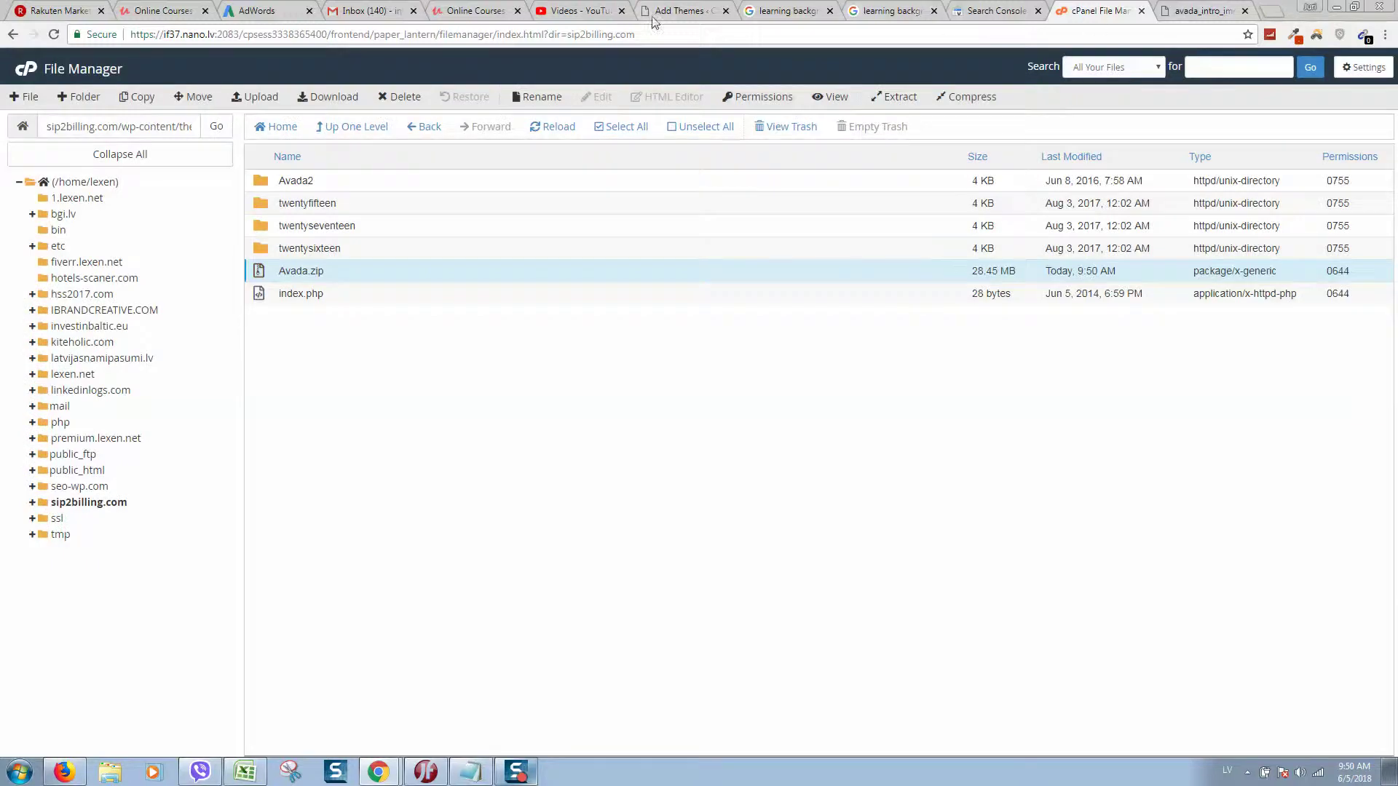
click(683, 11)
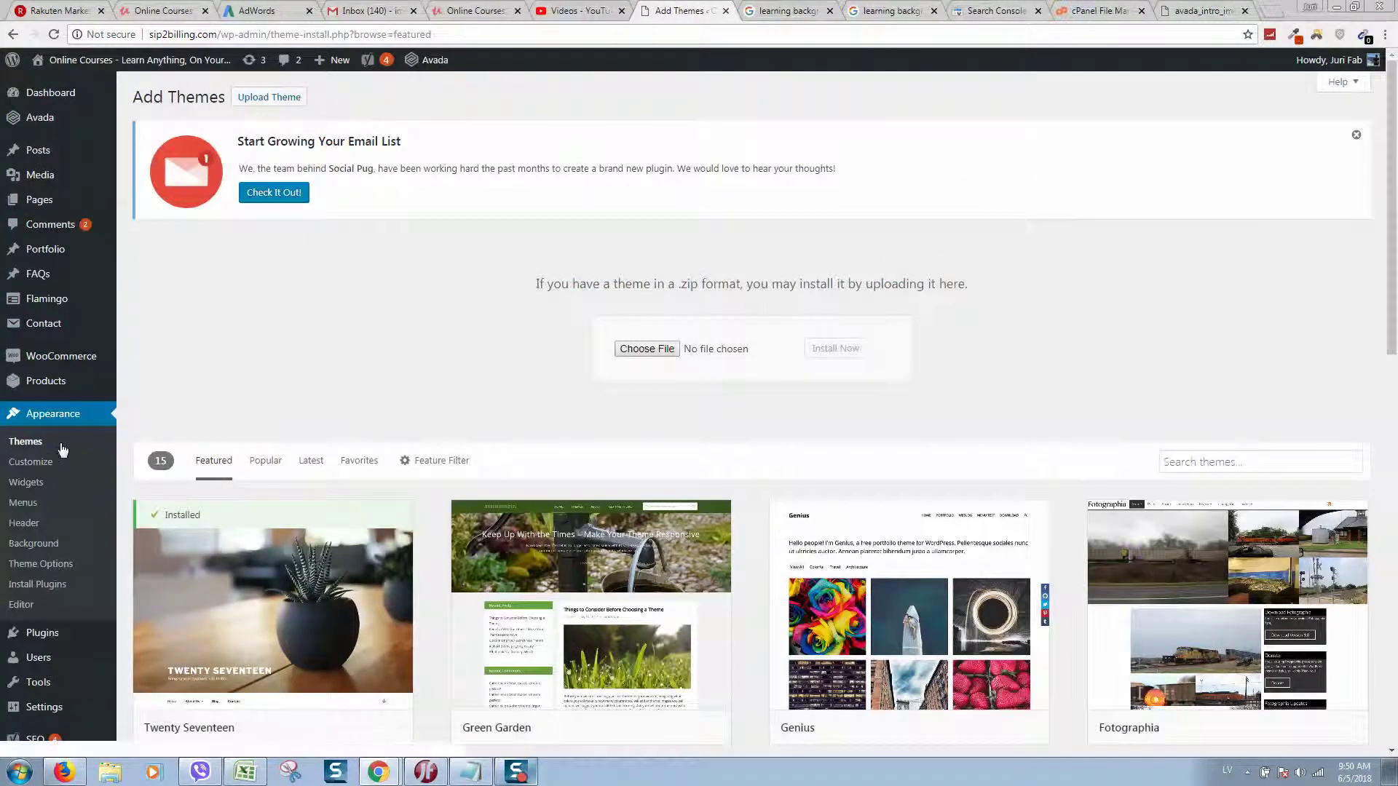
Step: Open the new Avada theme's details, confirm Version 5.3, and activate it
click(19, 451)
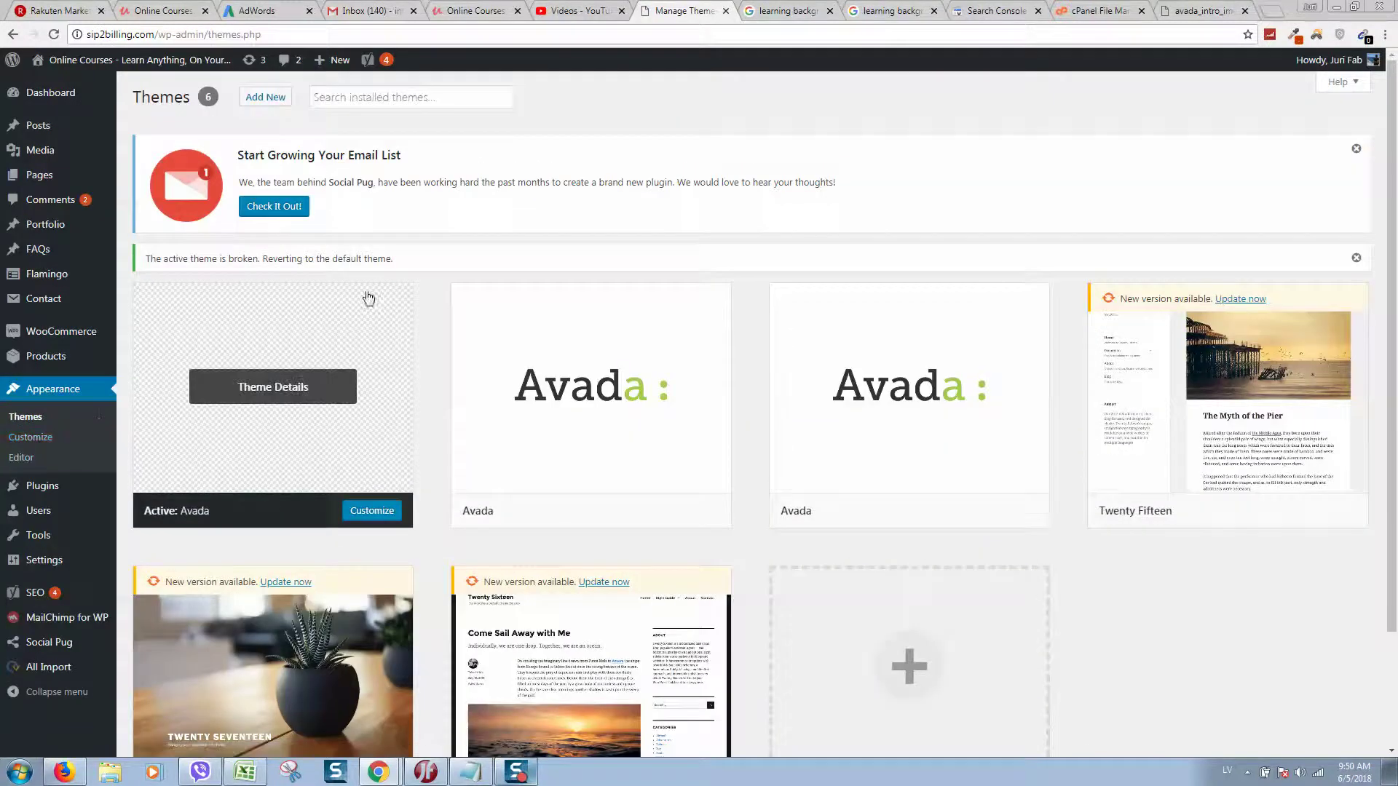
scroll(315, 265, down, 1)
mouse_move(591, 262)
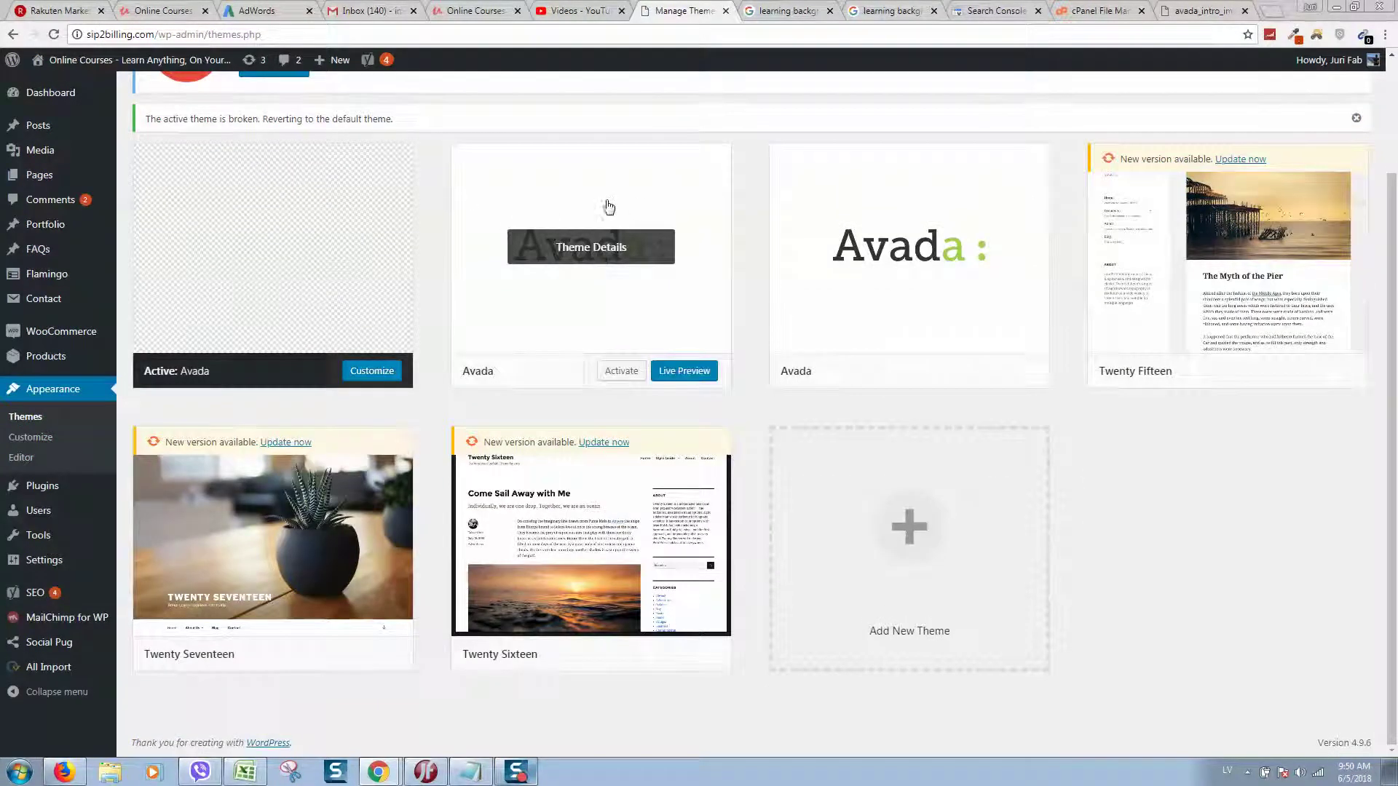
scroll(620, 263, up, 1)
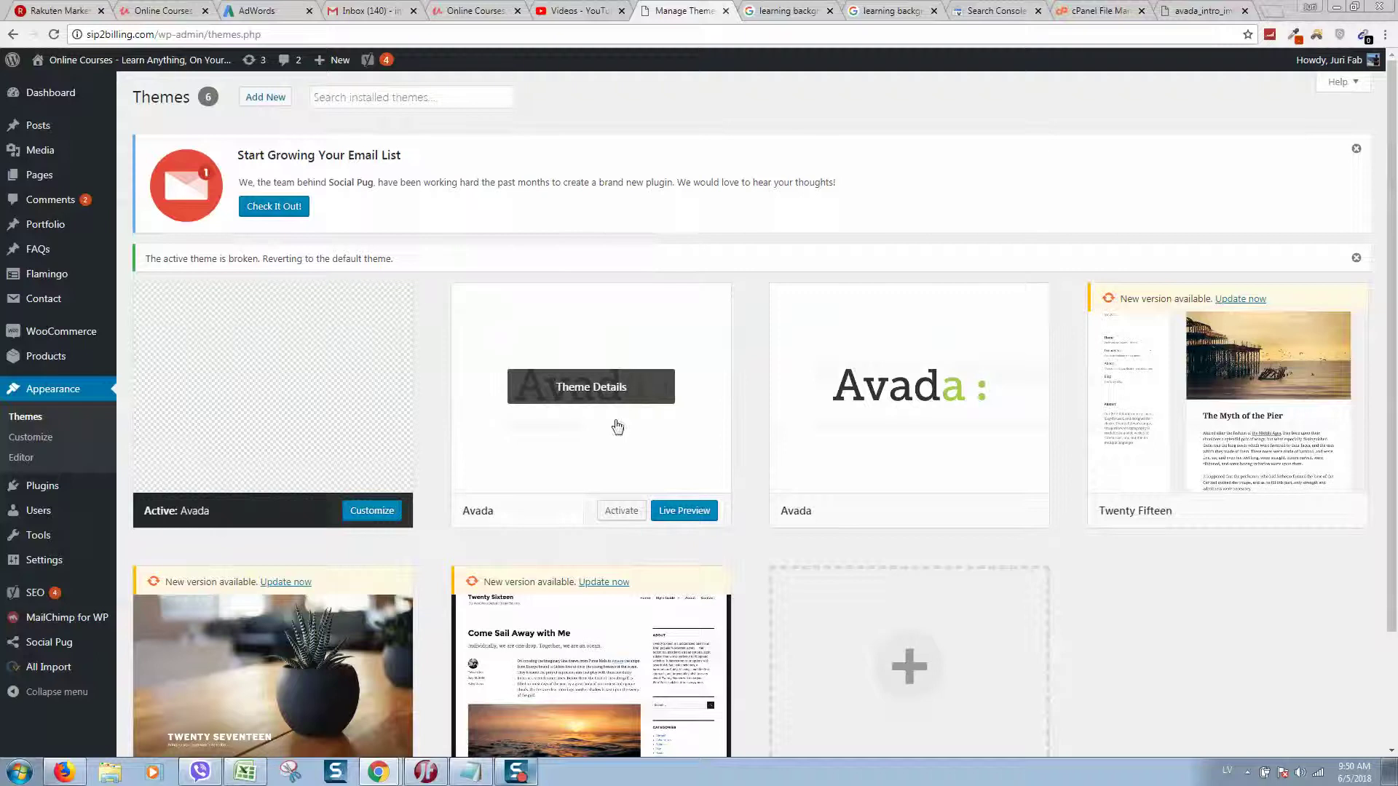
click(609, 462)
drag(921, 199, 989, 201)
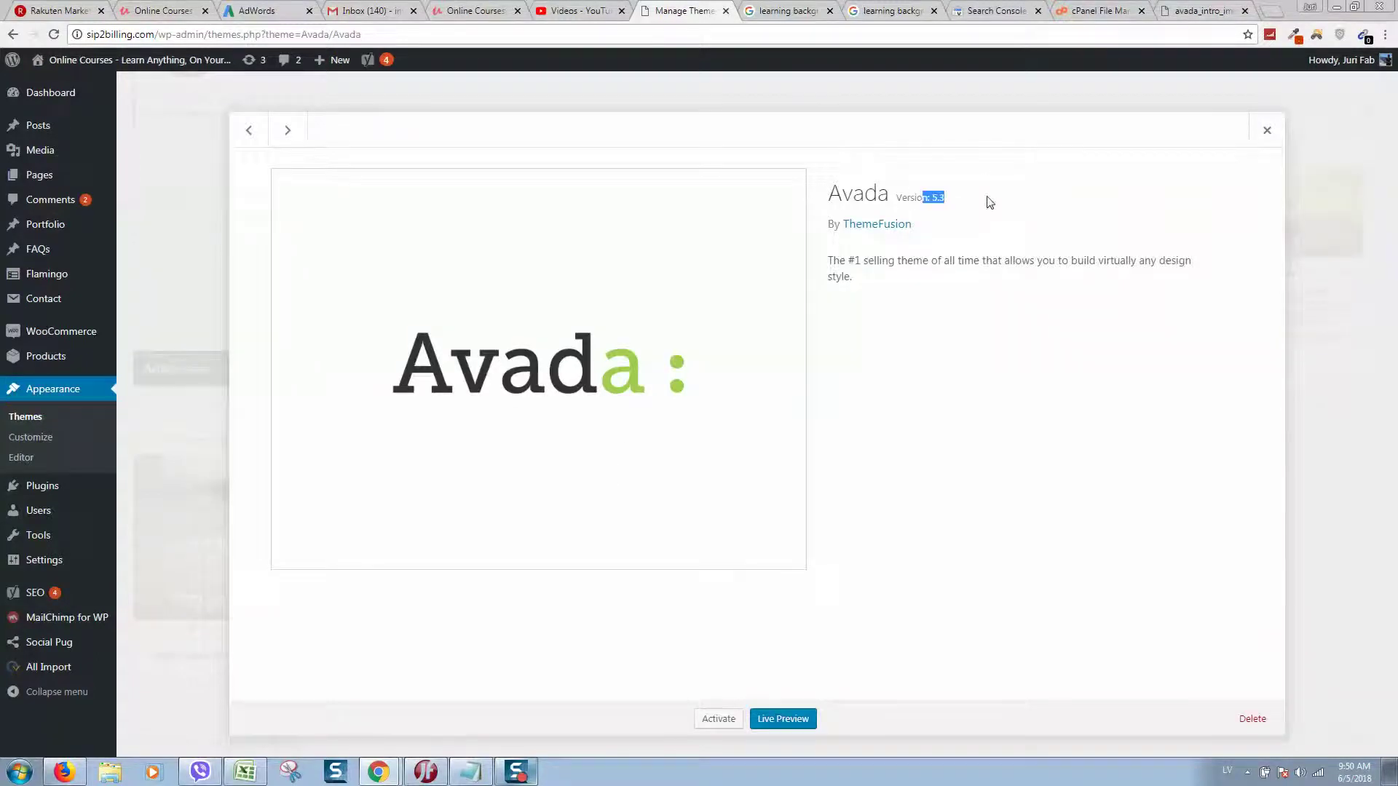
click(718, 720)
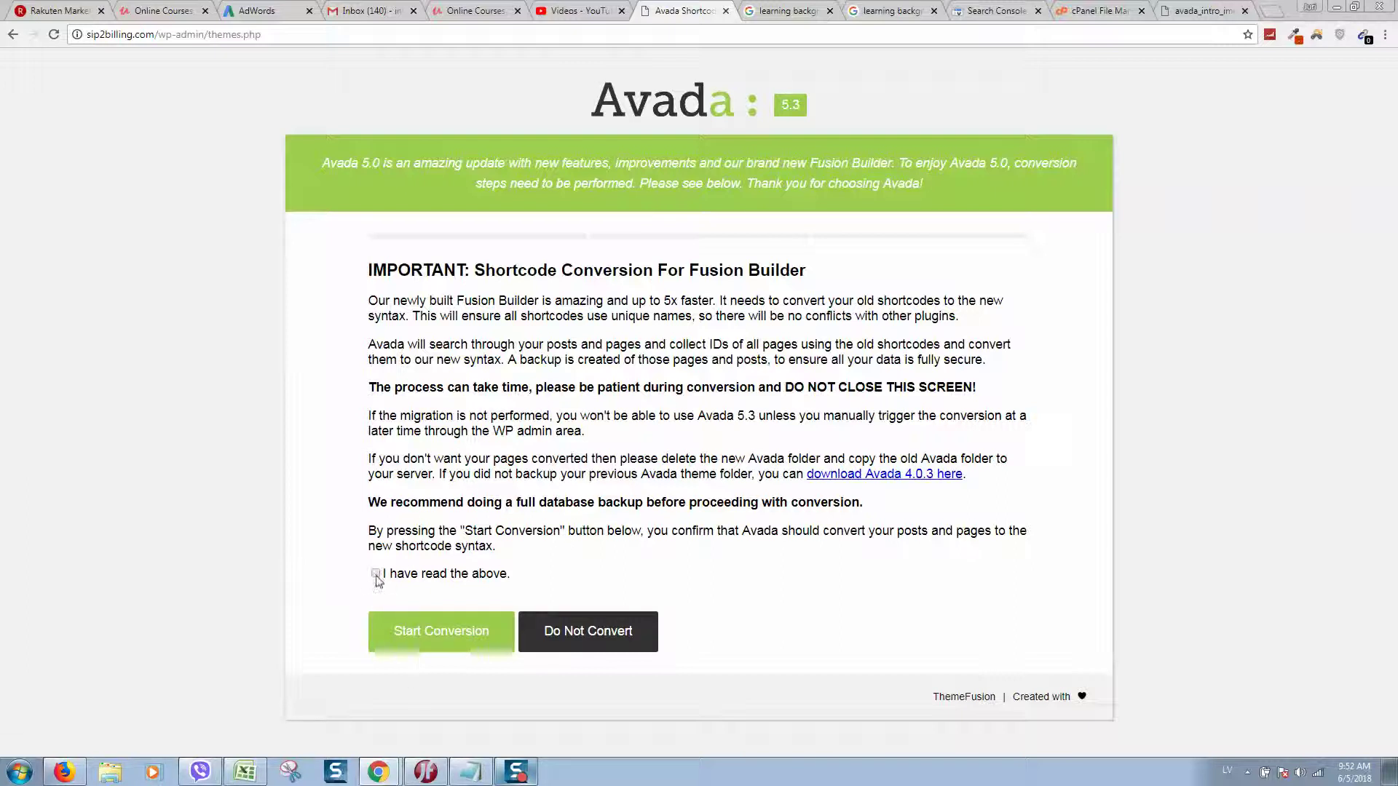
Step: Acknowledge the notice, start the shortcode conversion, move its tab to the end and return to cPanel
click(376, 578)
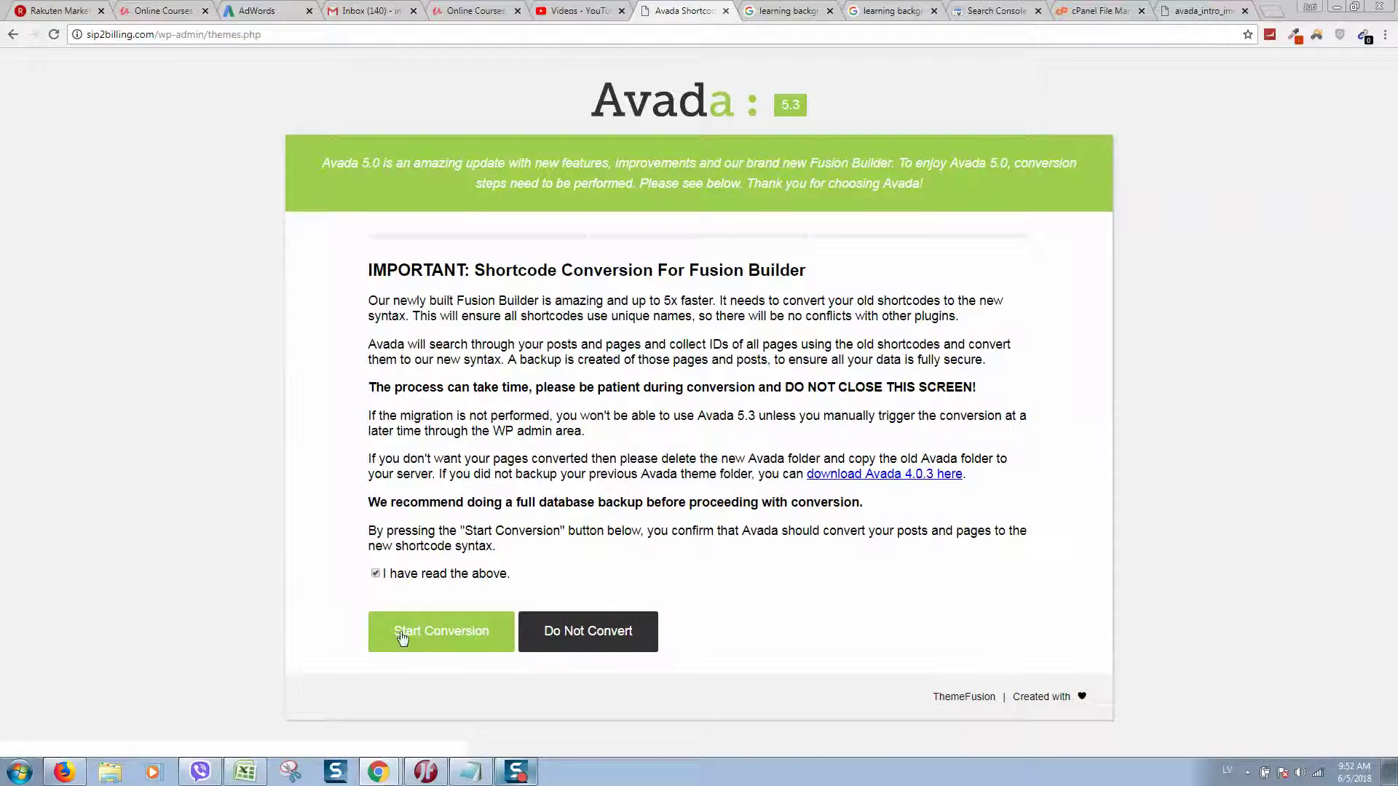
click(437, 644)
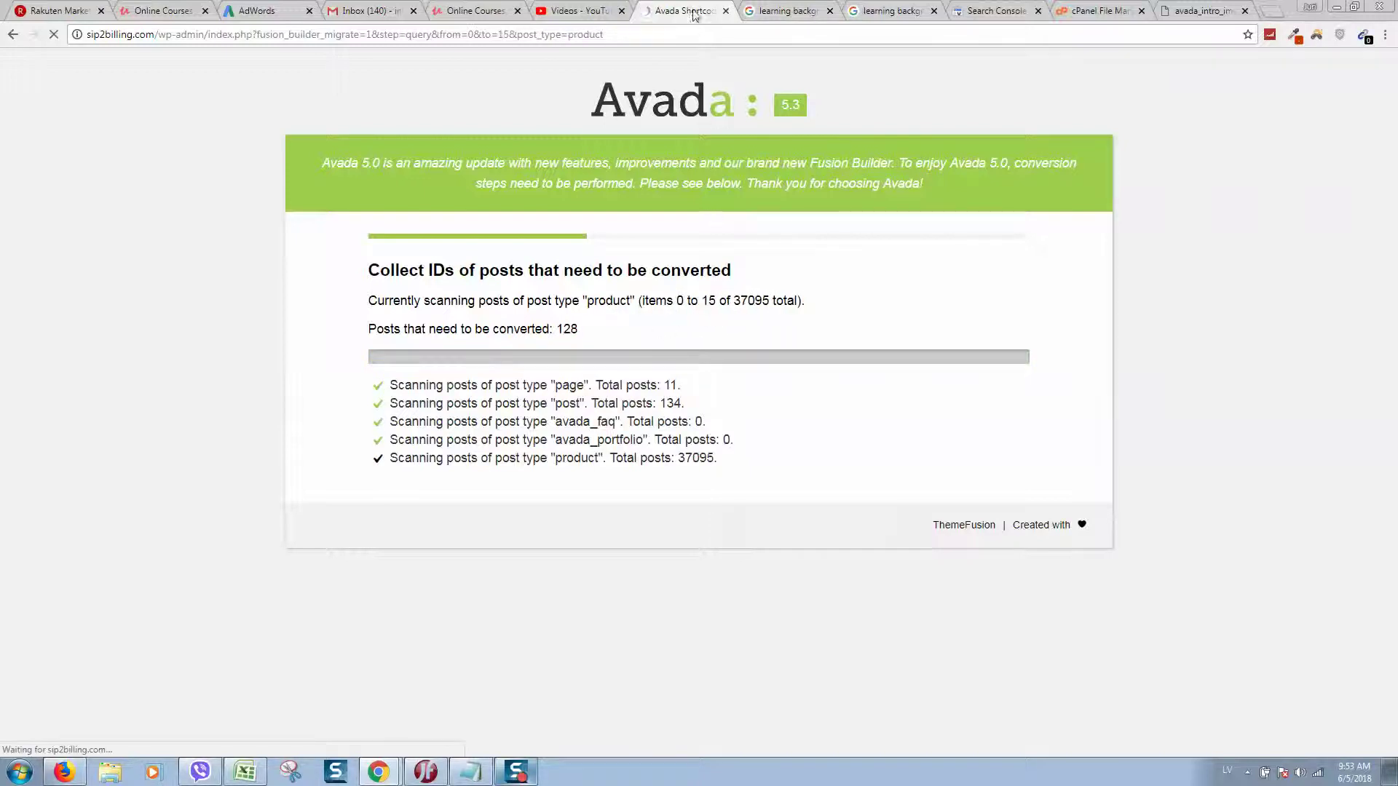
drag(683, 12, 1190, 22)
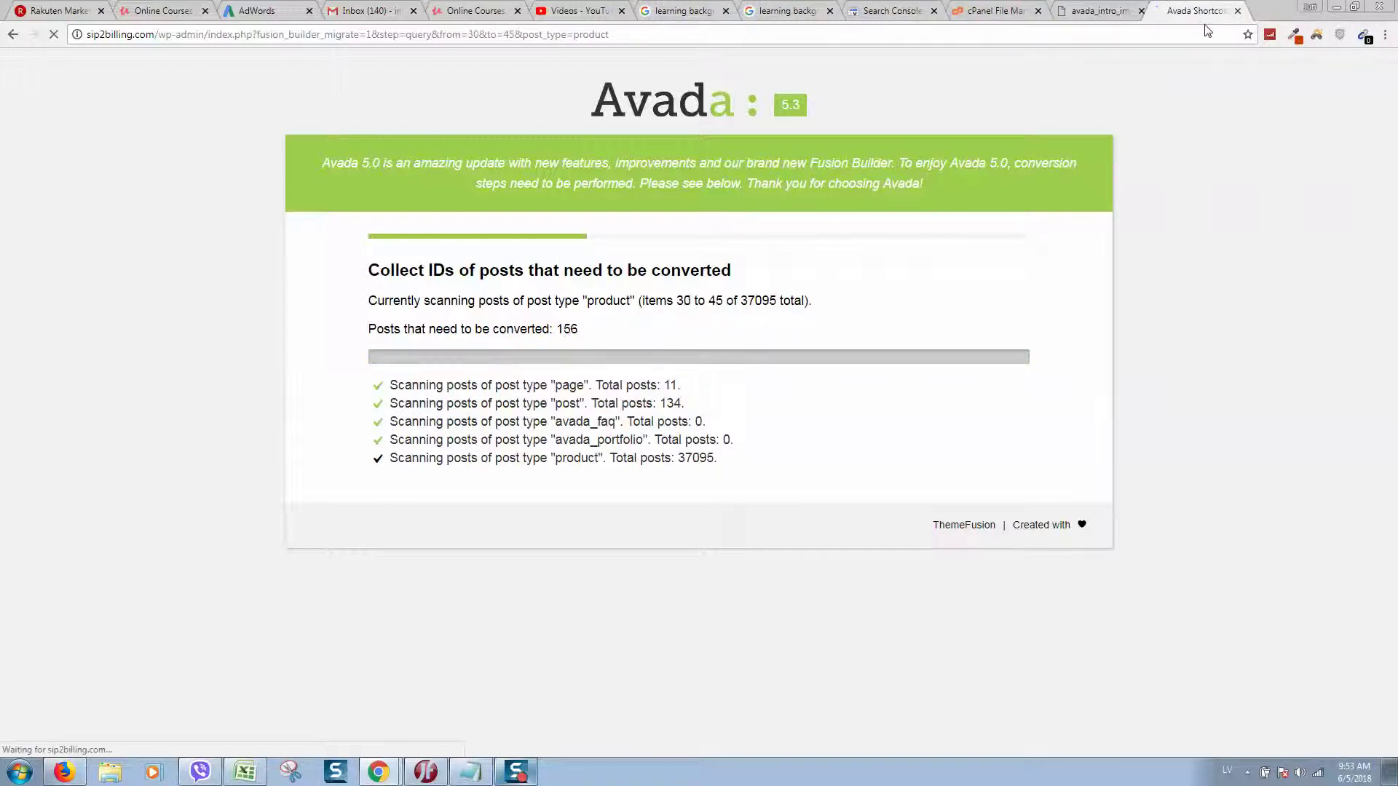
click(979, 13)
click(37, 70)
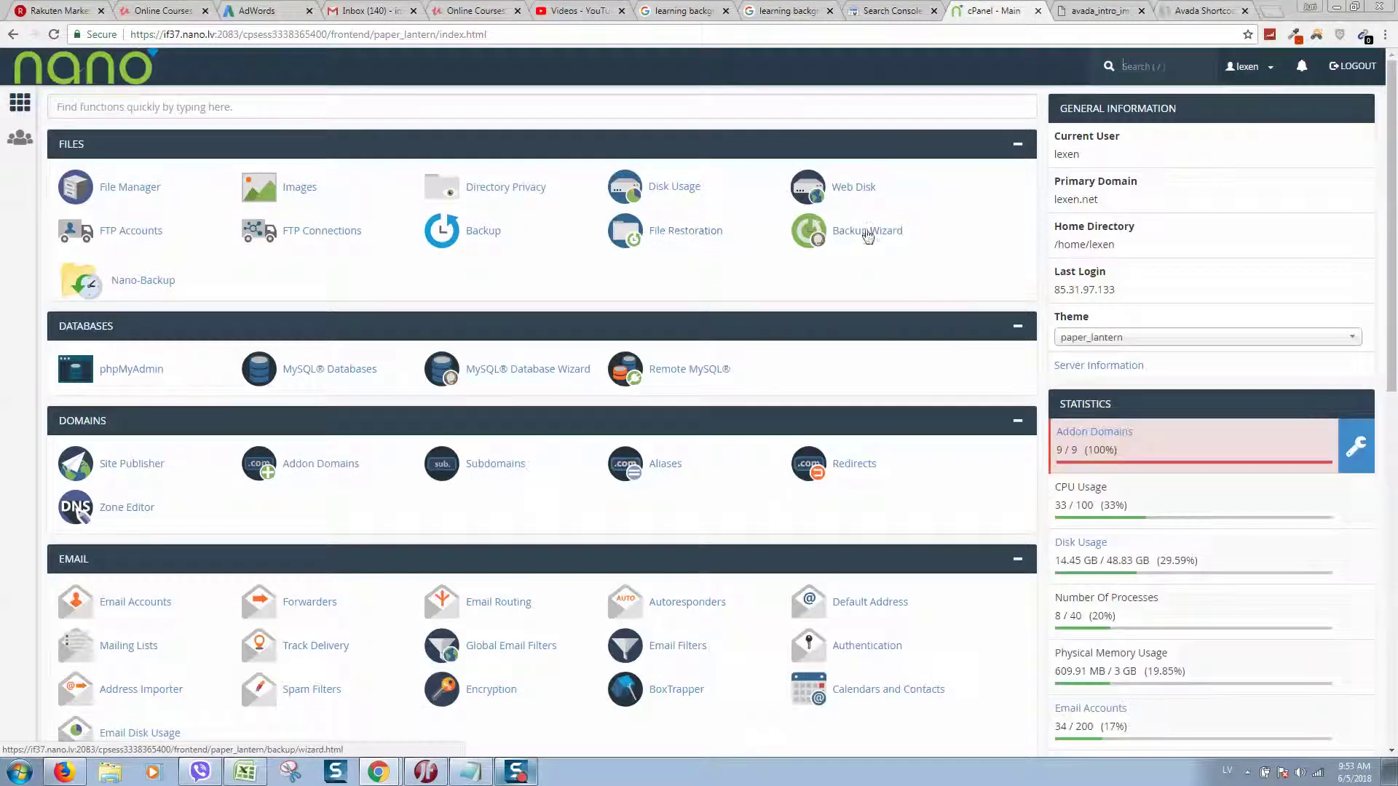
click(863, 234)
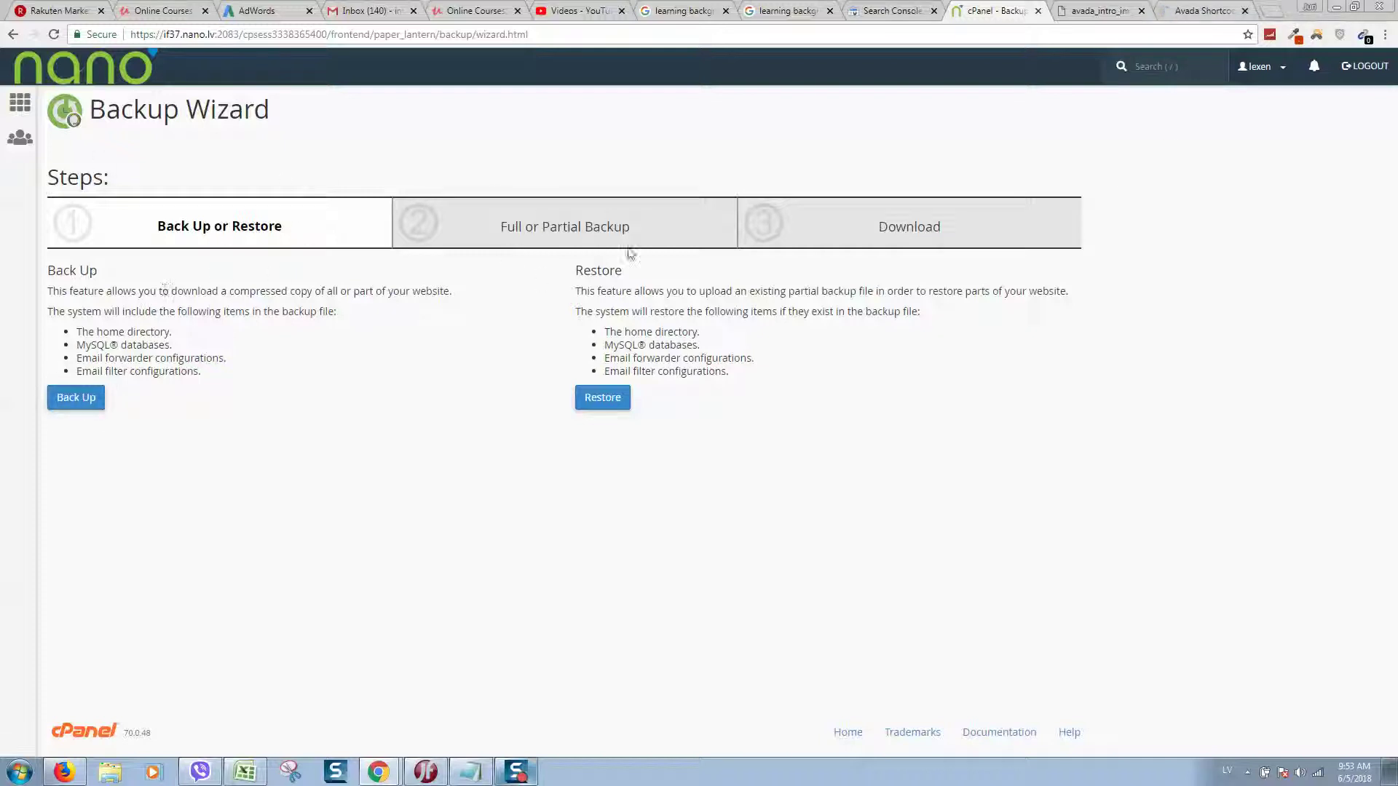
click(60, 401)
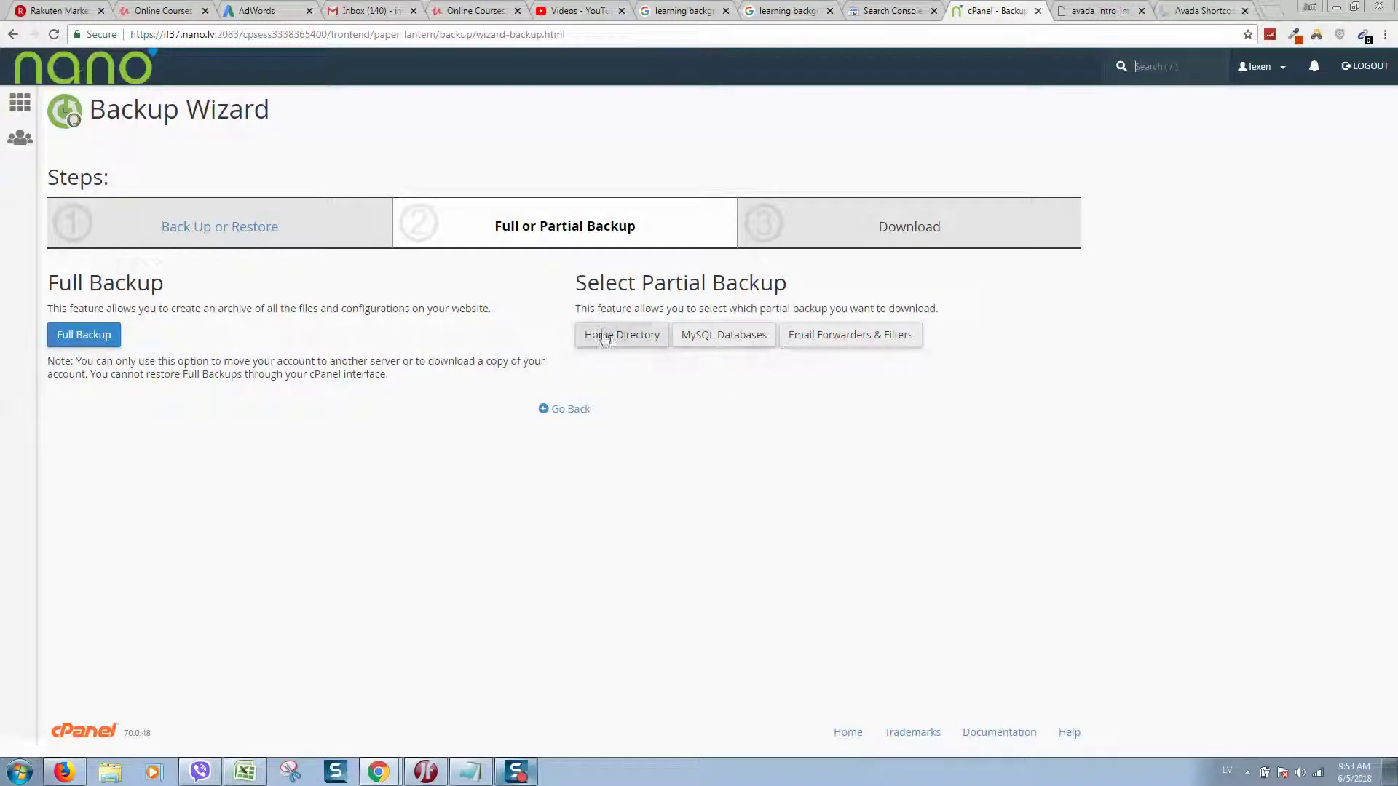
click(736, 345)
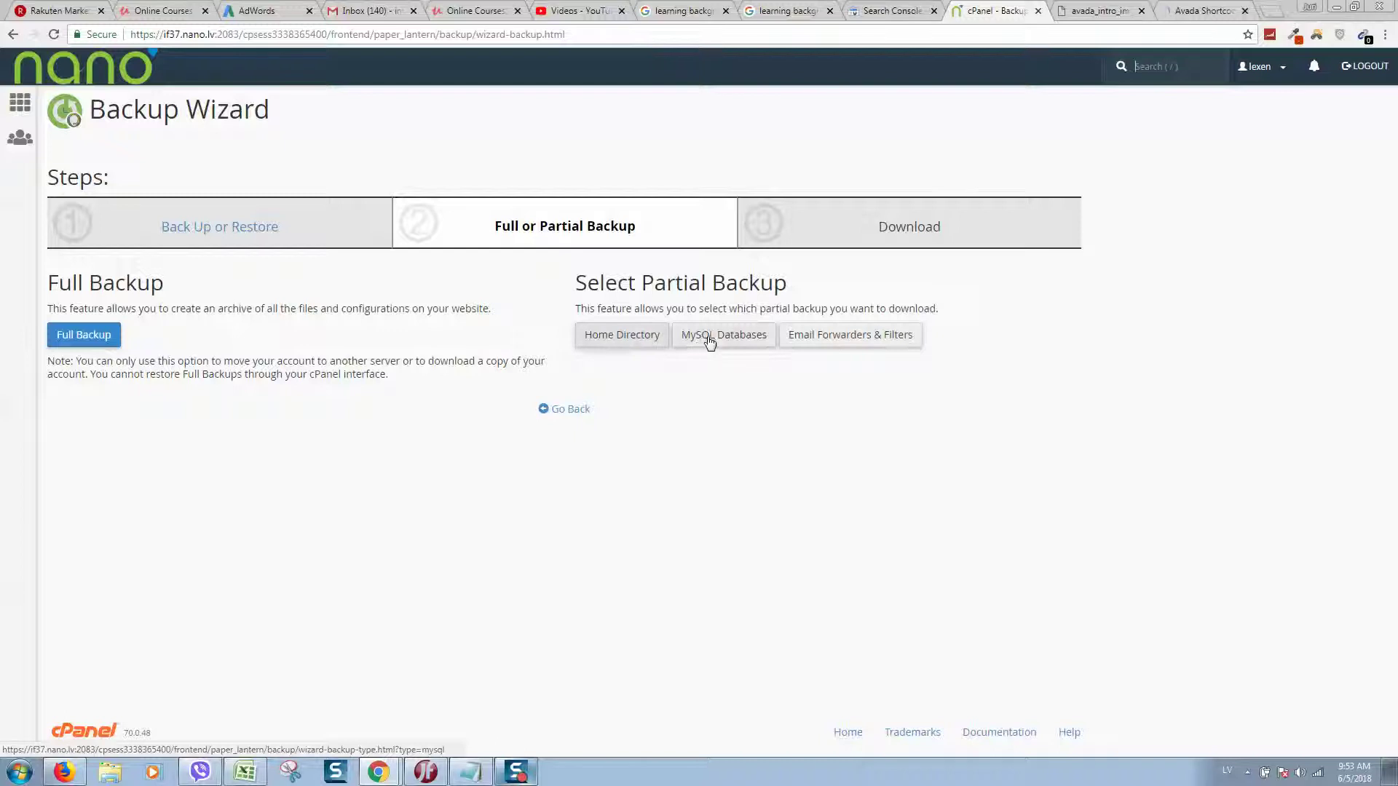
click(79, 68)
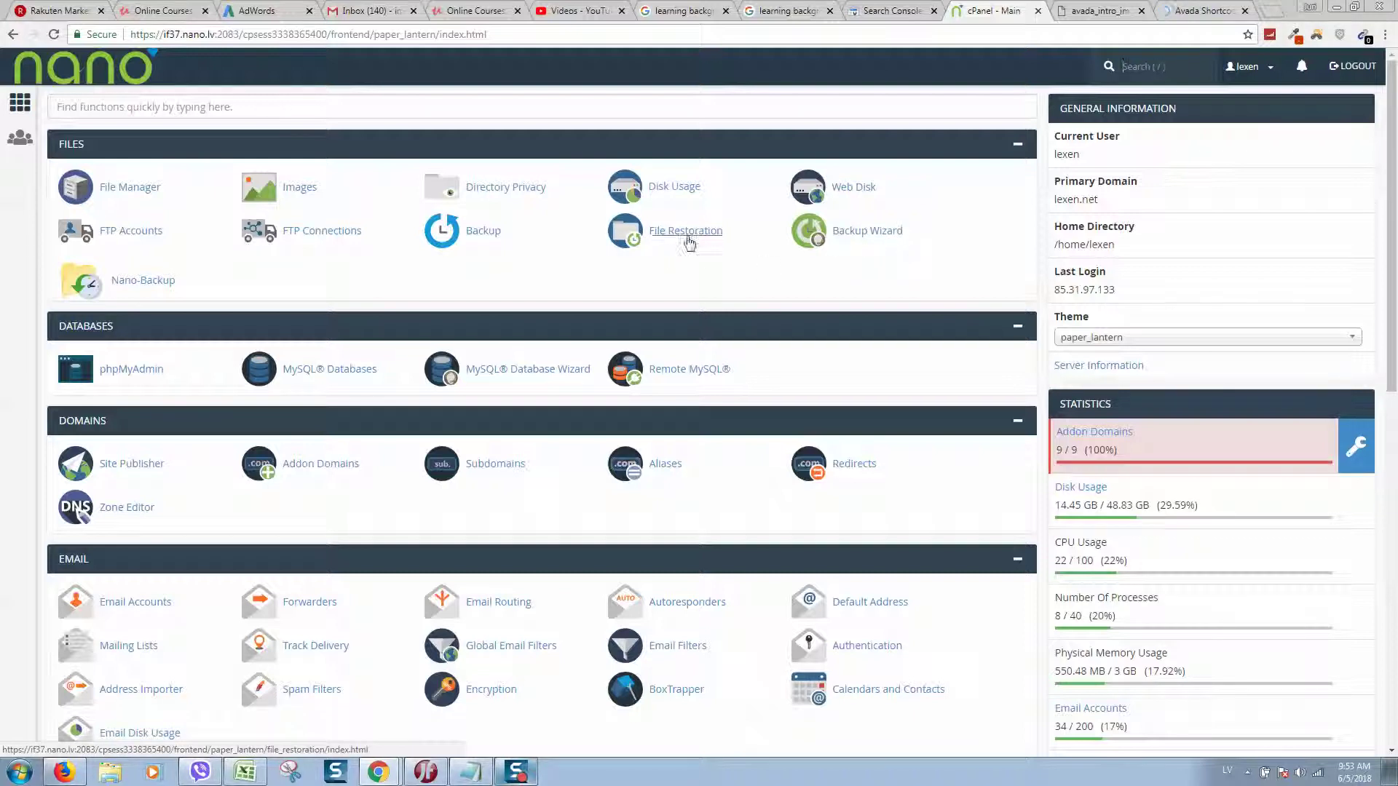
click(1201, 11)
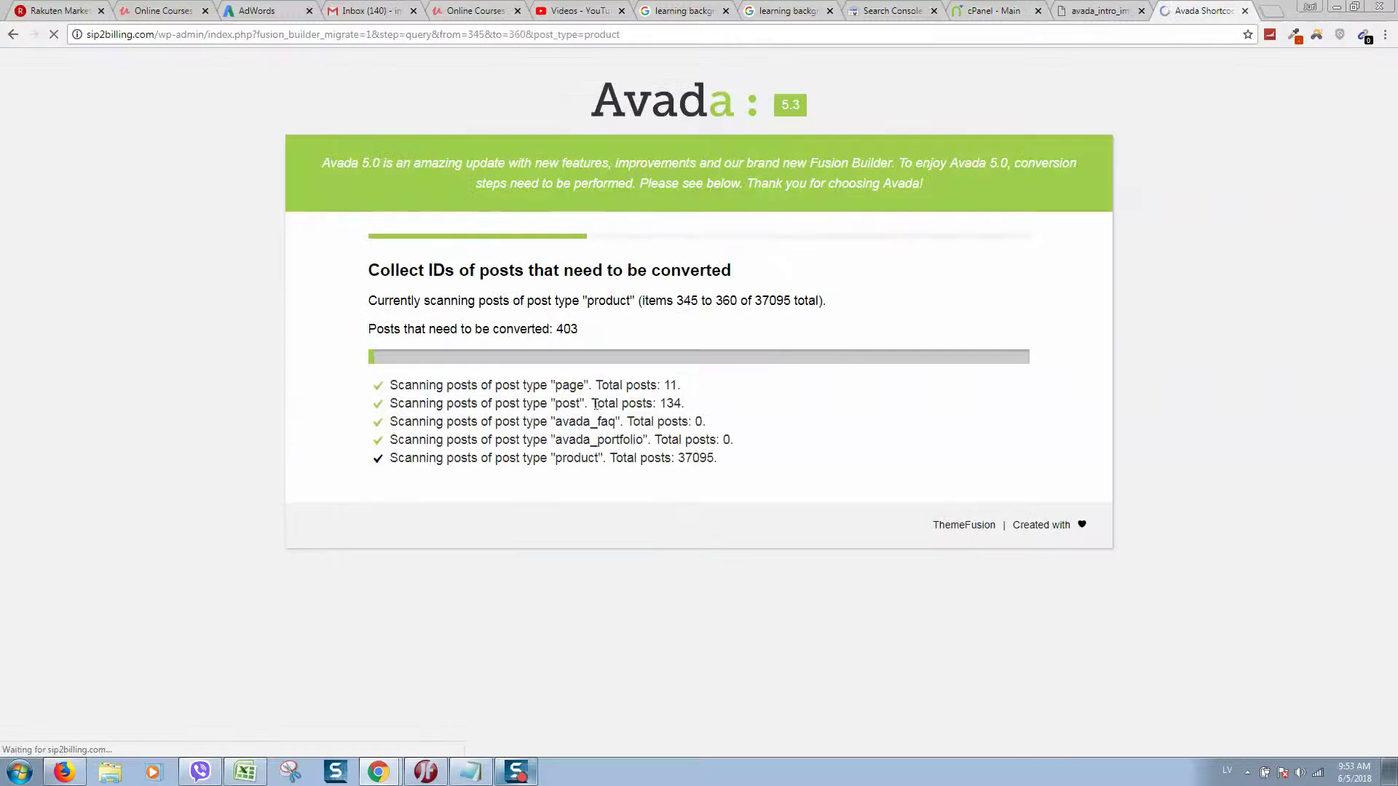
Step: Let the Avada shortcode scan and conversion run through to the congratulations screen
double_click(765, 300)
click(517, 774)
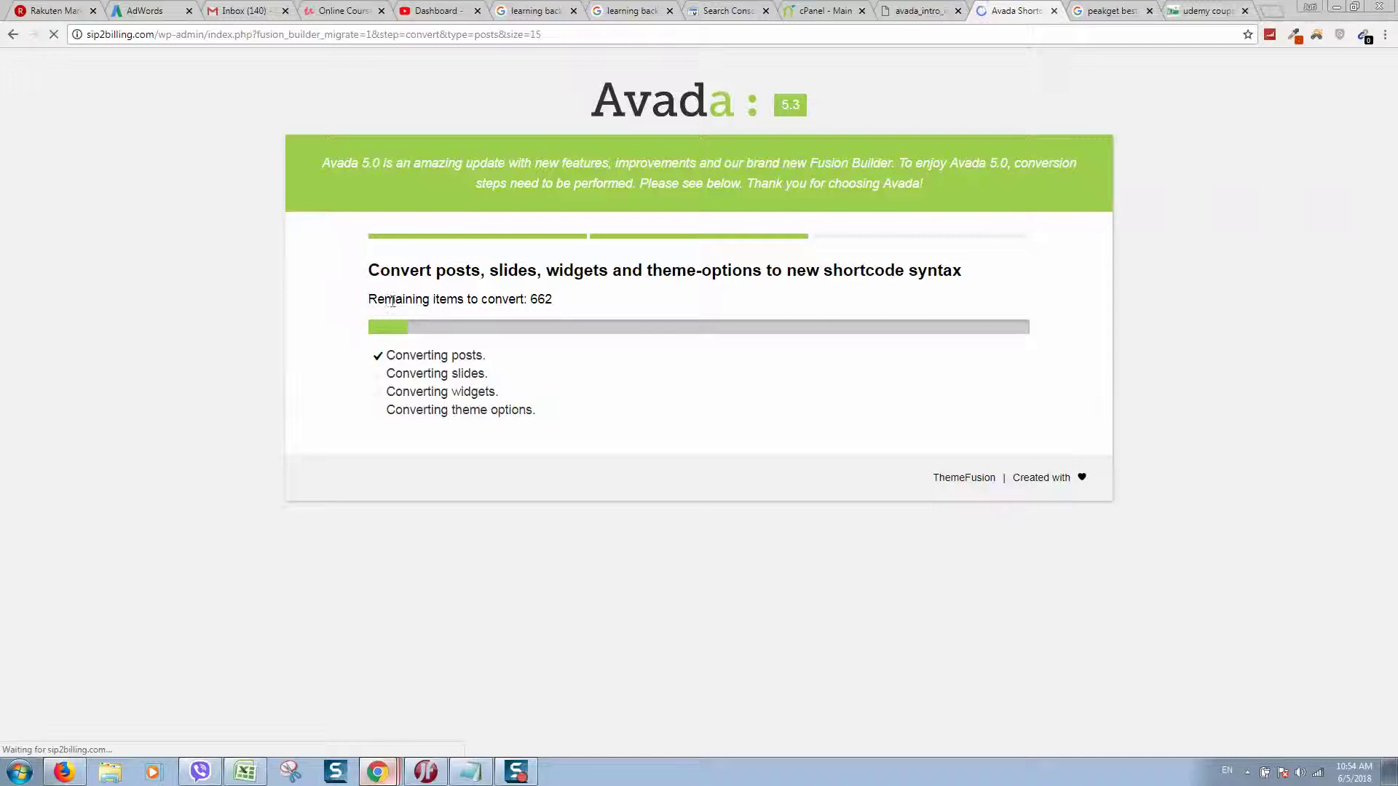
drag(391, 302, 520, 302)
click(616, 305)
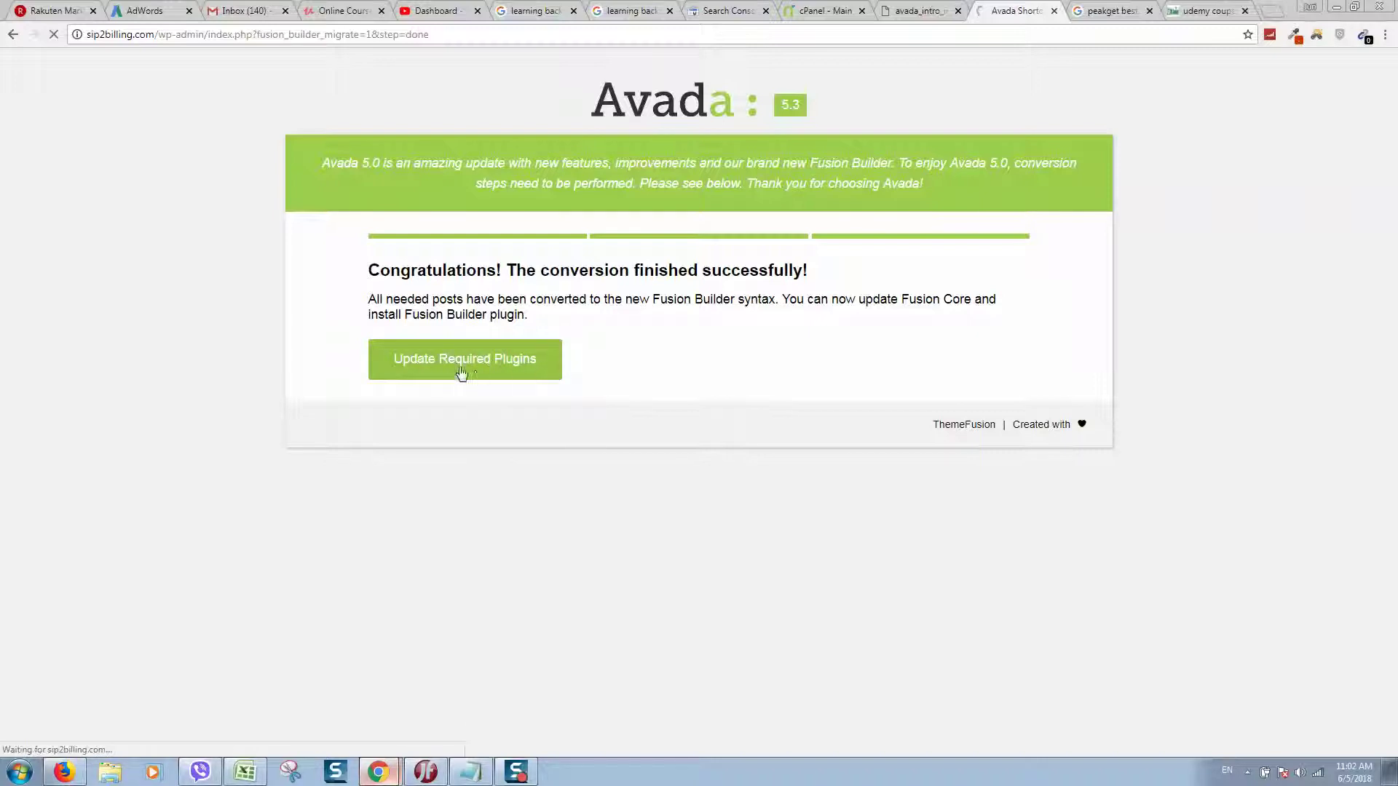
Step: Update the Fusion Core plugin and return to Avada's required plugins list
click(485, 361)
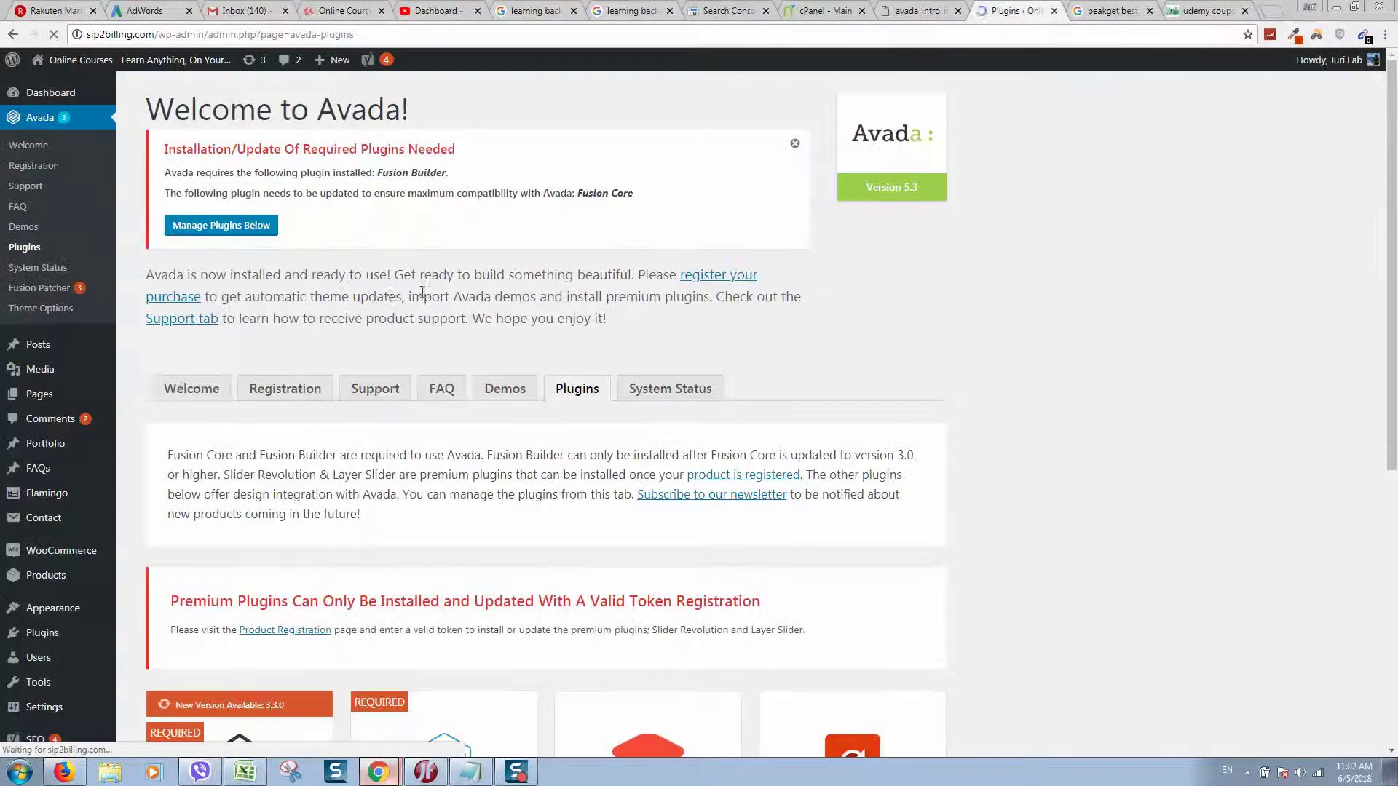
scroll(308, 340, down, 4)
scroll(308, 340, down, 2)
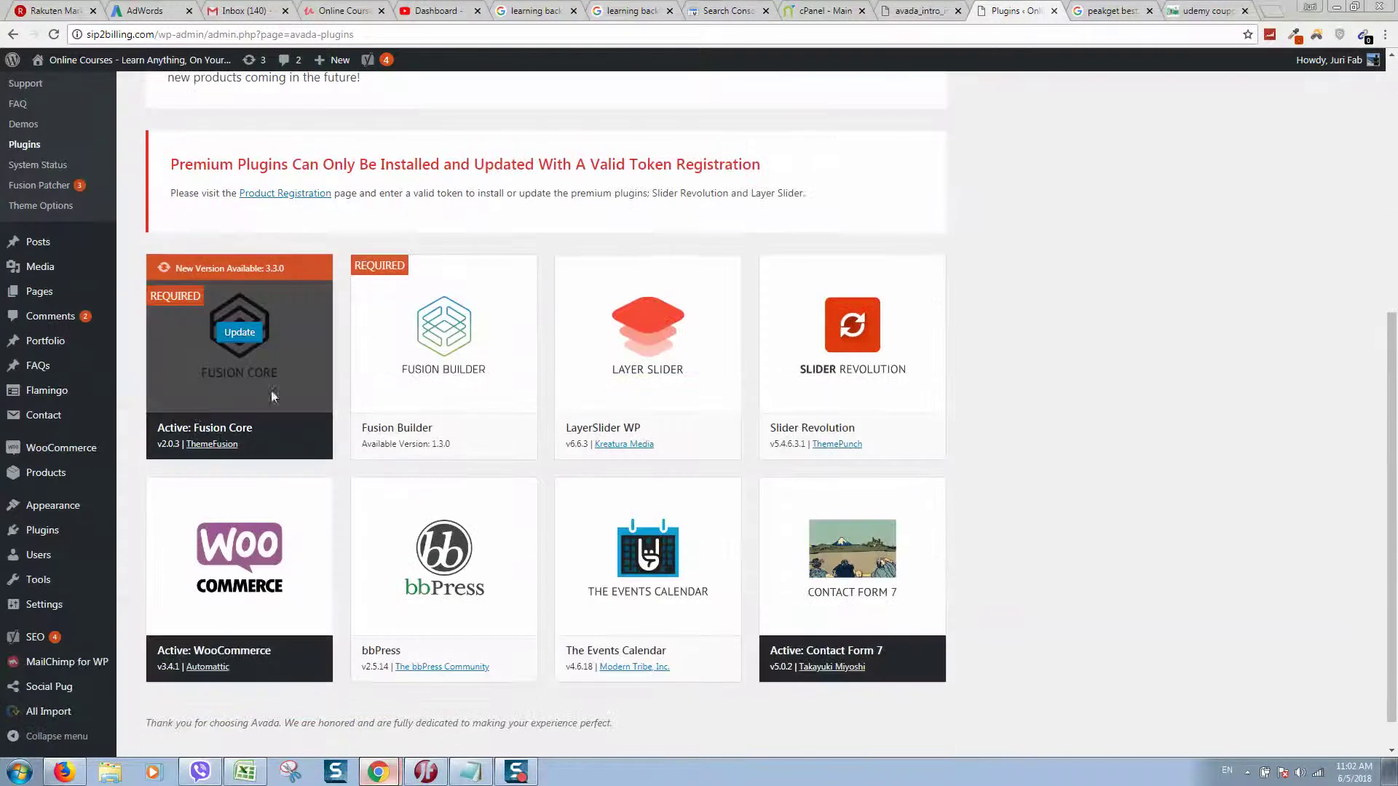
click(244, 344)
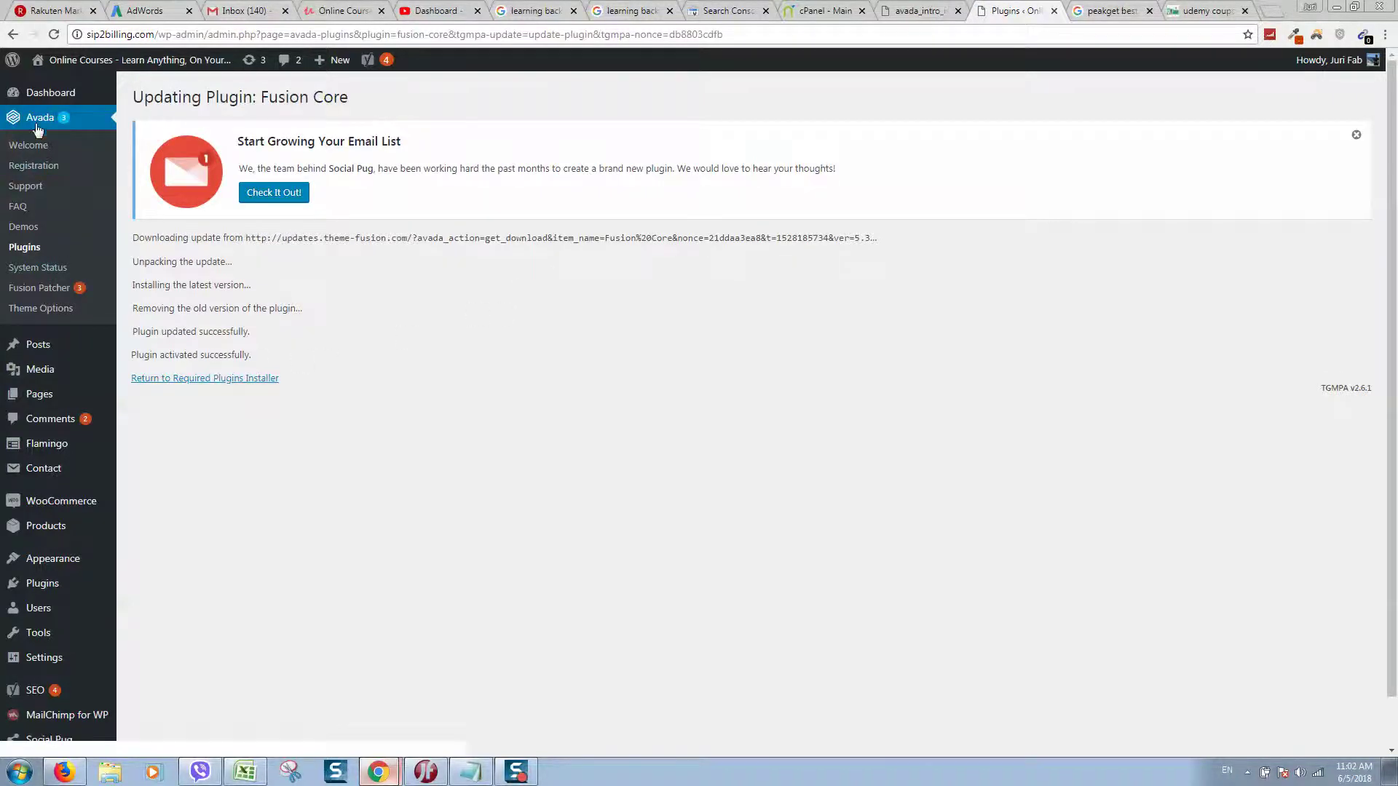
click(37, 120)
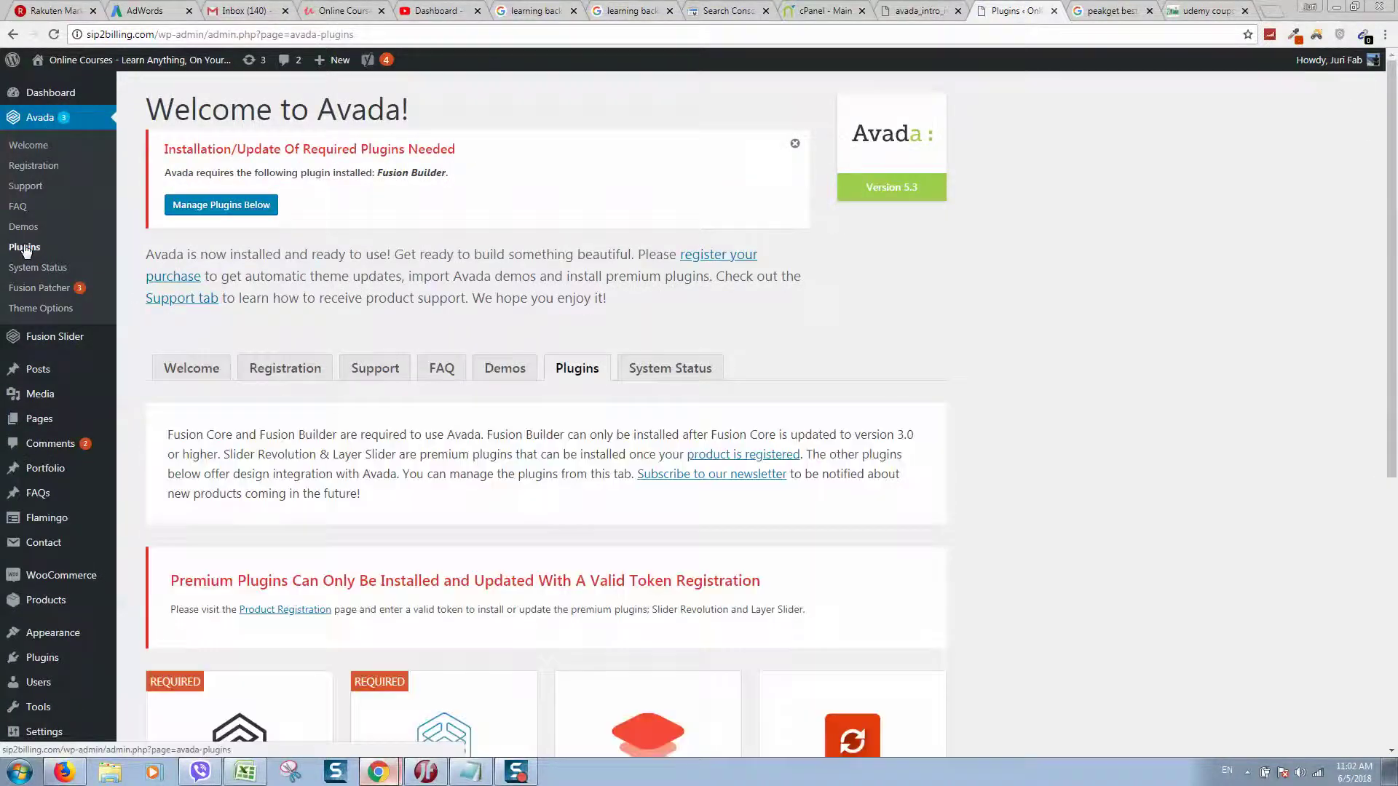
scroll(227, 553, down, 3)
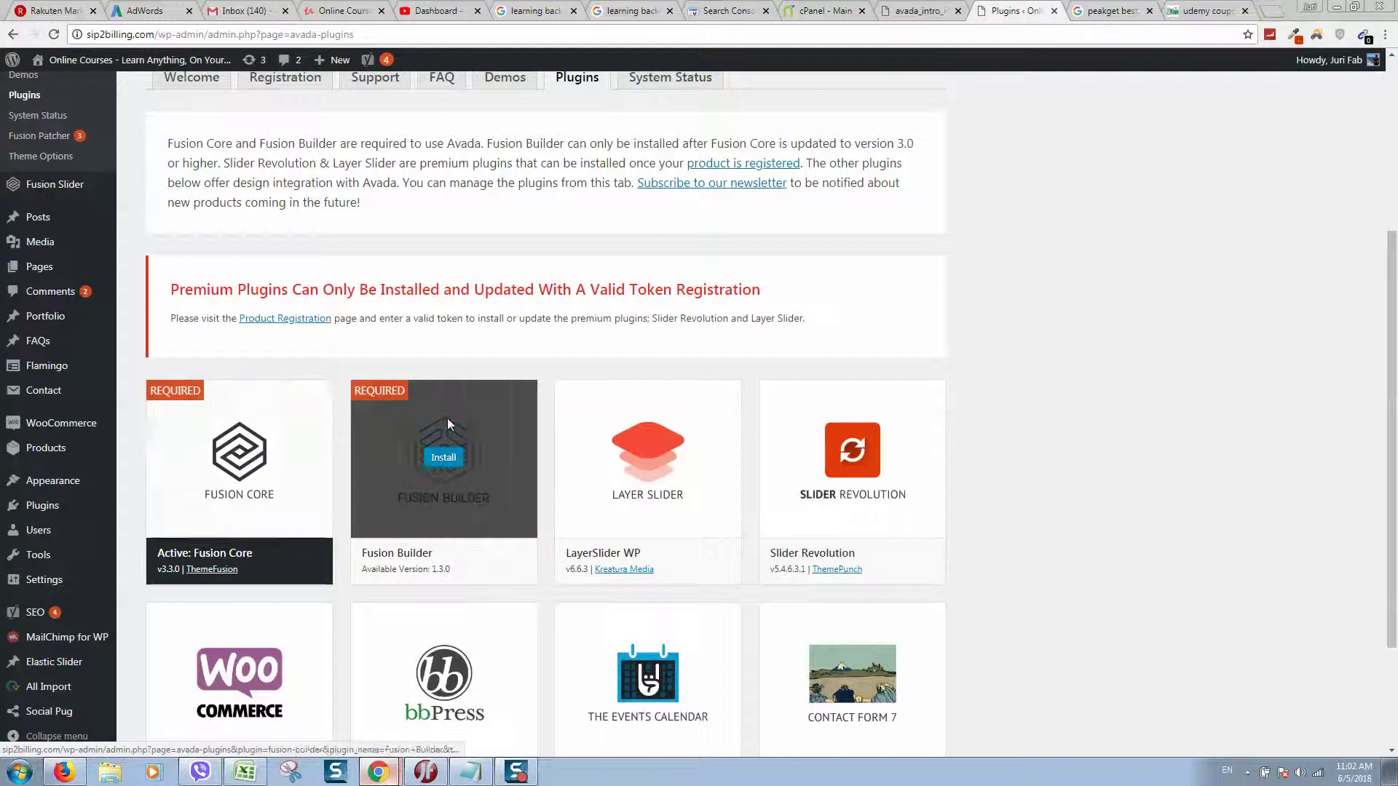
scroll(443, 415, down, 2)
Step: Install and activate Fusion Builder, then return to the required plugins installer
click(449, 314)
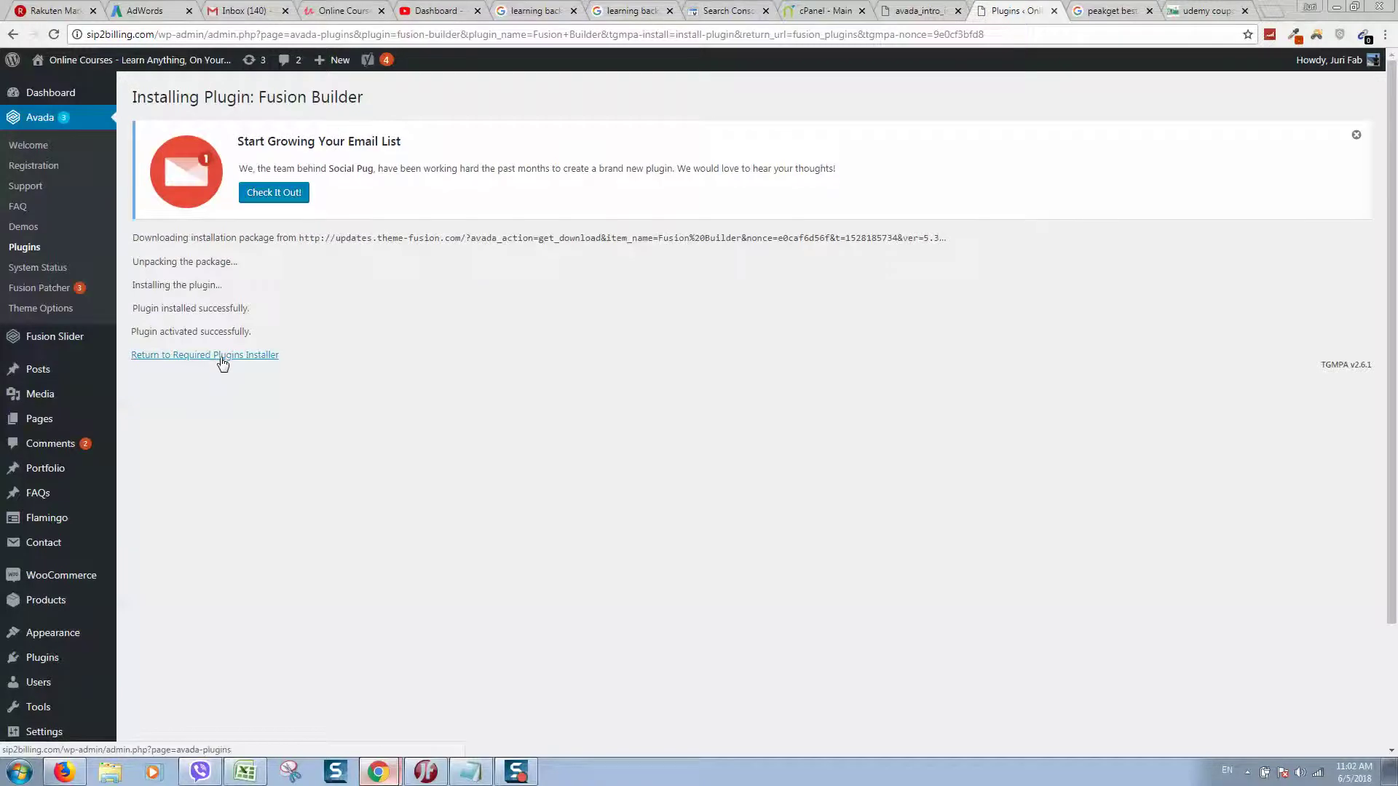
click(222, 363)
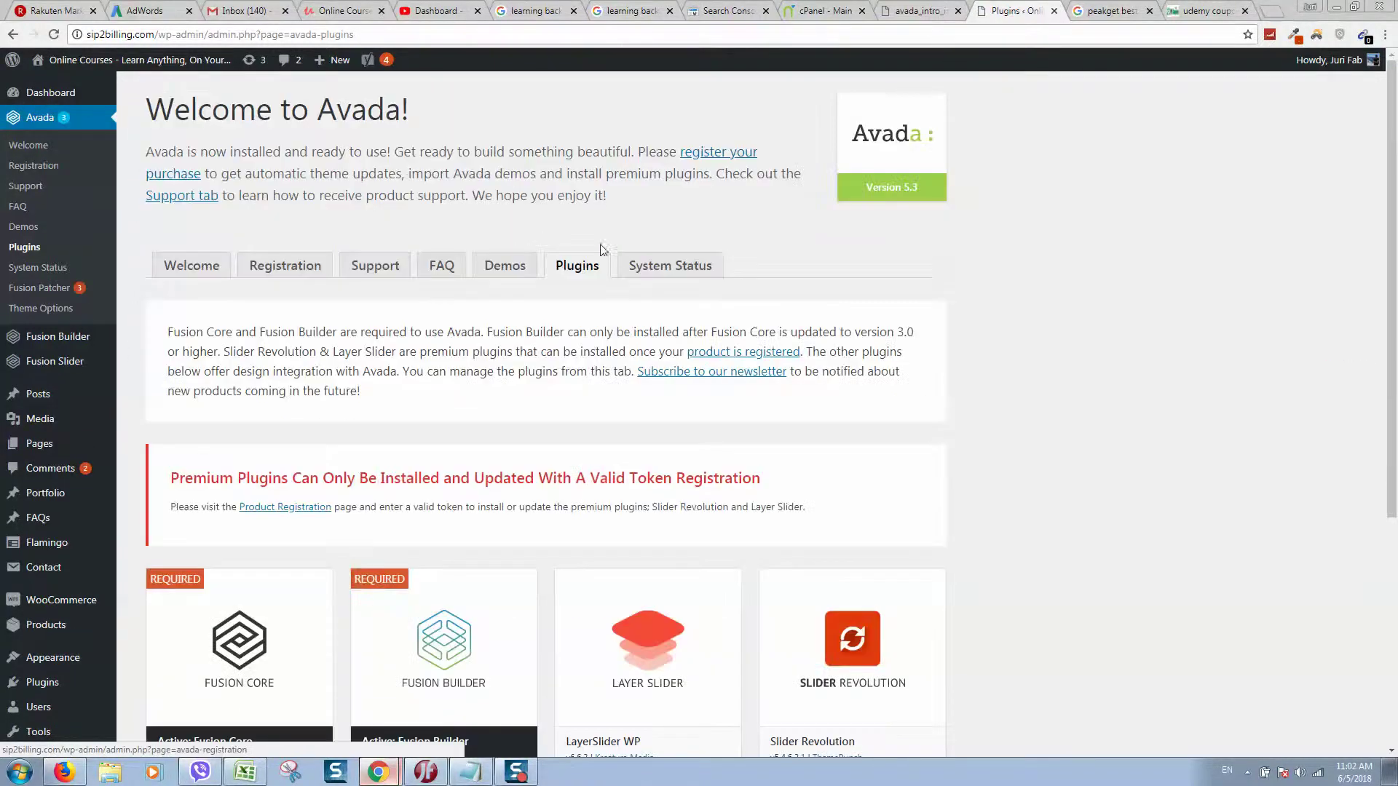
scroll(596, 251, down, 5)
scroll(565, 283, down, 1)
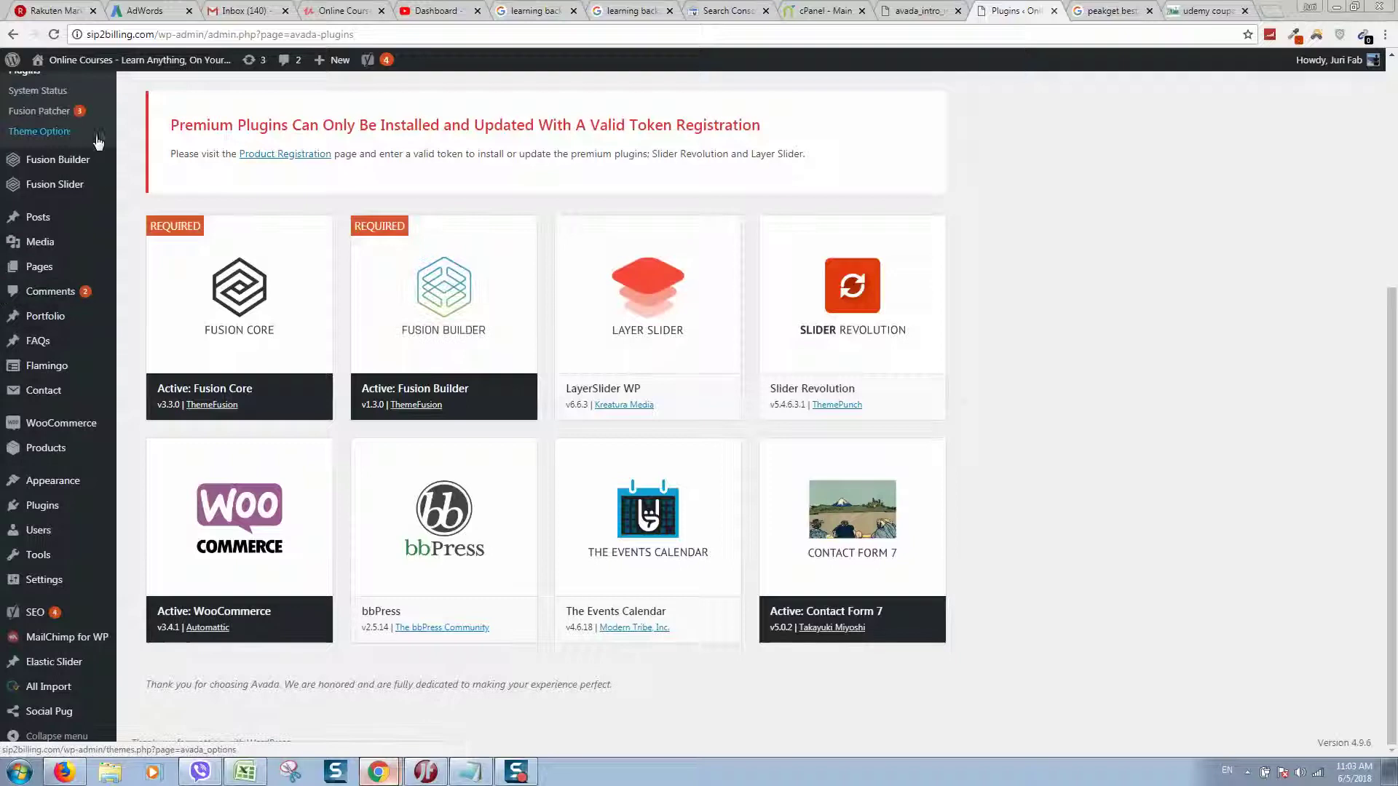
scroll(94, 137, up, 2)
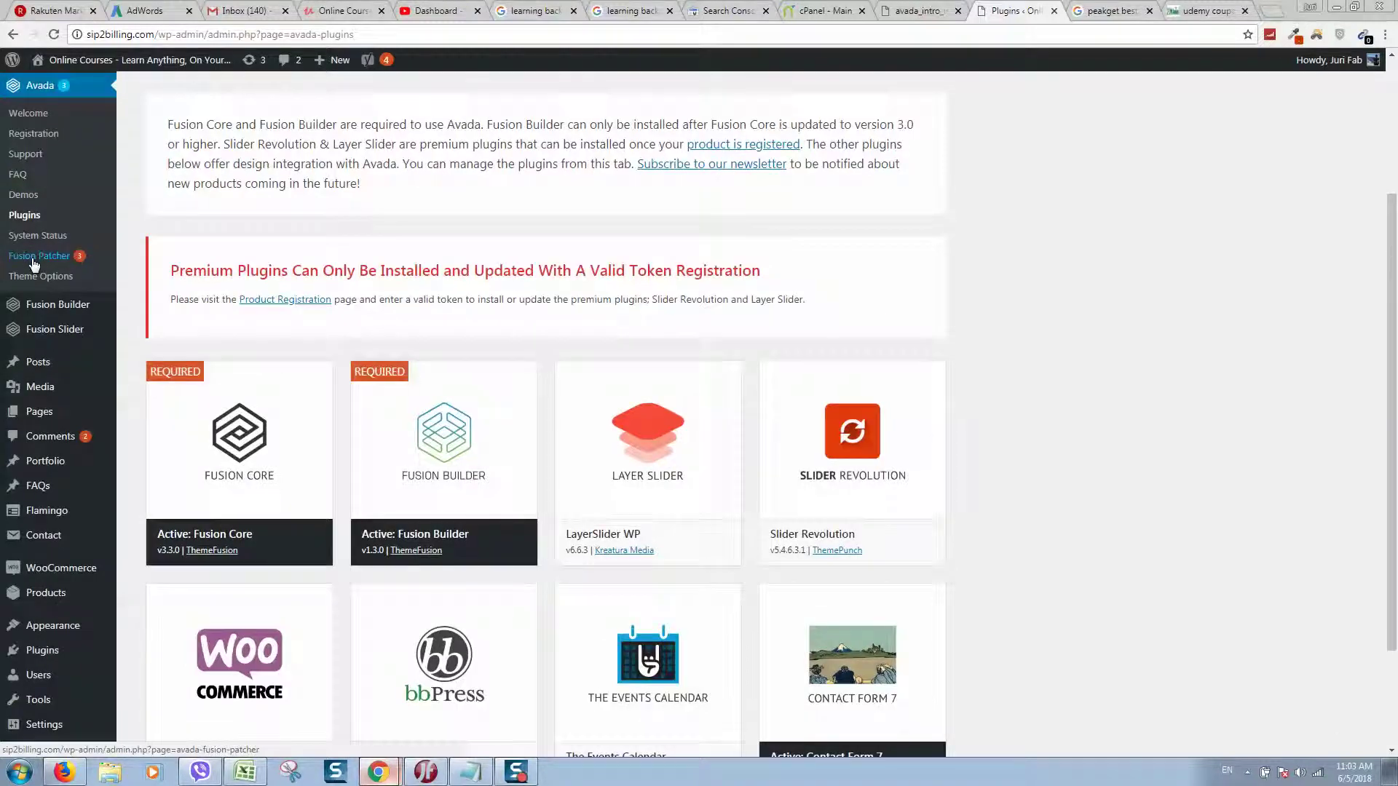
mouse_move(240, 295)
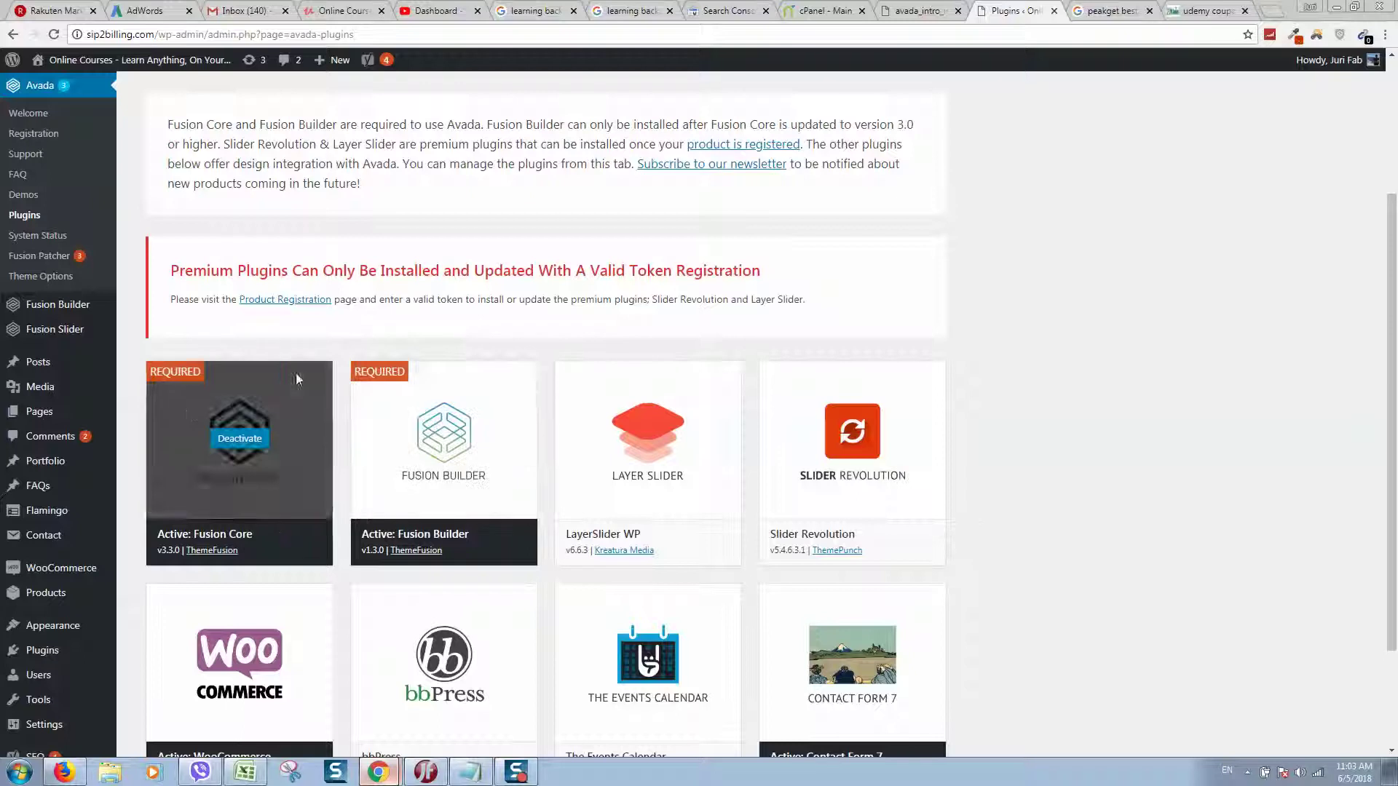
Step: Apply the listed Avada 5.3 patches in Fusion Patcher, then go to the Dashboard
click(39, 257)
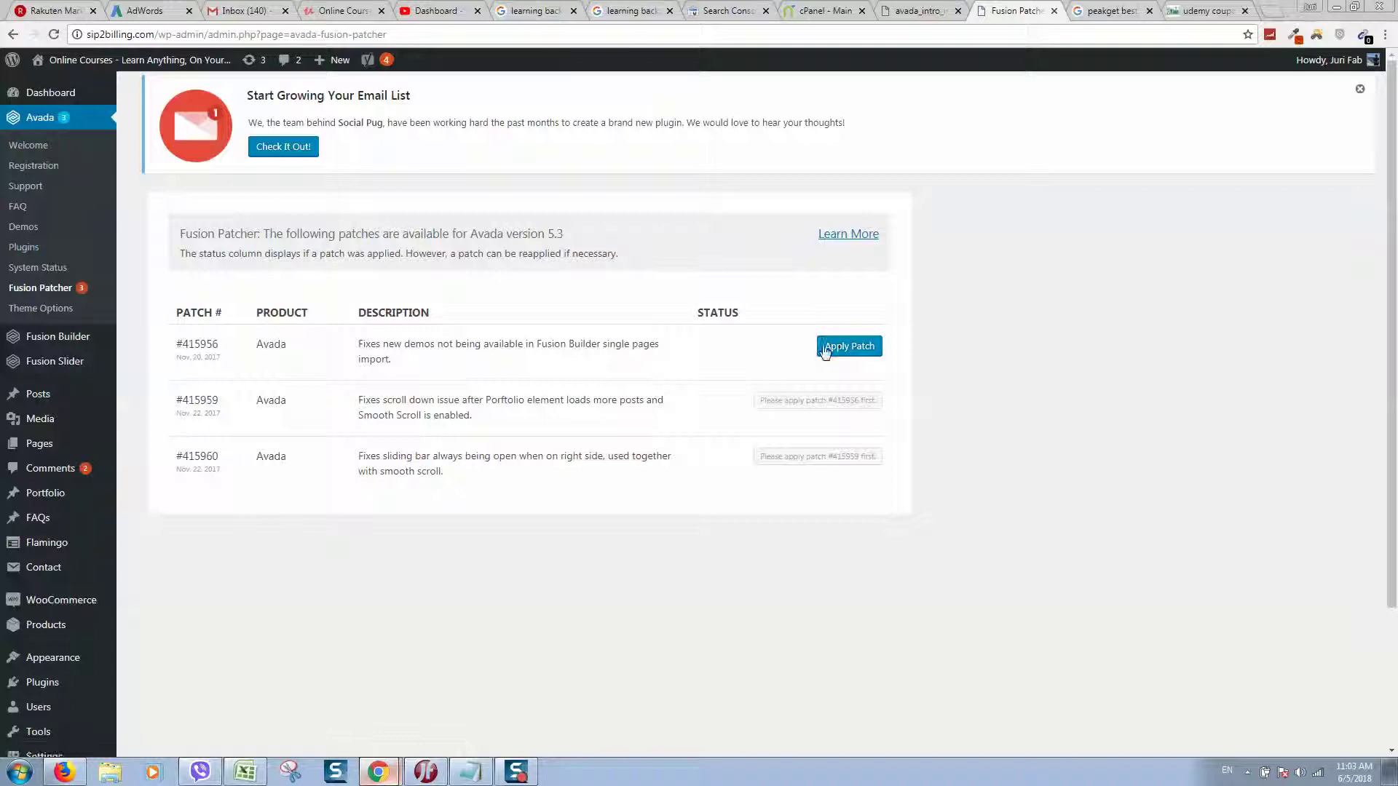
click(827, 346)
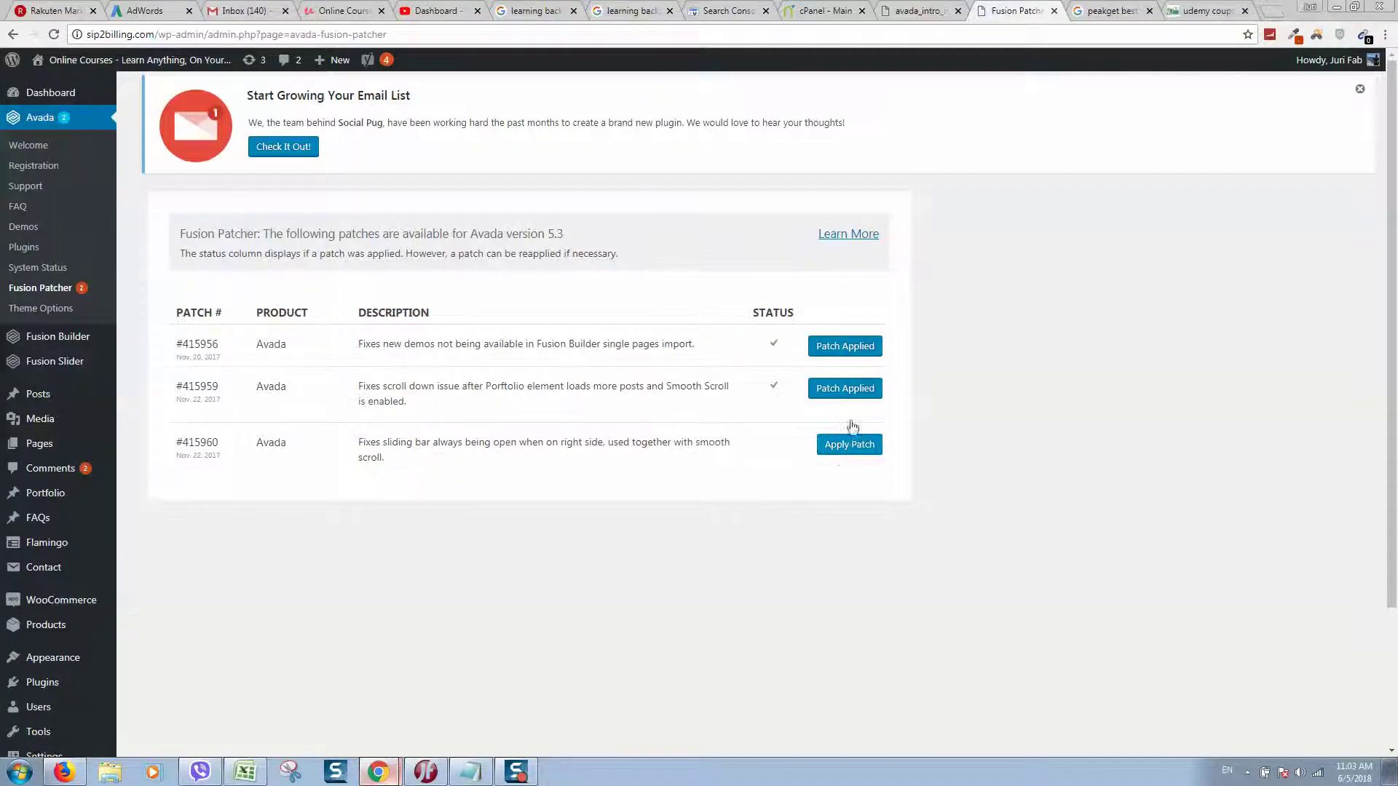
click(824, 445)
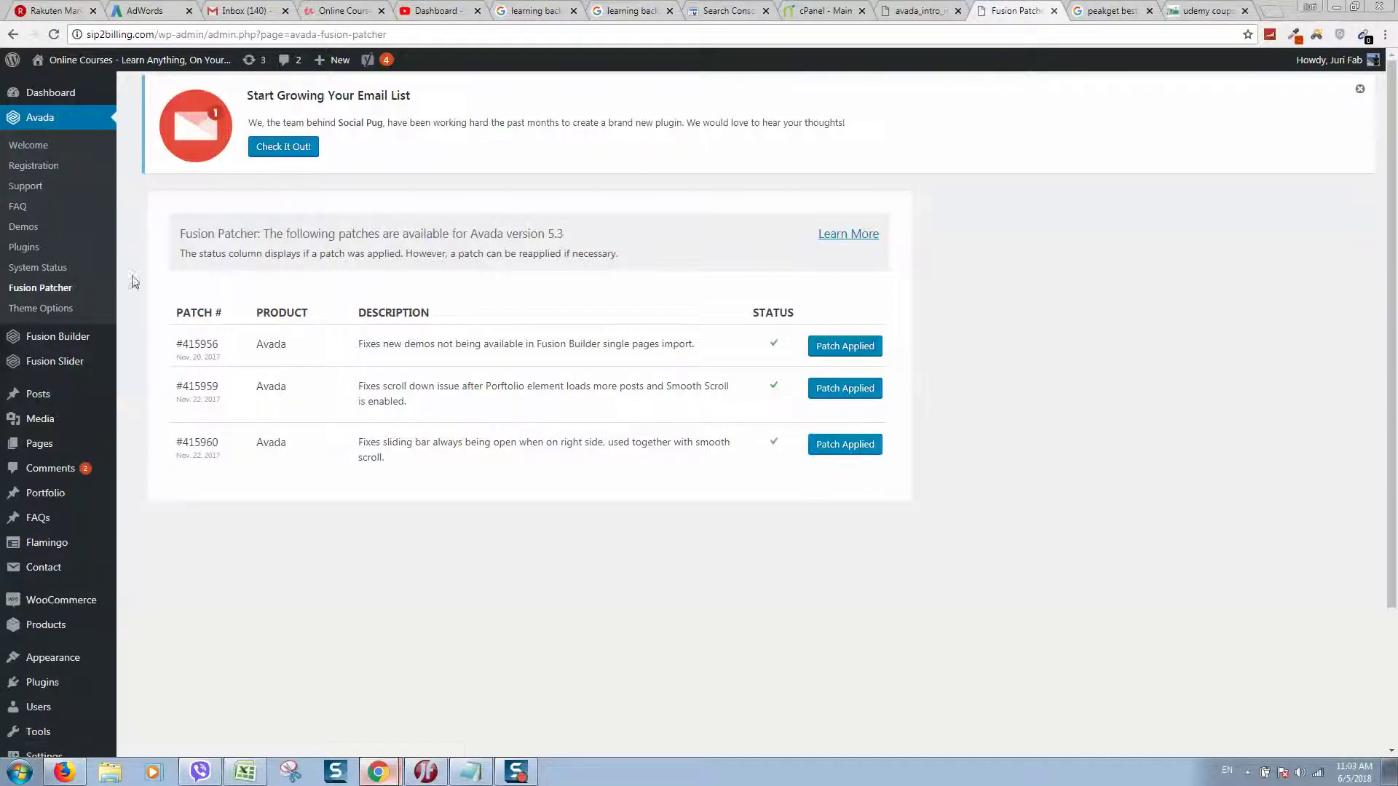
click(62, 98)
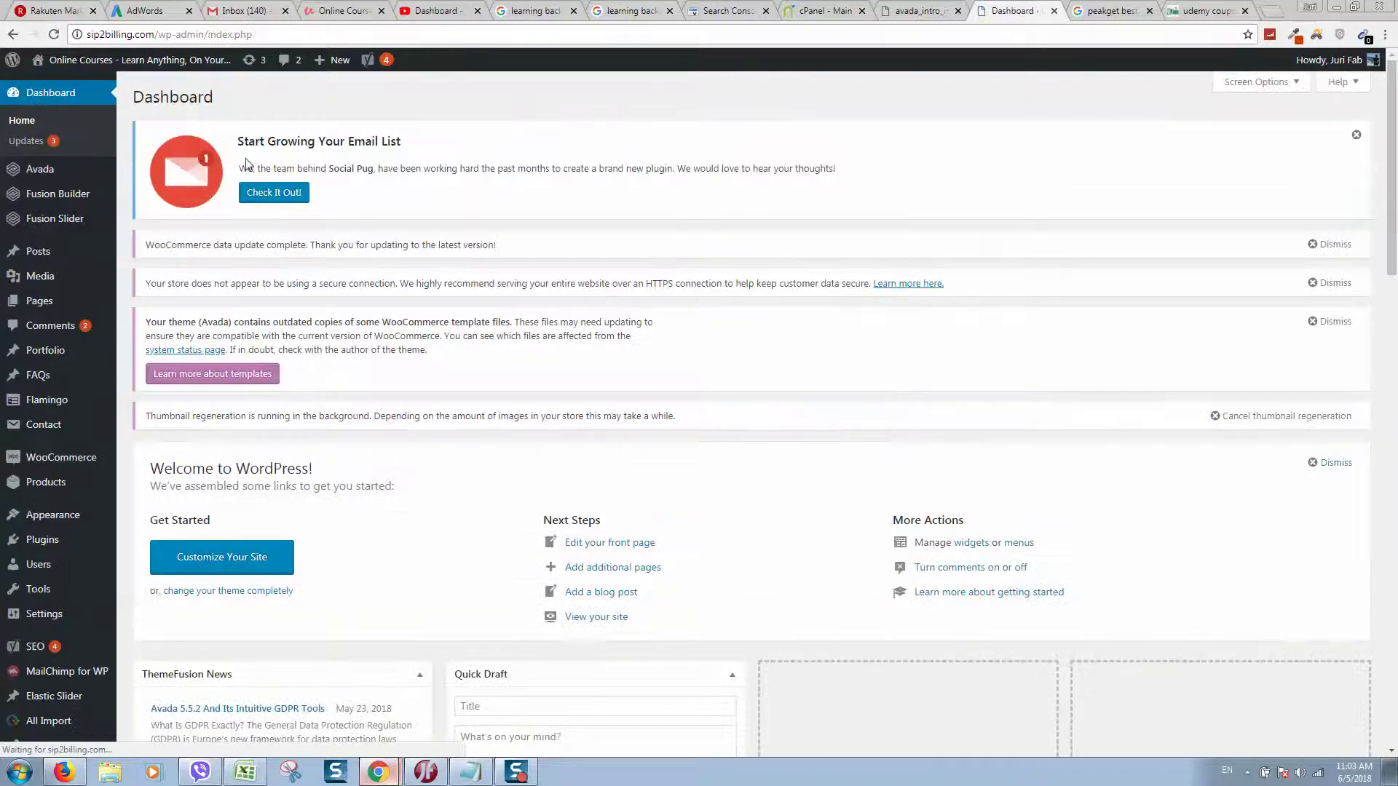
scroll(419, 277, down, 1)
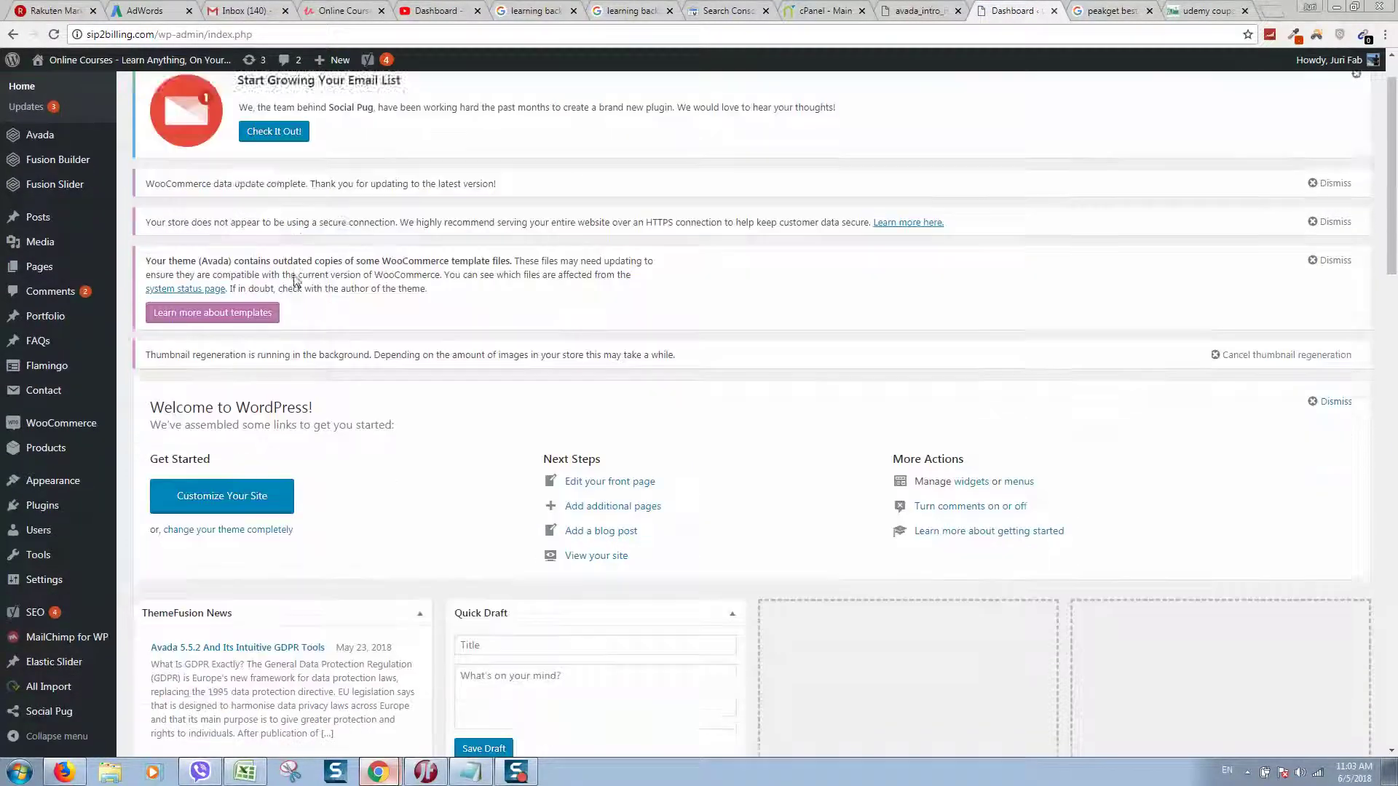
scroll(464, 280, down, 1)
scroll(462, 288, down, 3)
scroll(465, 295, down, 4)
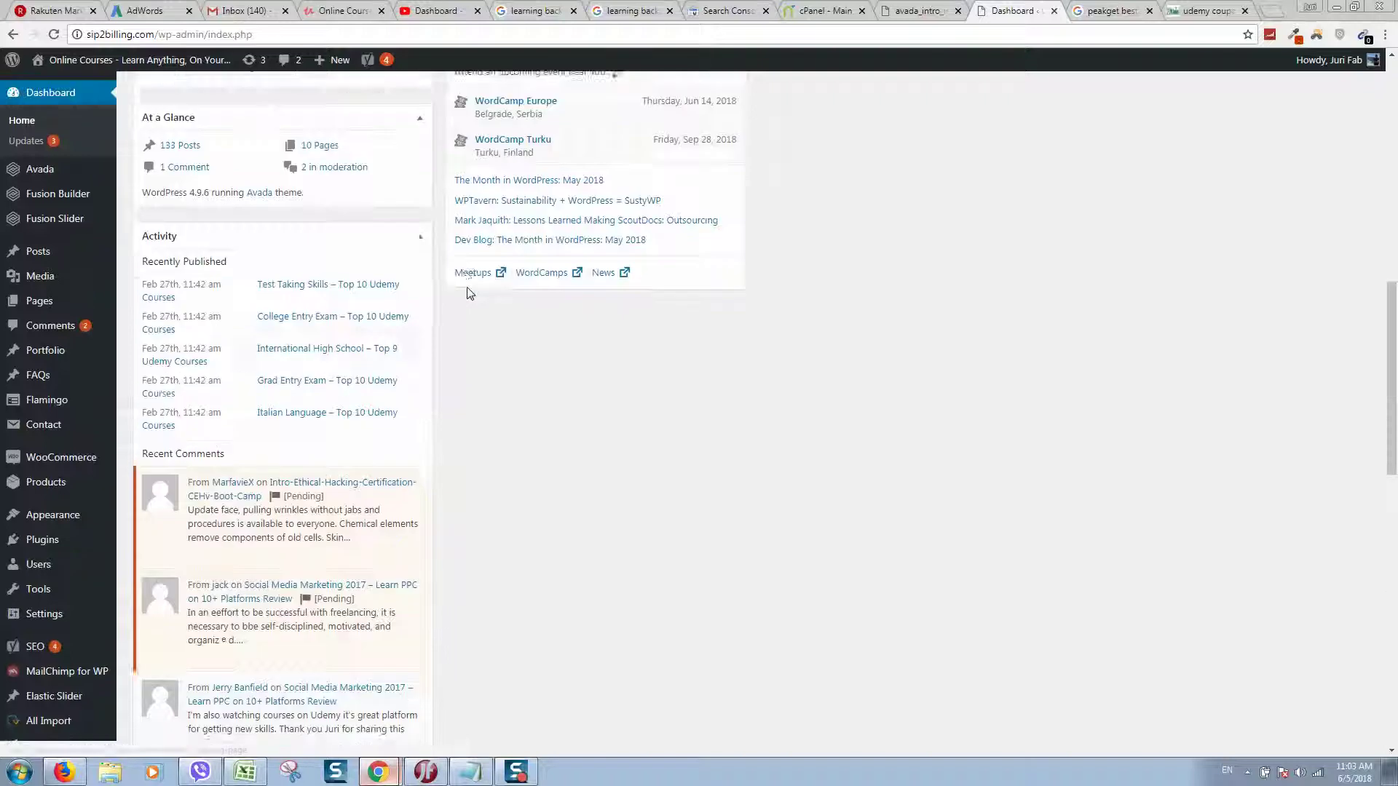
scroll(452, 288, up, 4)
scroll(444, 273, up, 2)
scroll(329, 263, up, 1)
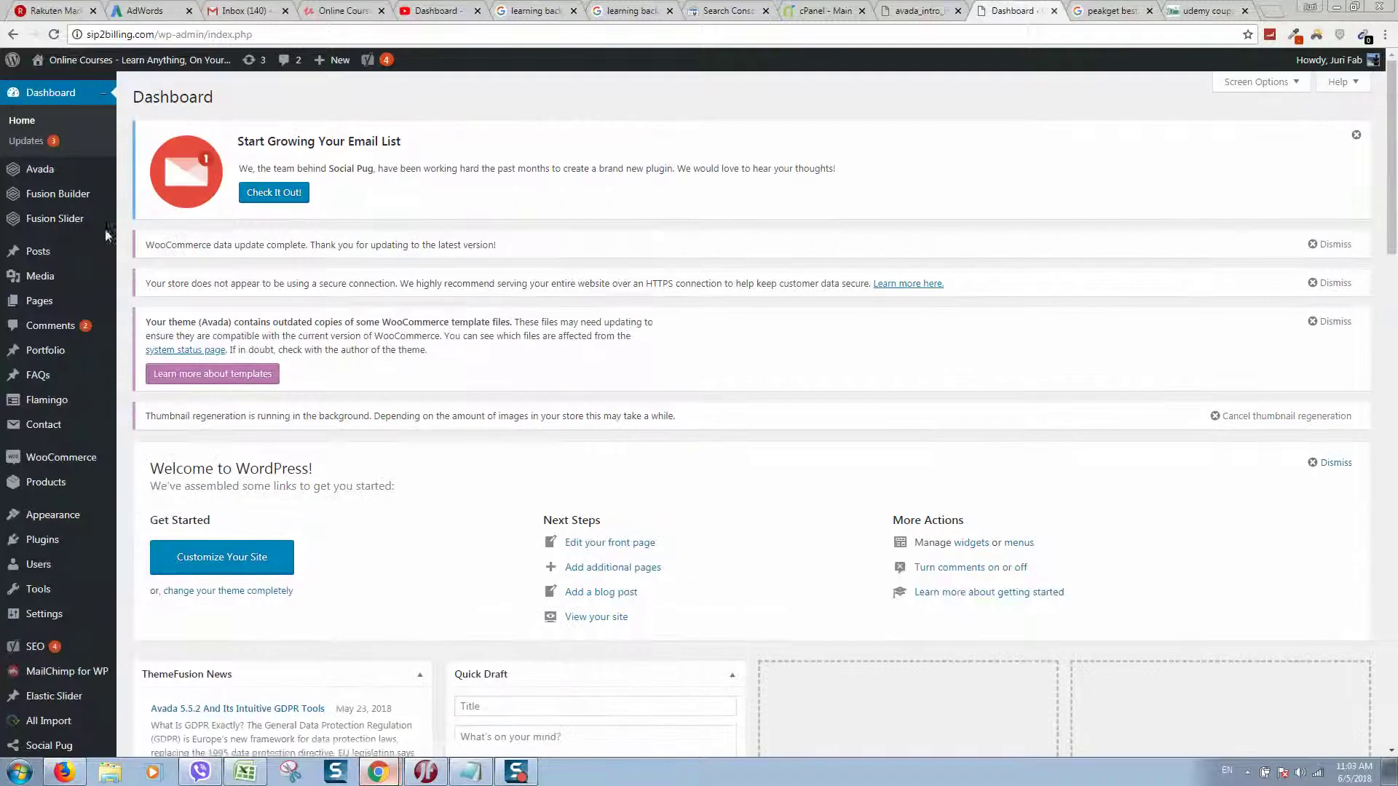
Step: Visit the public sip2billing.com home page from the admin bar
click(88, 92)
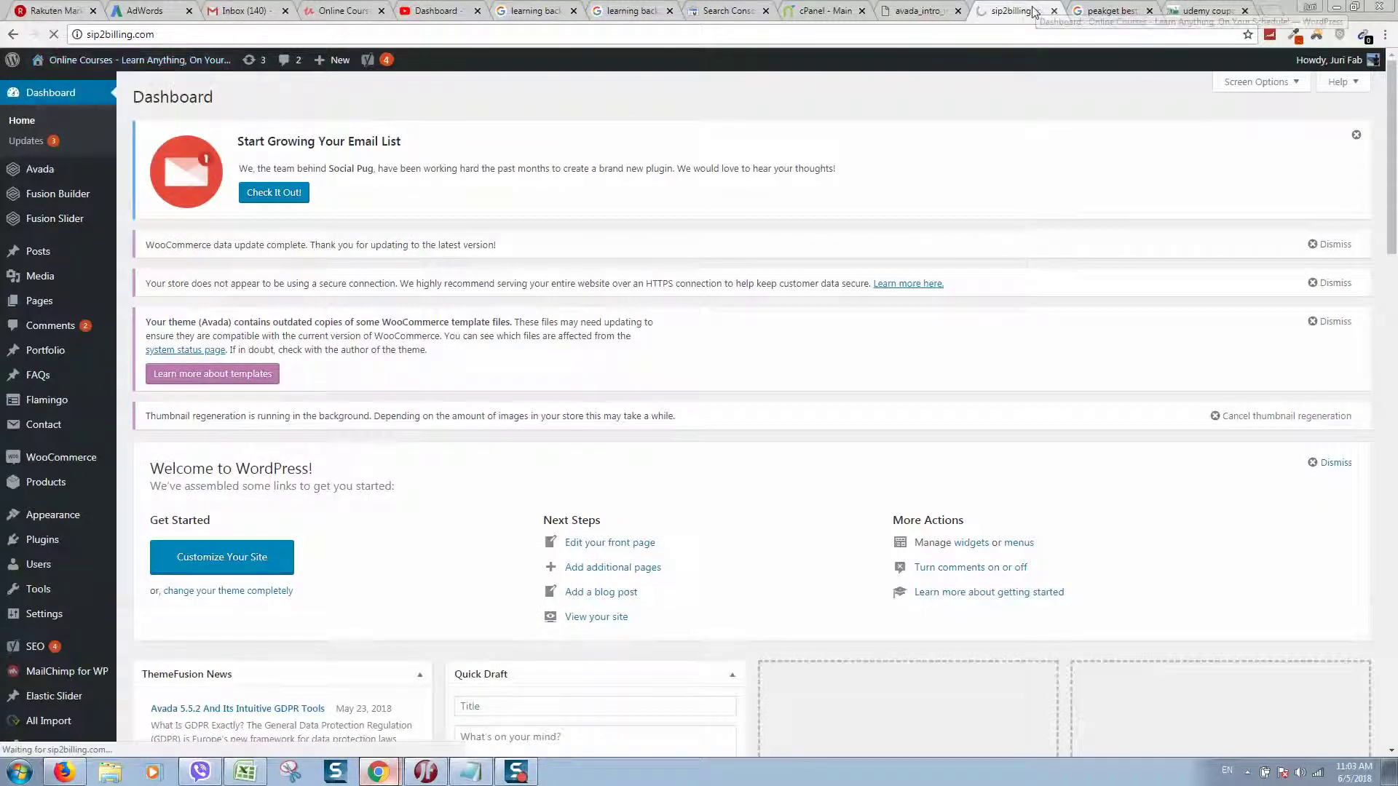
scroll(679, 191, down, 2)
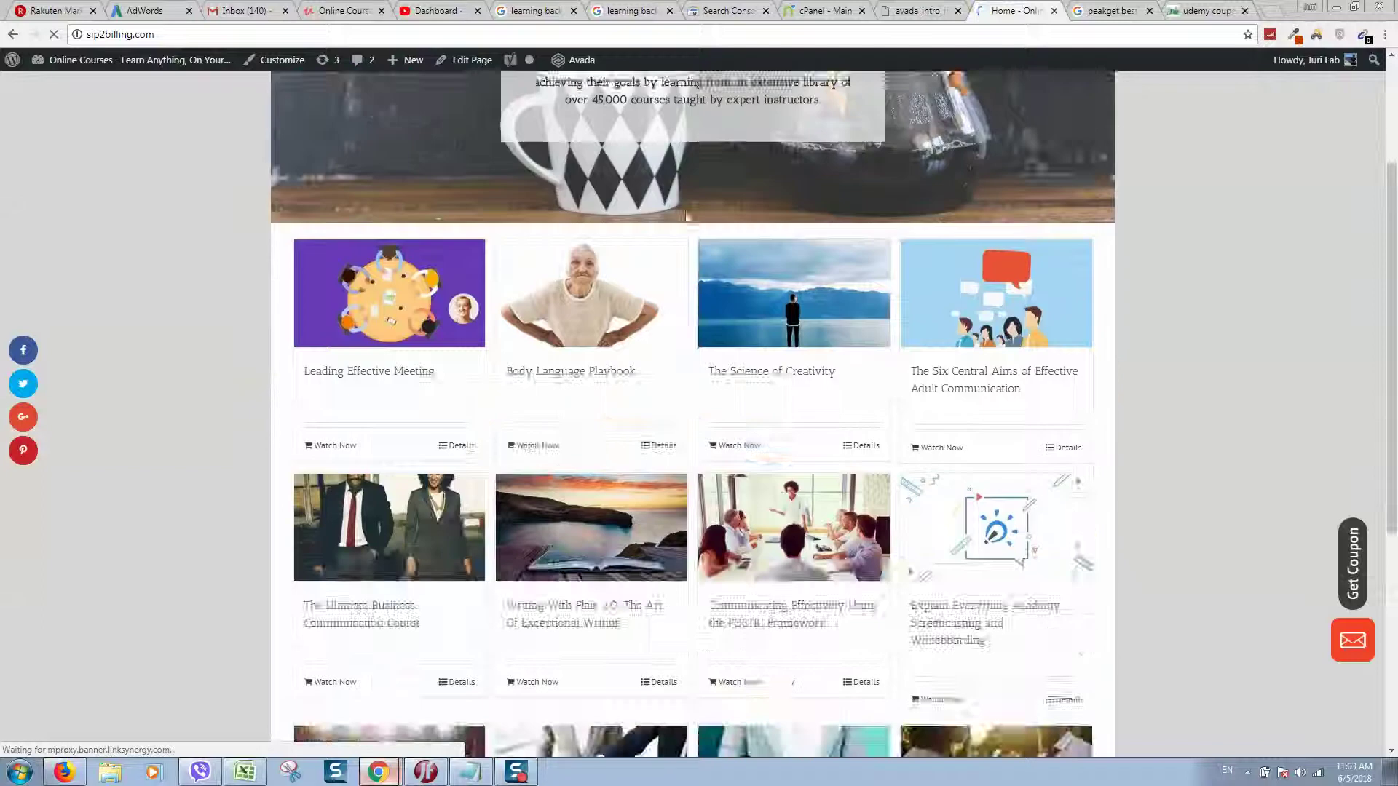
scroll(699, 202, down, 3)
scroll(715, 213, down, 2)
scroll(735, 230, up, 2)
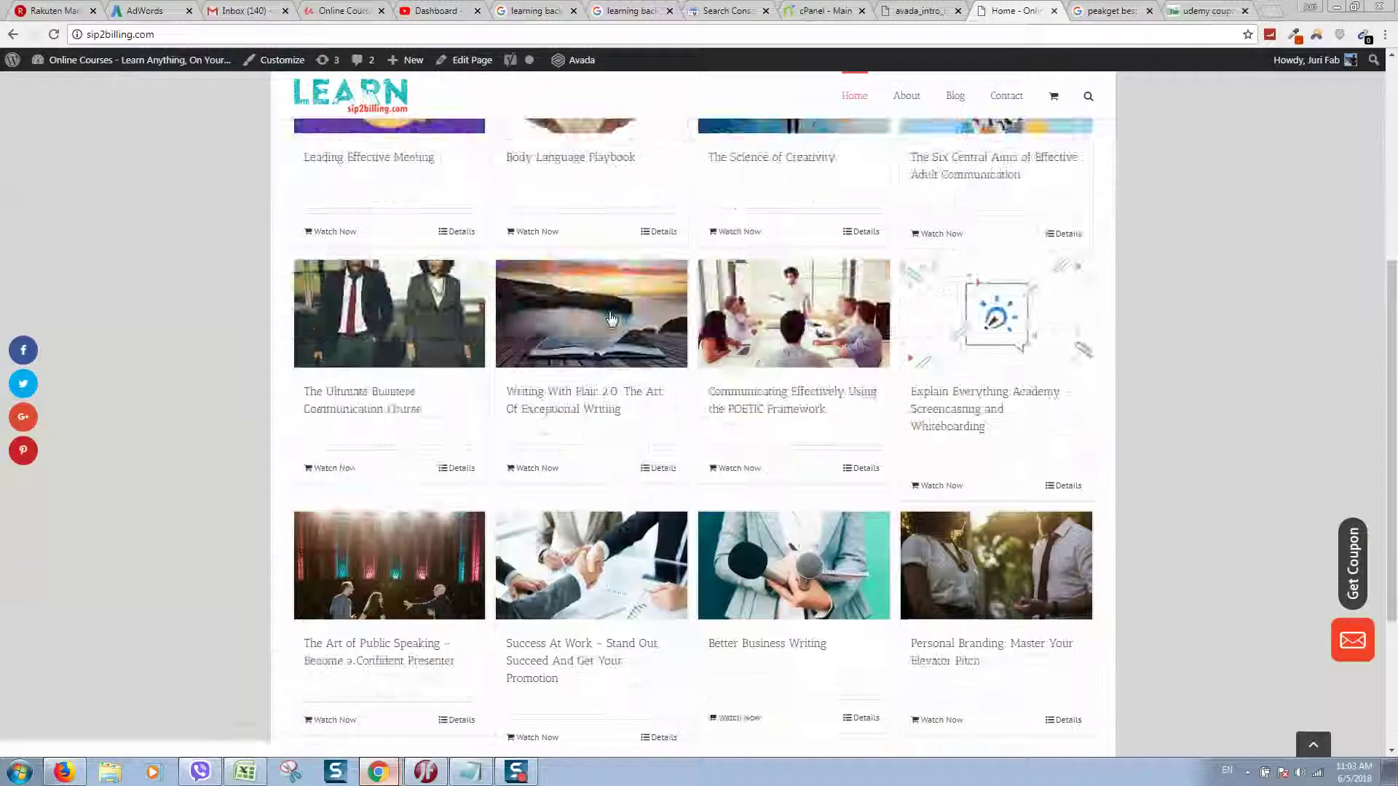
scroll(738, 273, up, 4)
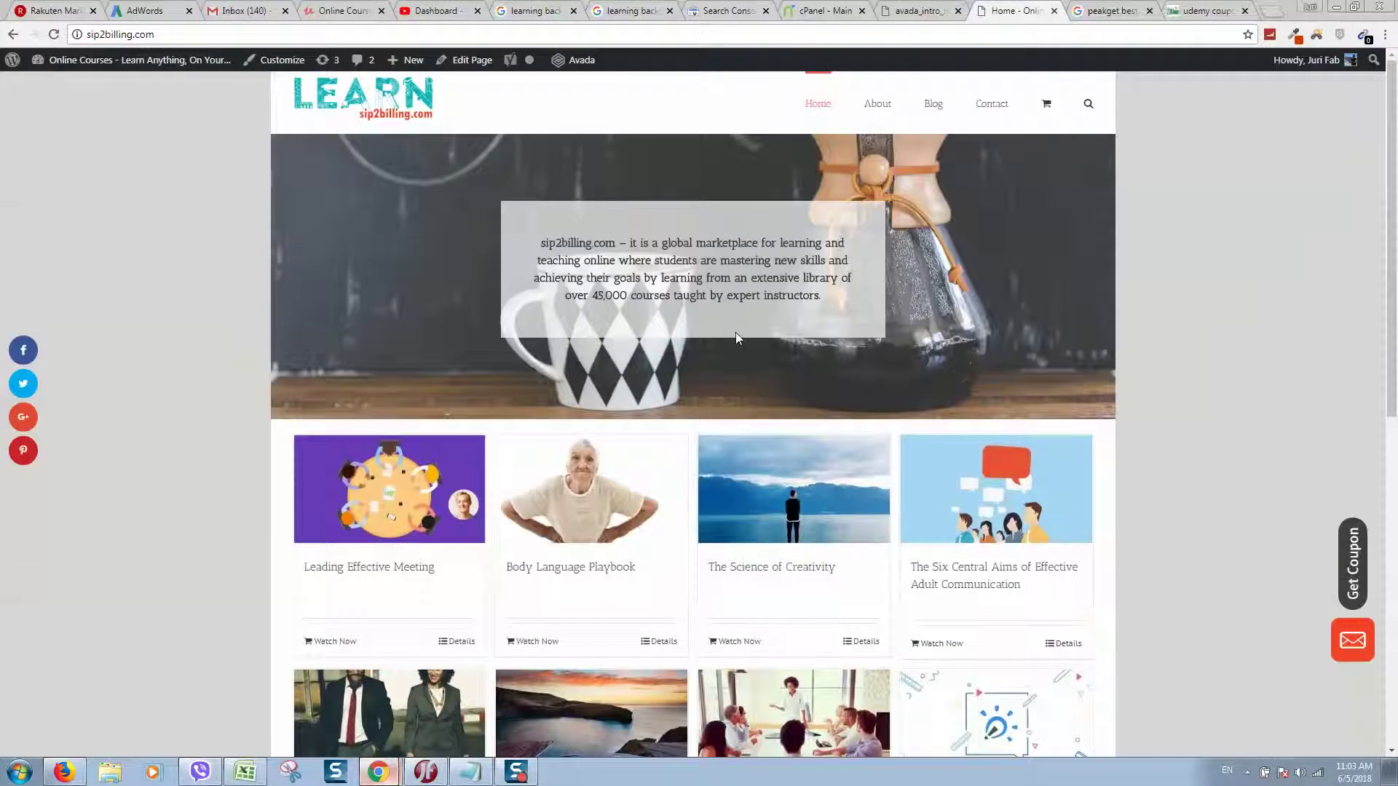